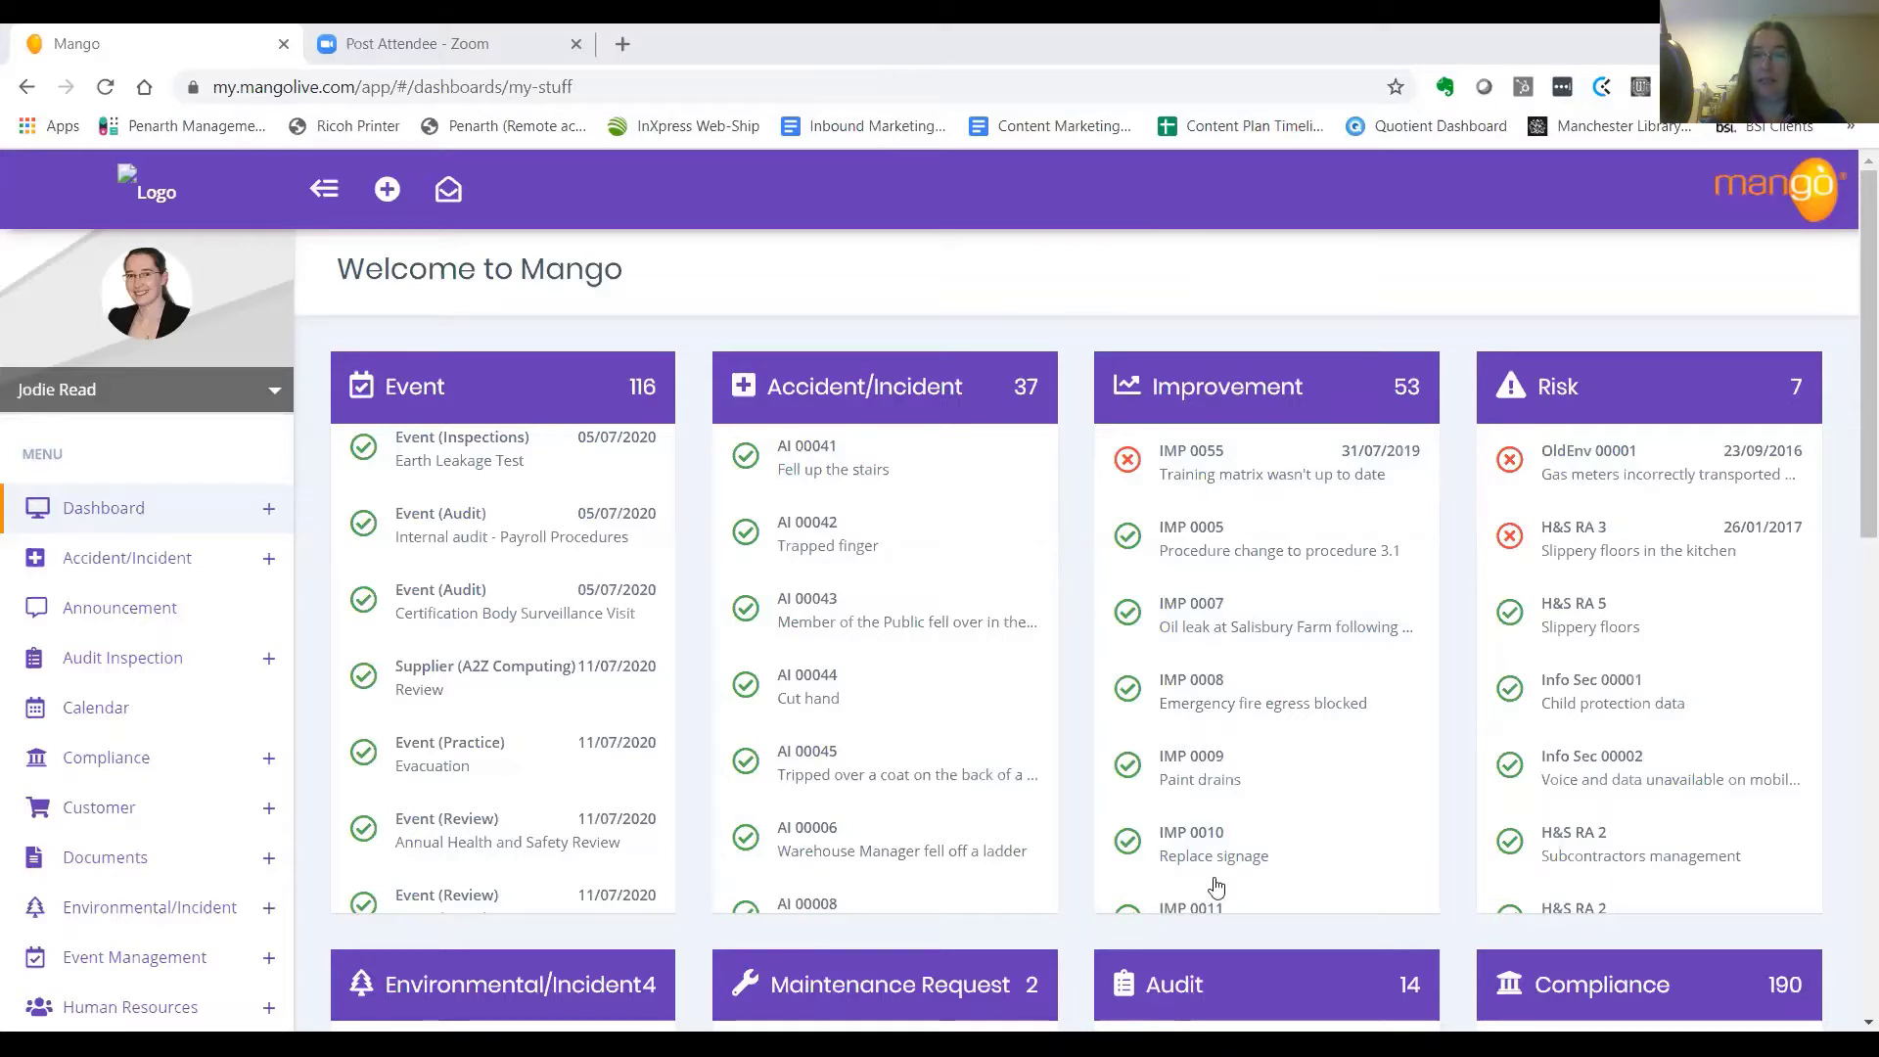
Switch from the Mango dashboard in Chrome to the H&S Induction Checklist document in Word
key(alt+Tab)
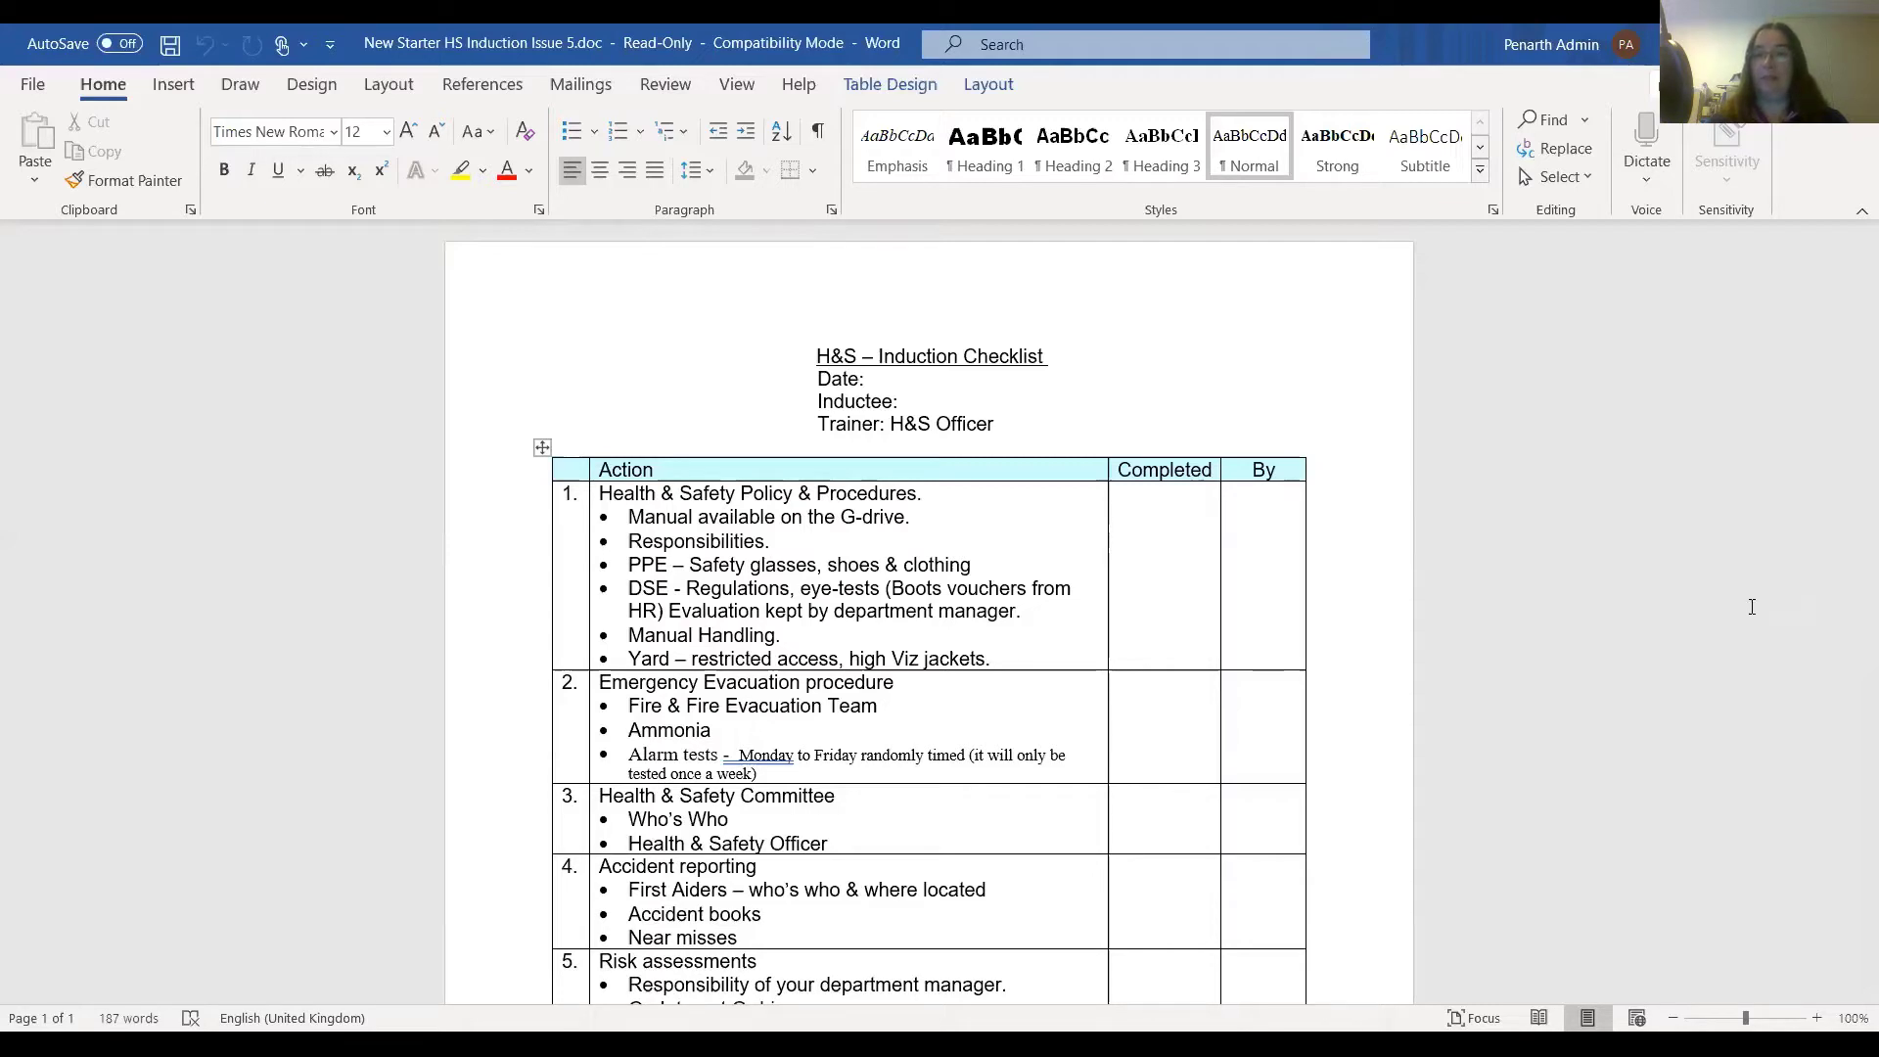
Scroll through the H&S Induction Checklist action table, then go back to the Mango dashboard
scroll(1846, 466, down, 3)
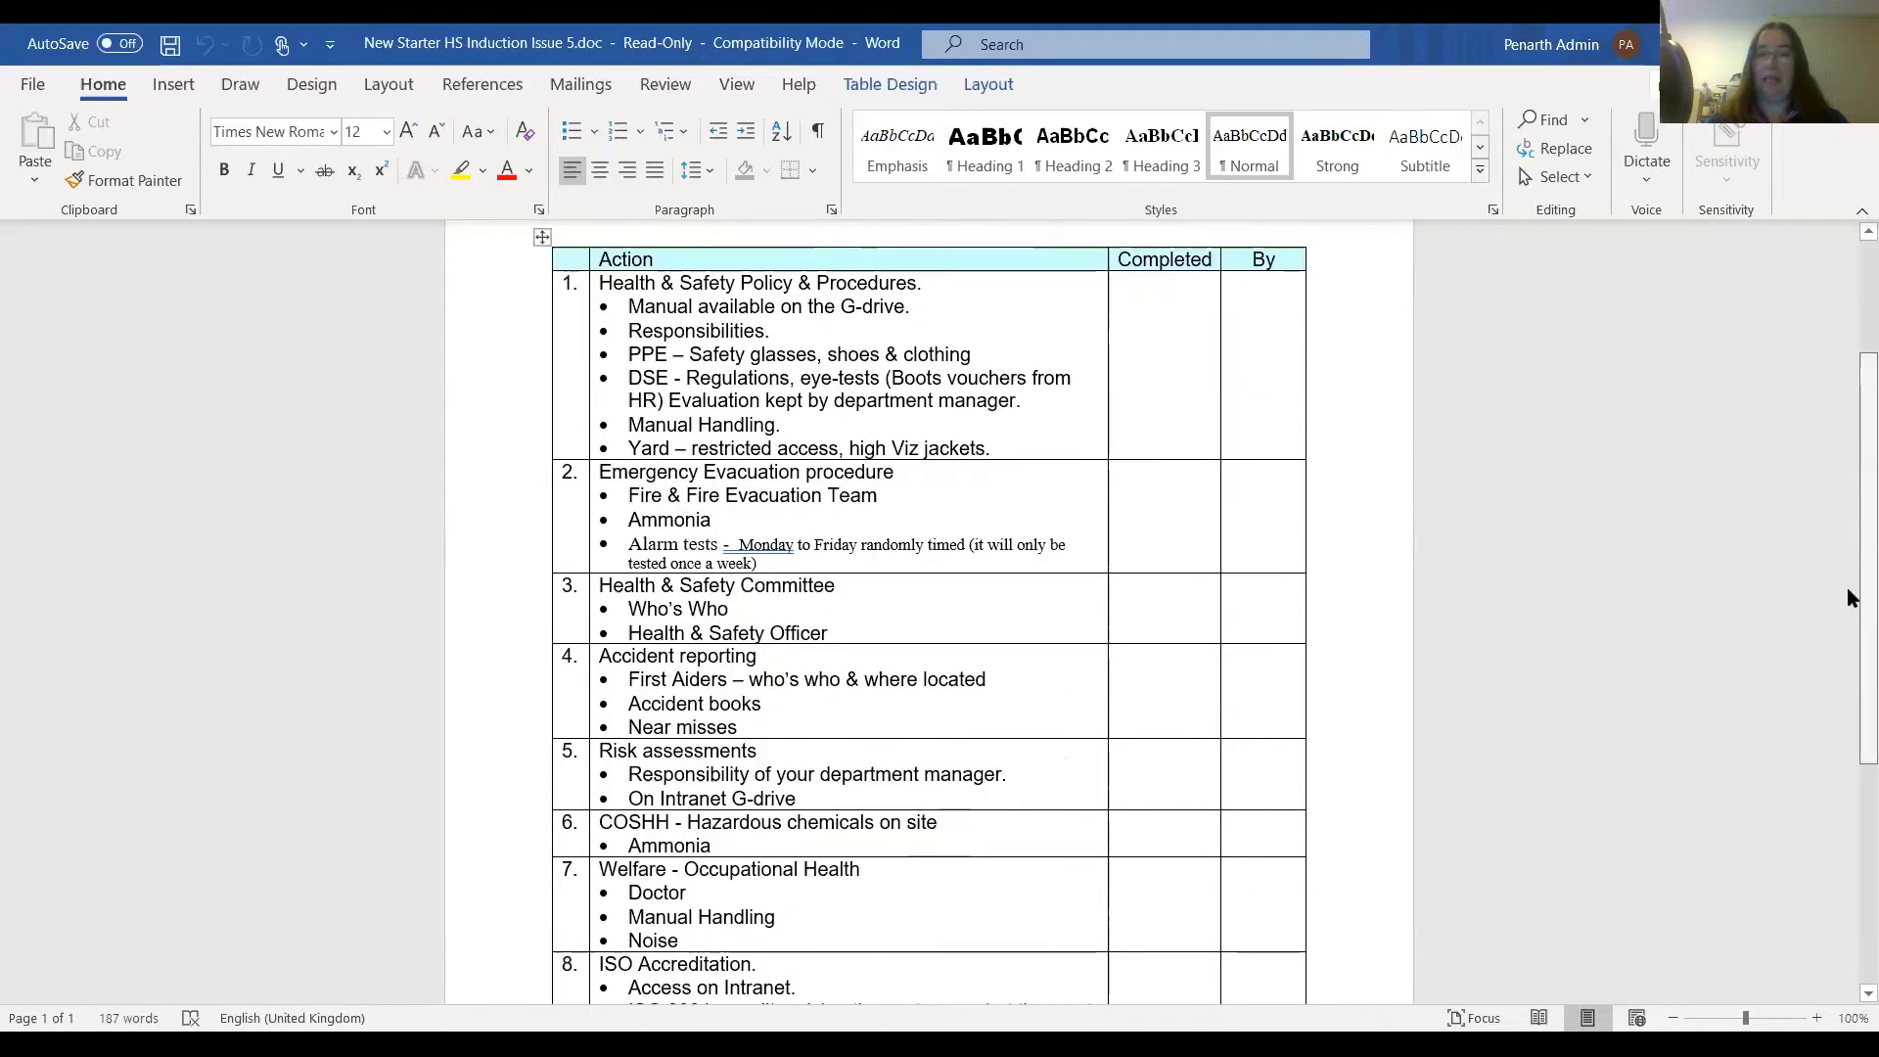
scroll(1848, 589, down, 4)
scroll(1847, 633, up, 2)
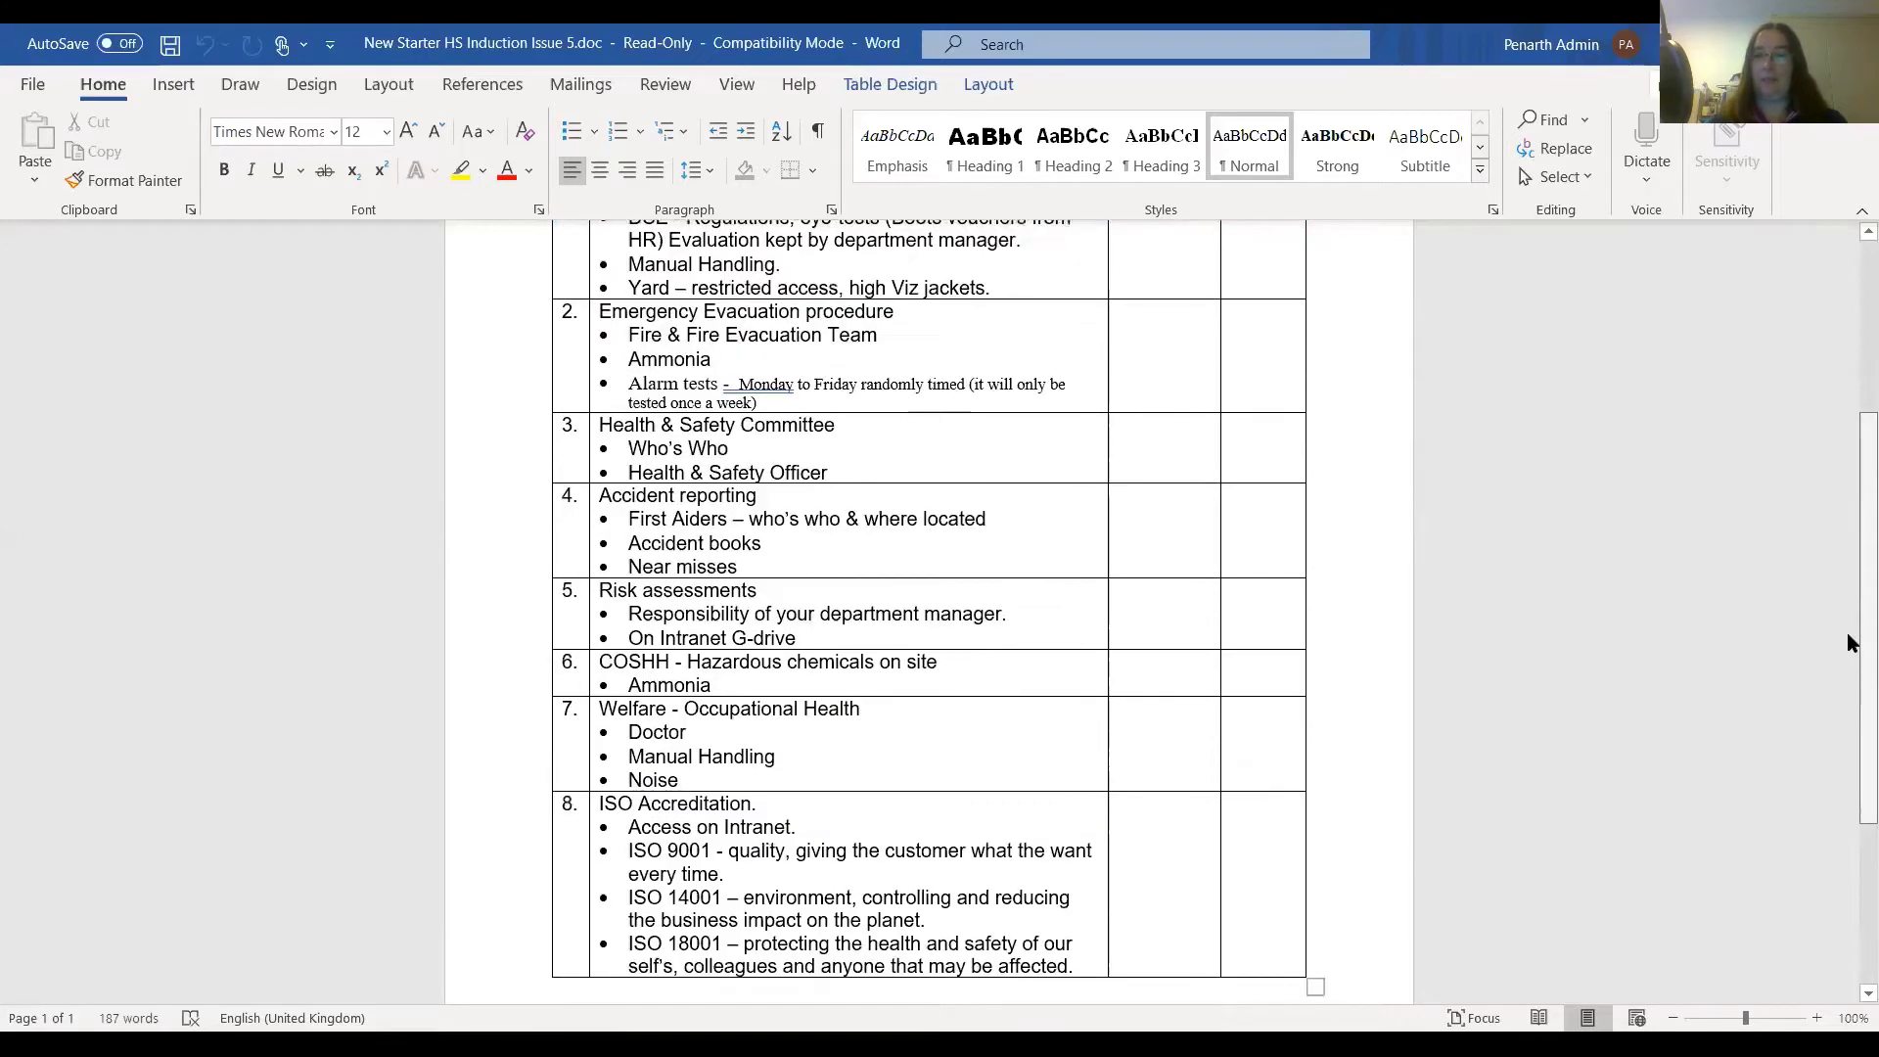
scroll(1846, 632, up, 4)
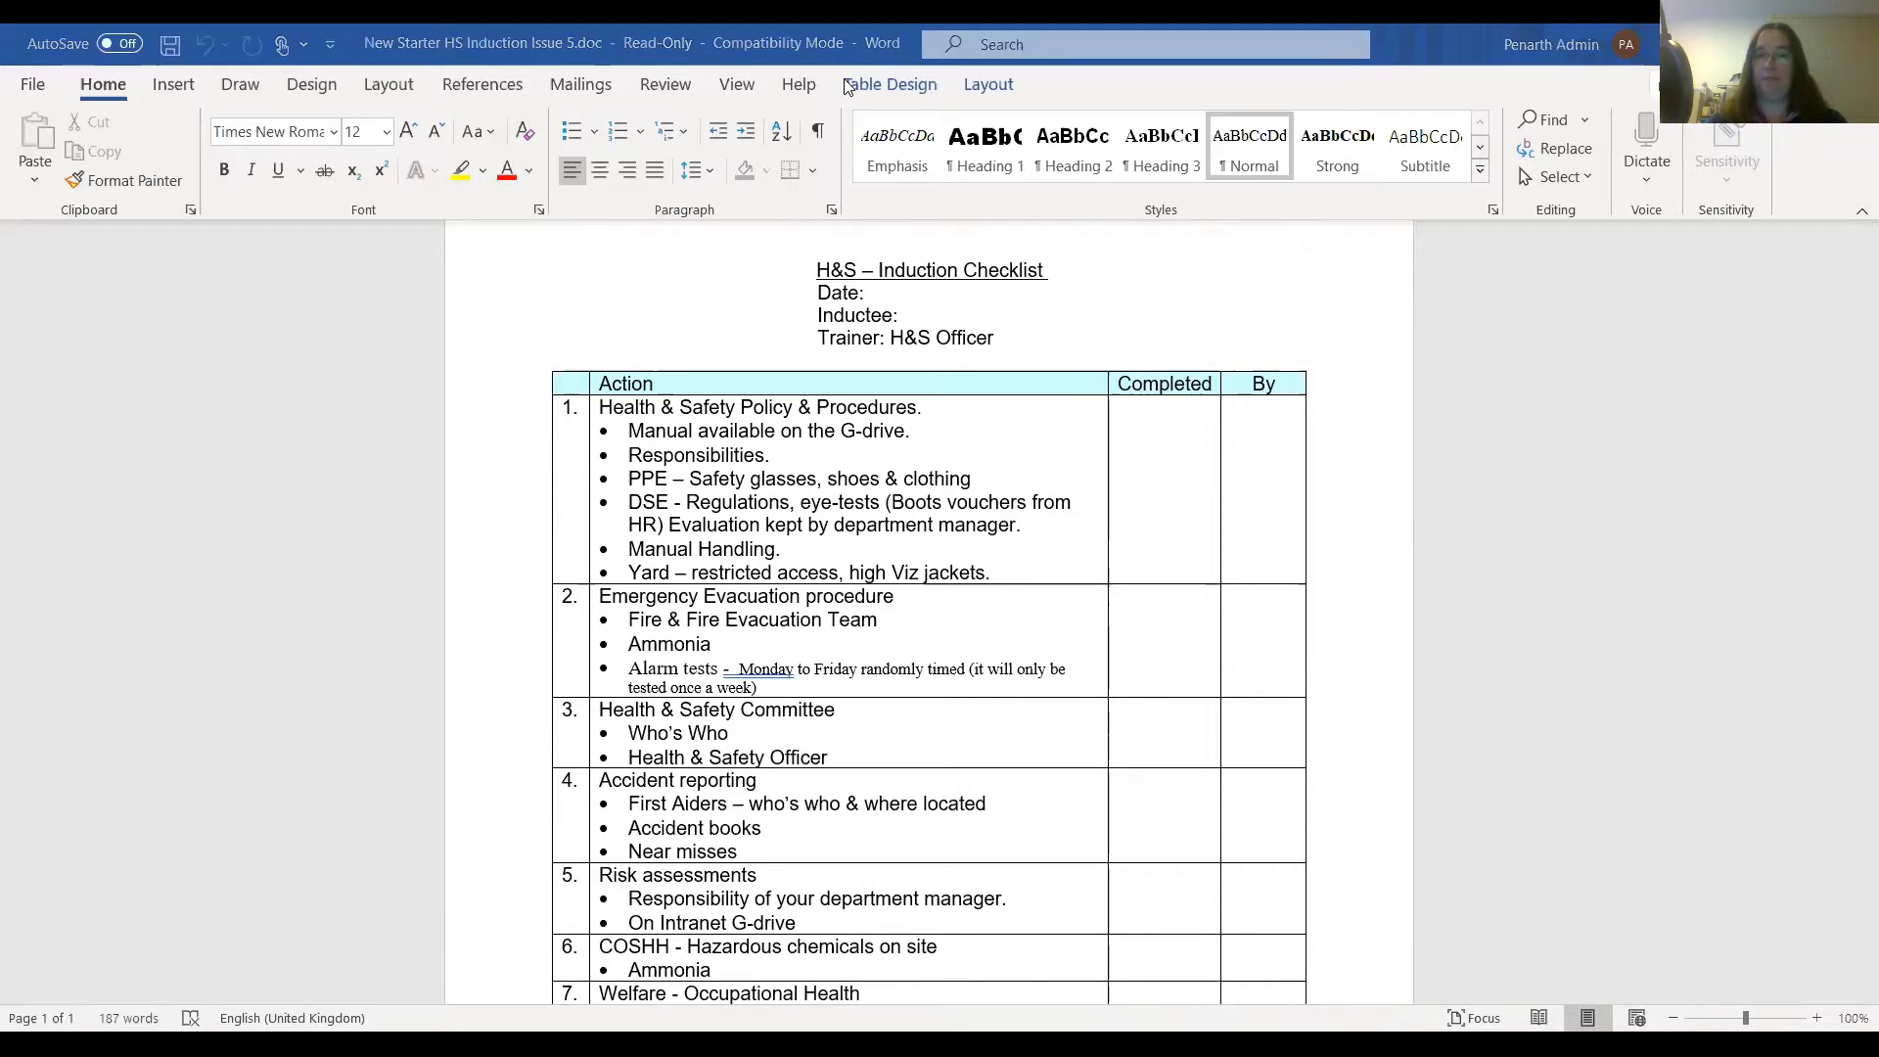
key(alt+Tab)
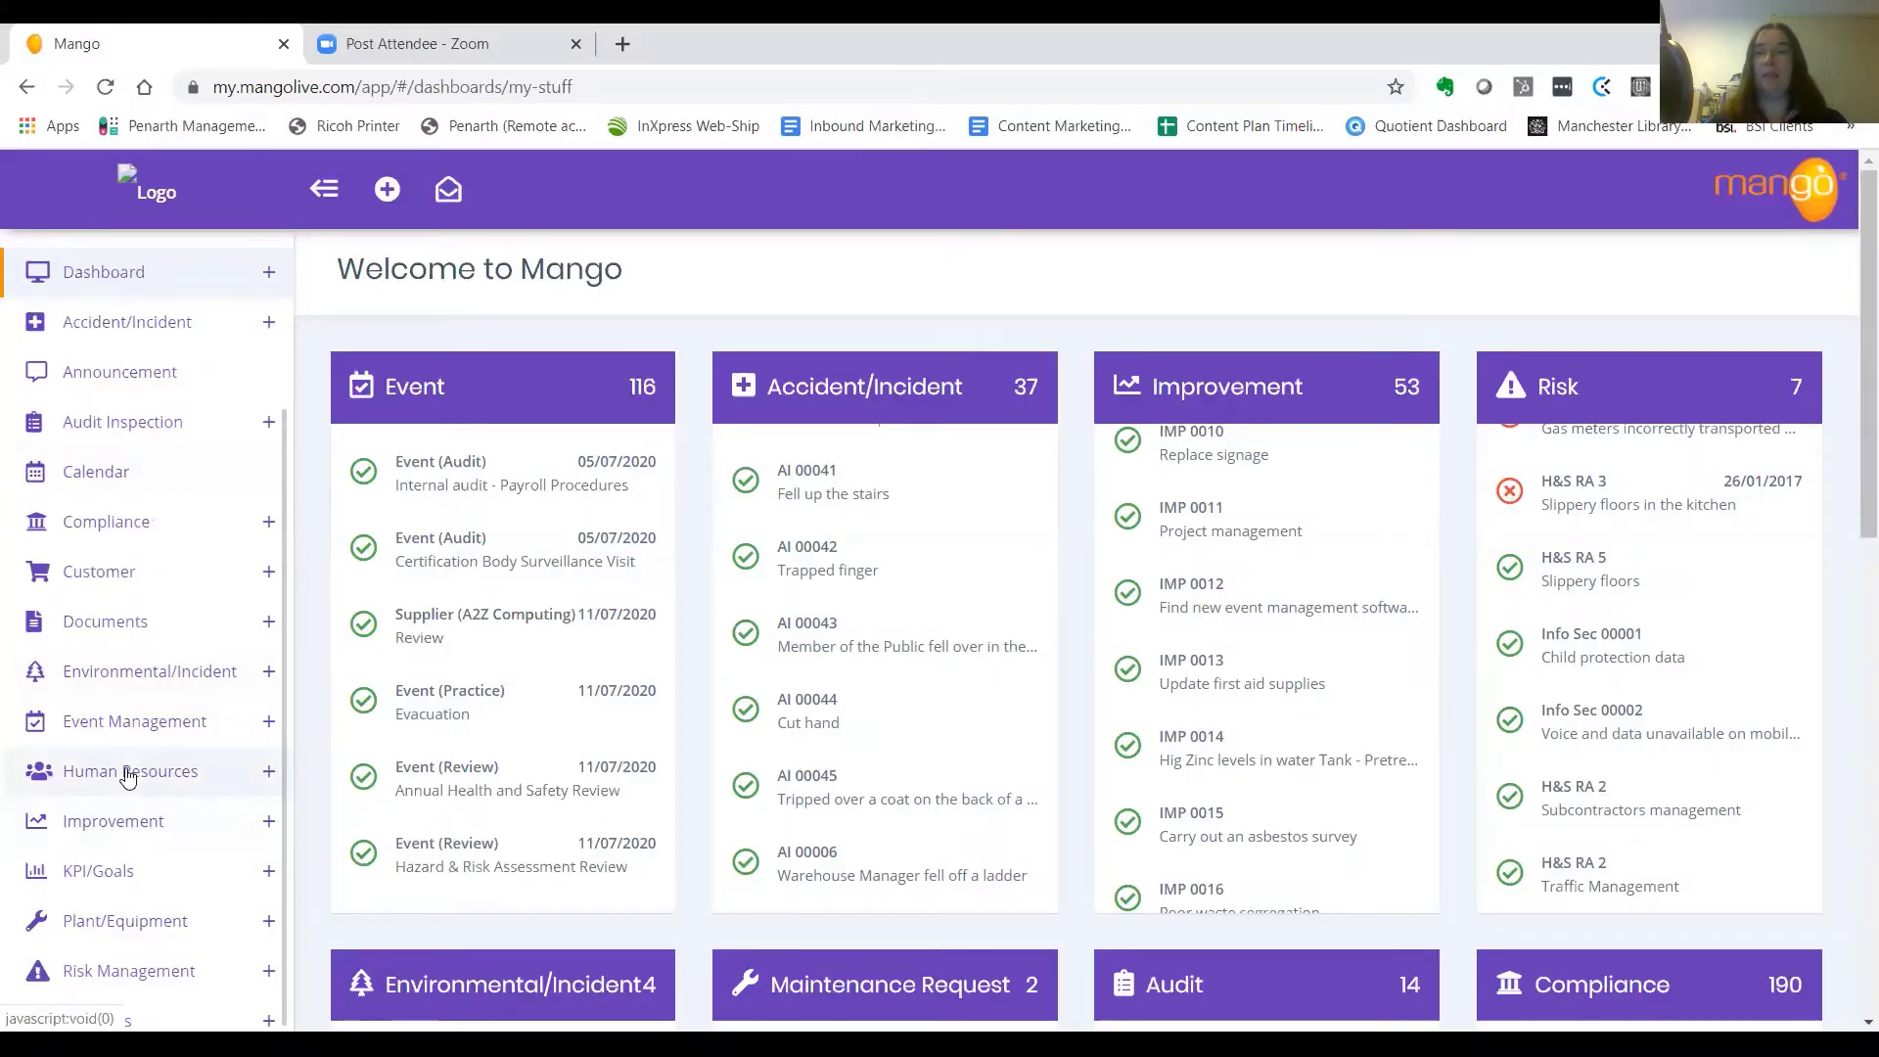
Filter the Human Resources Skills list for 'induc' and open the Induction skill
click(127, 775)
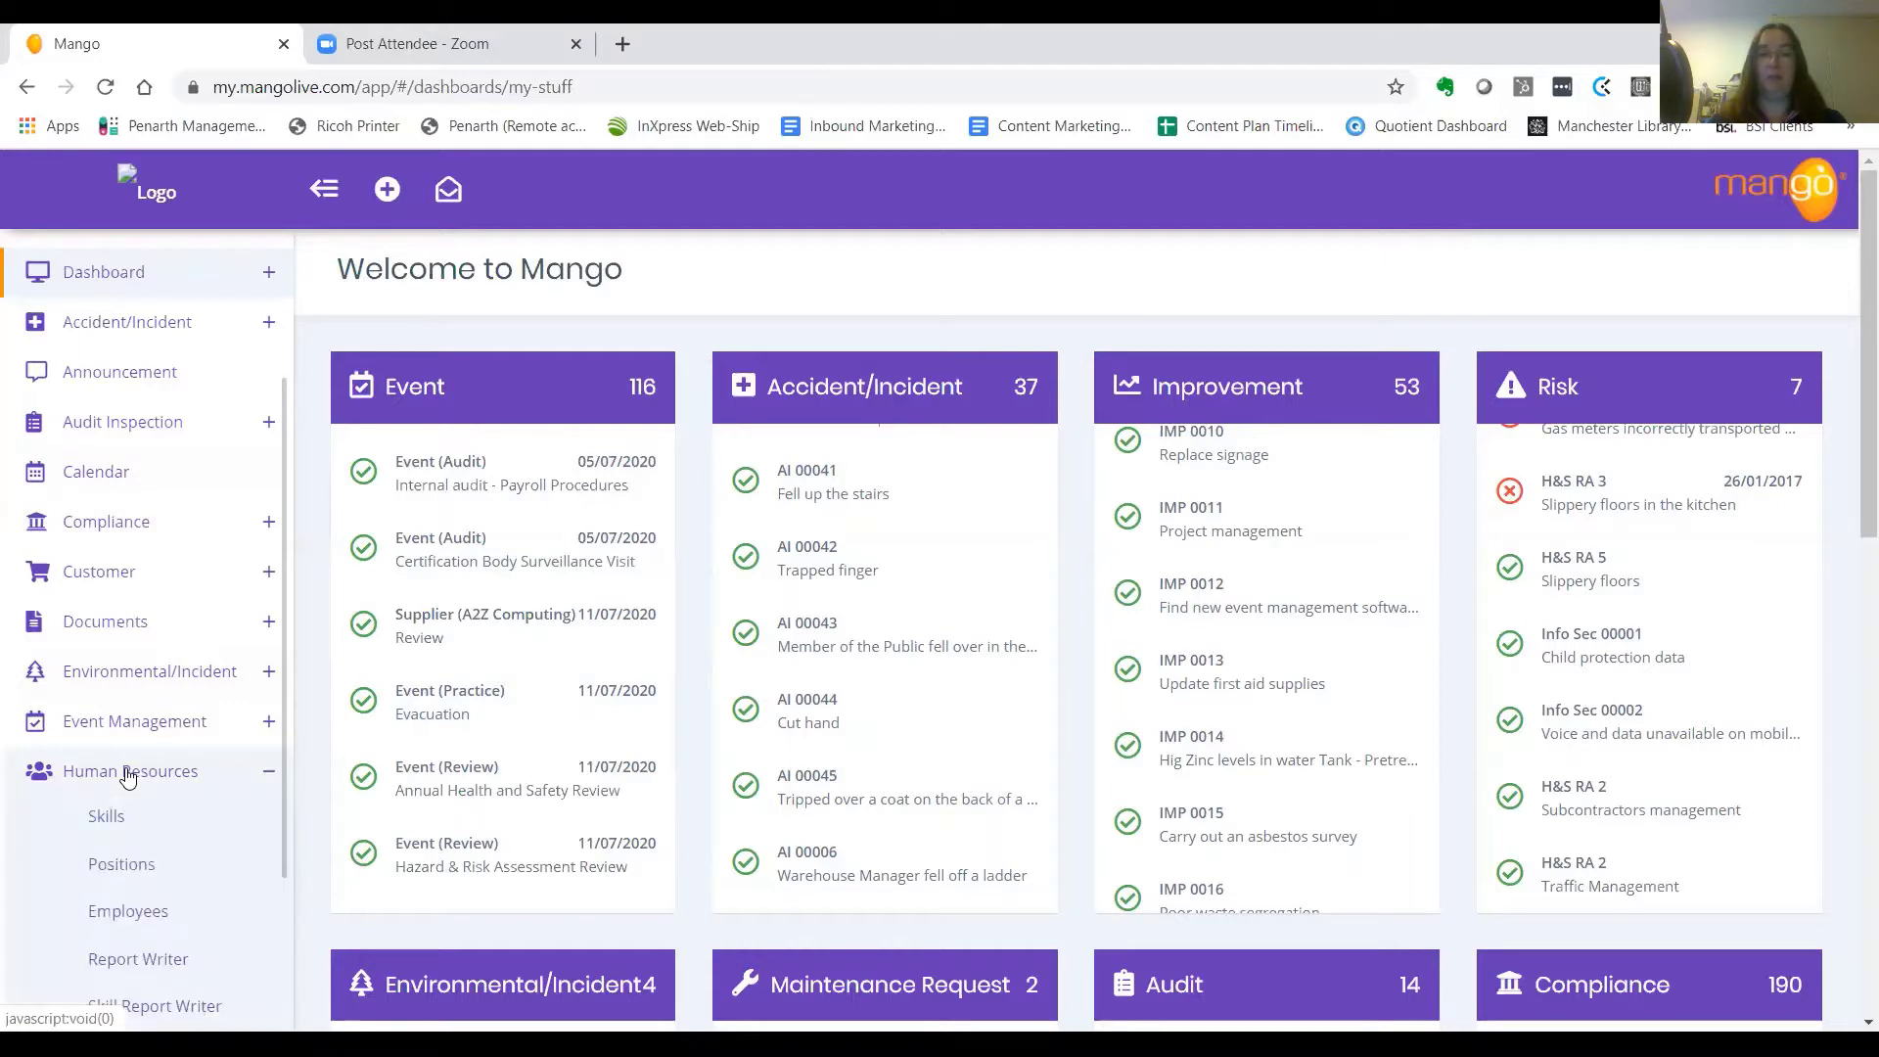
click(108, 818)
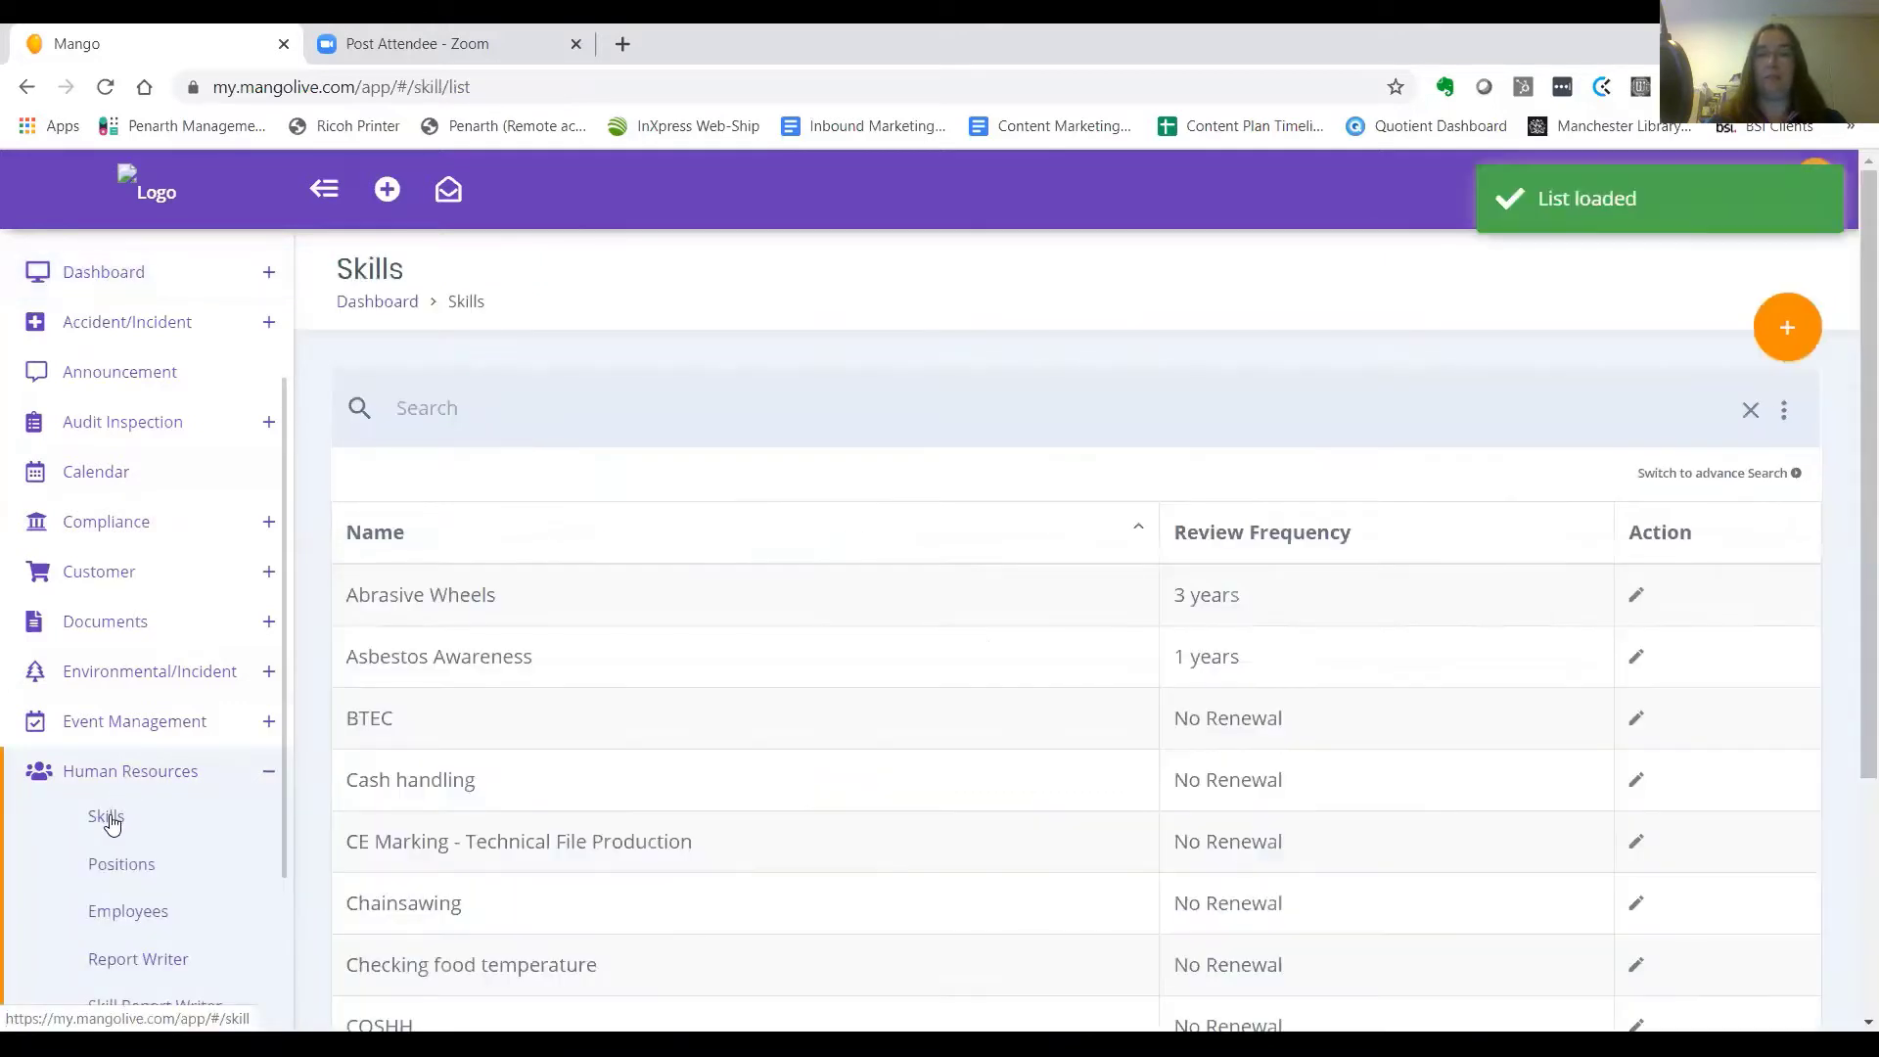
click(534, 399)
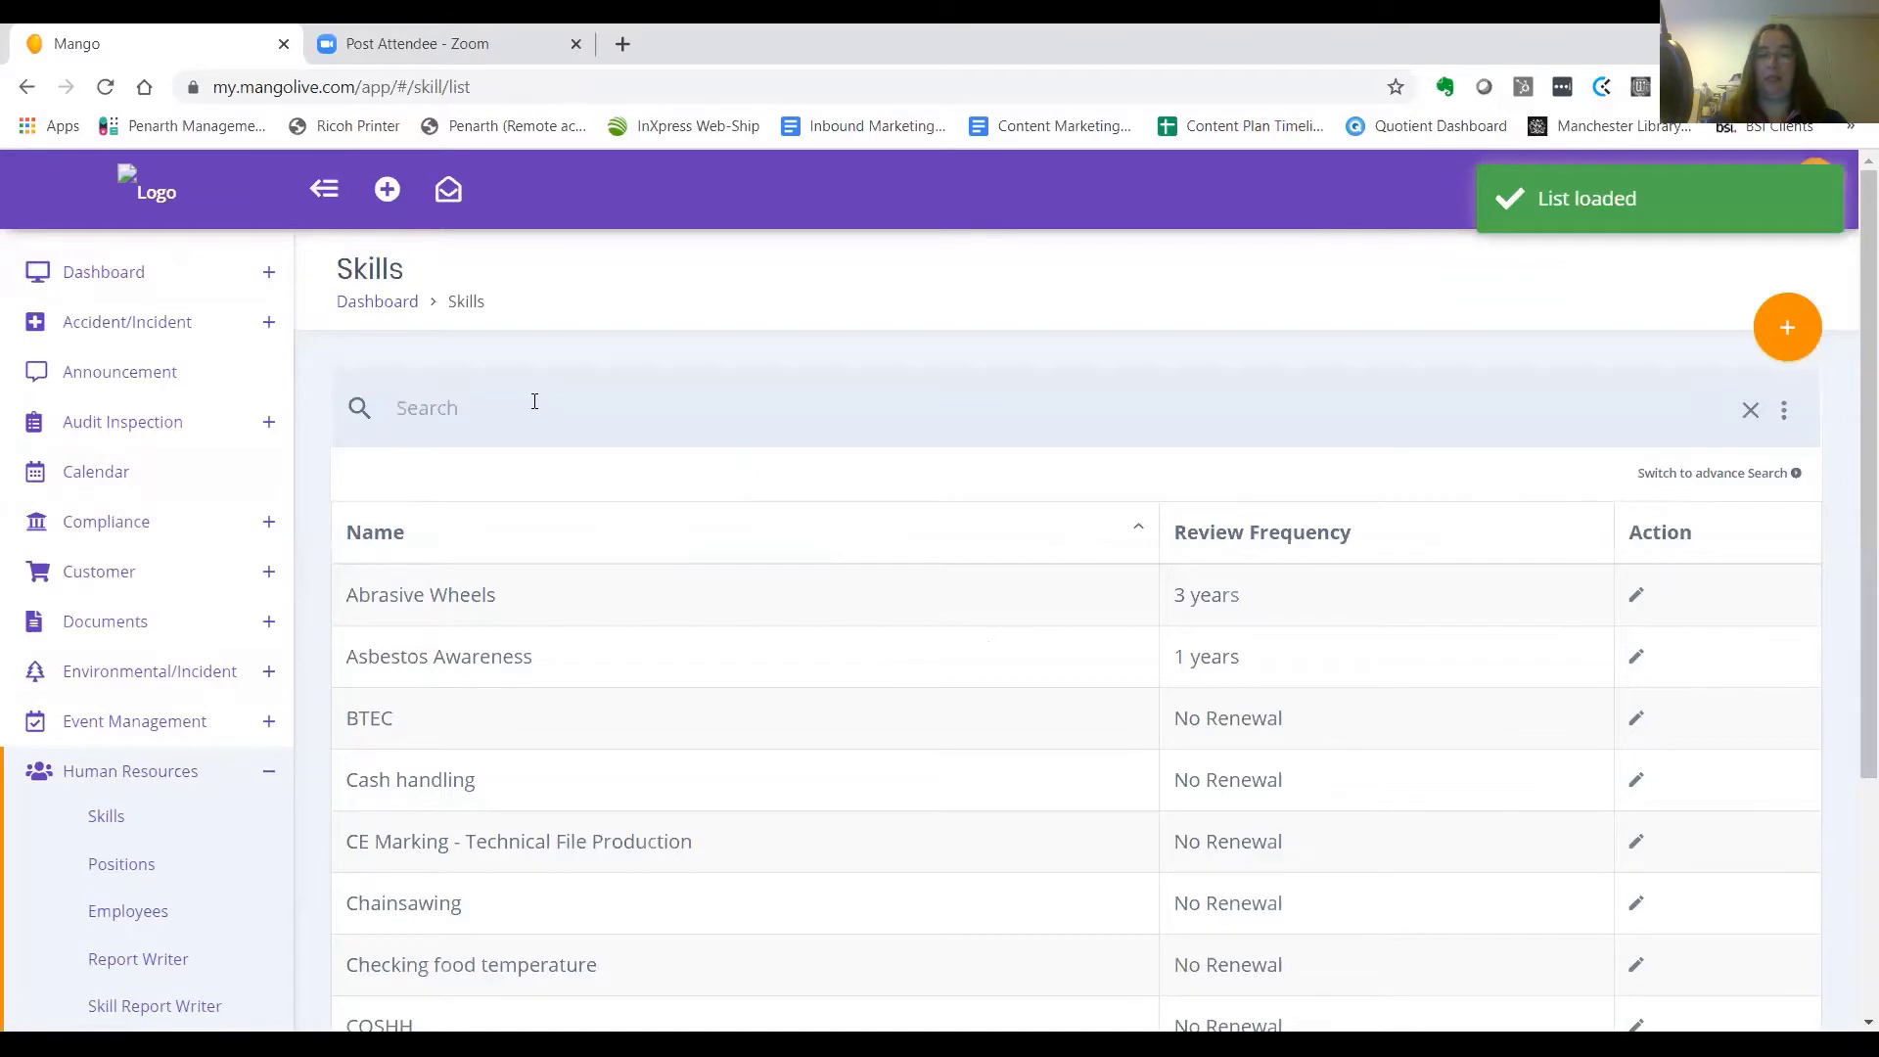
text(induc)
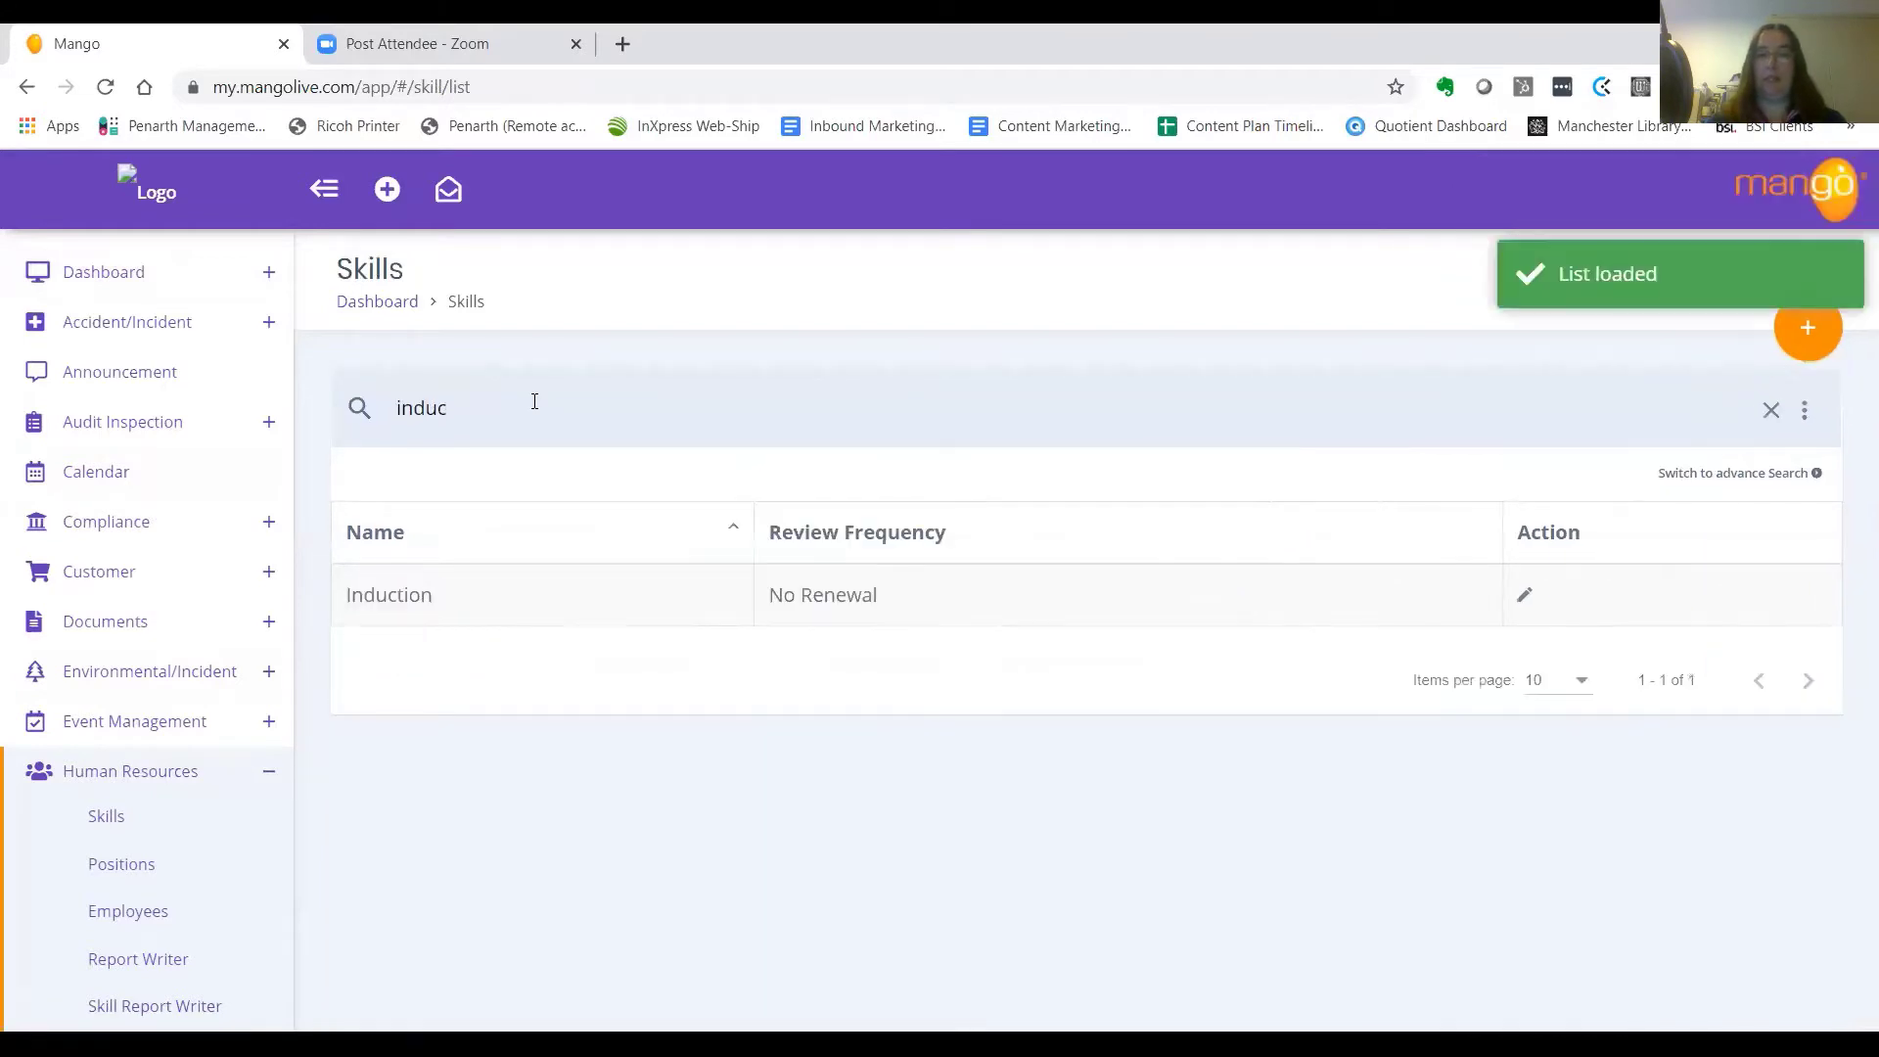
click(474, 587)
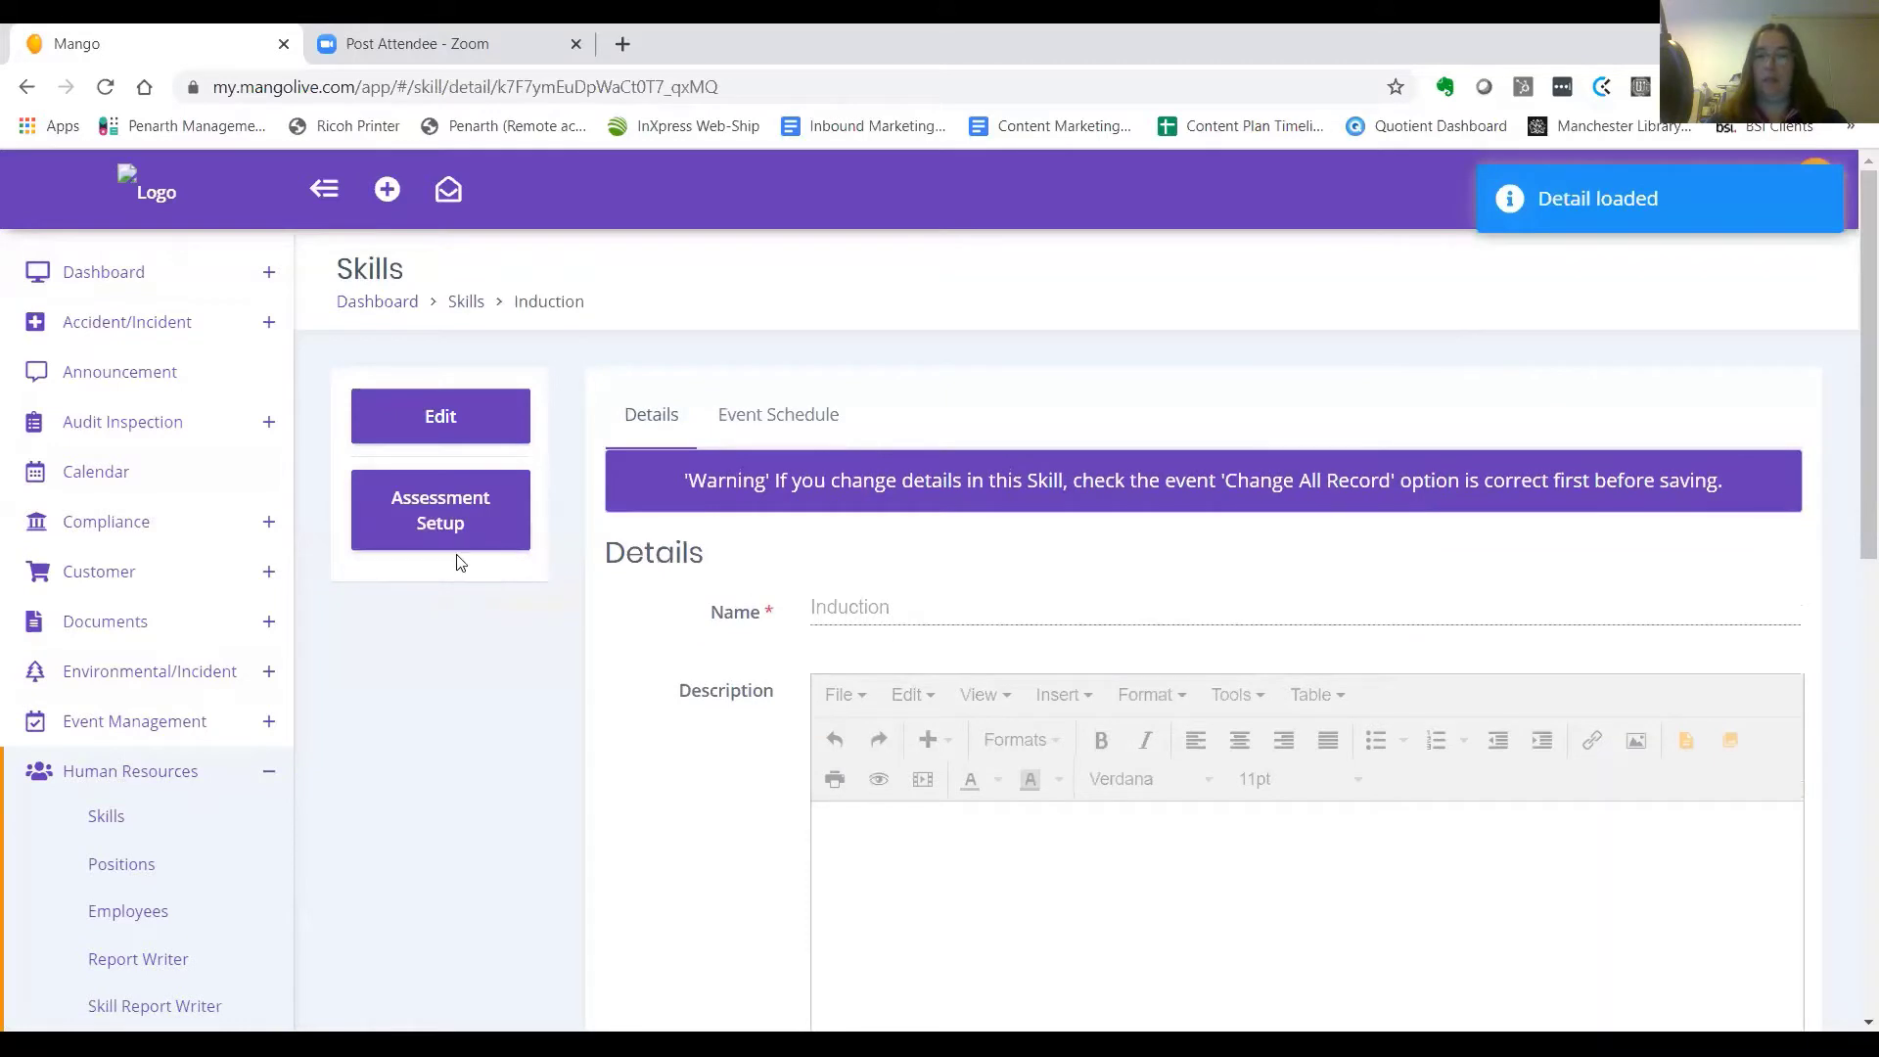
In Assessment Setup, change the Induction pass mark from 90 to 100 and save
click(436, 522)
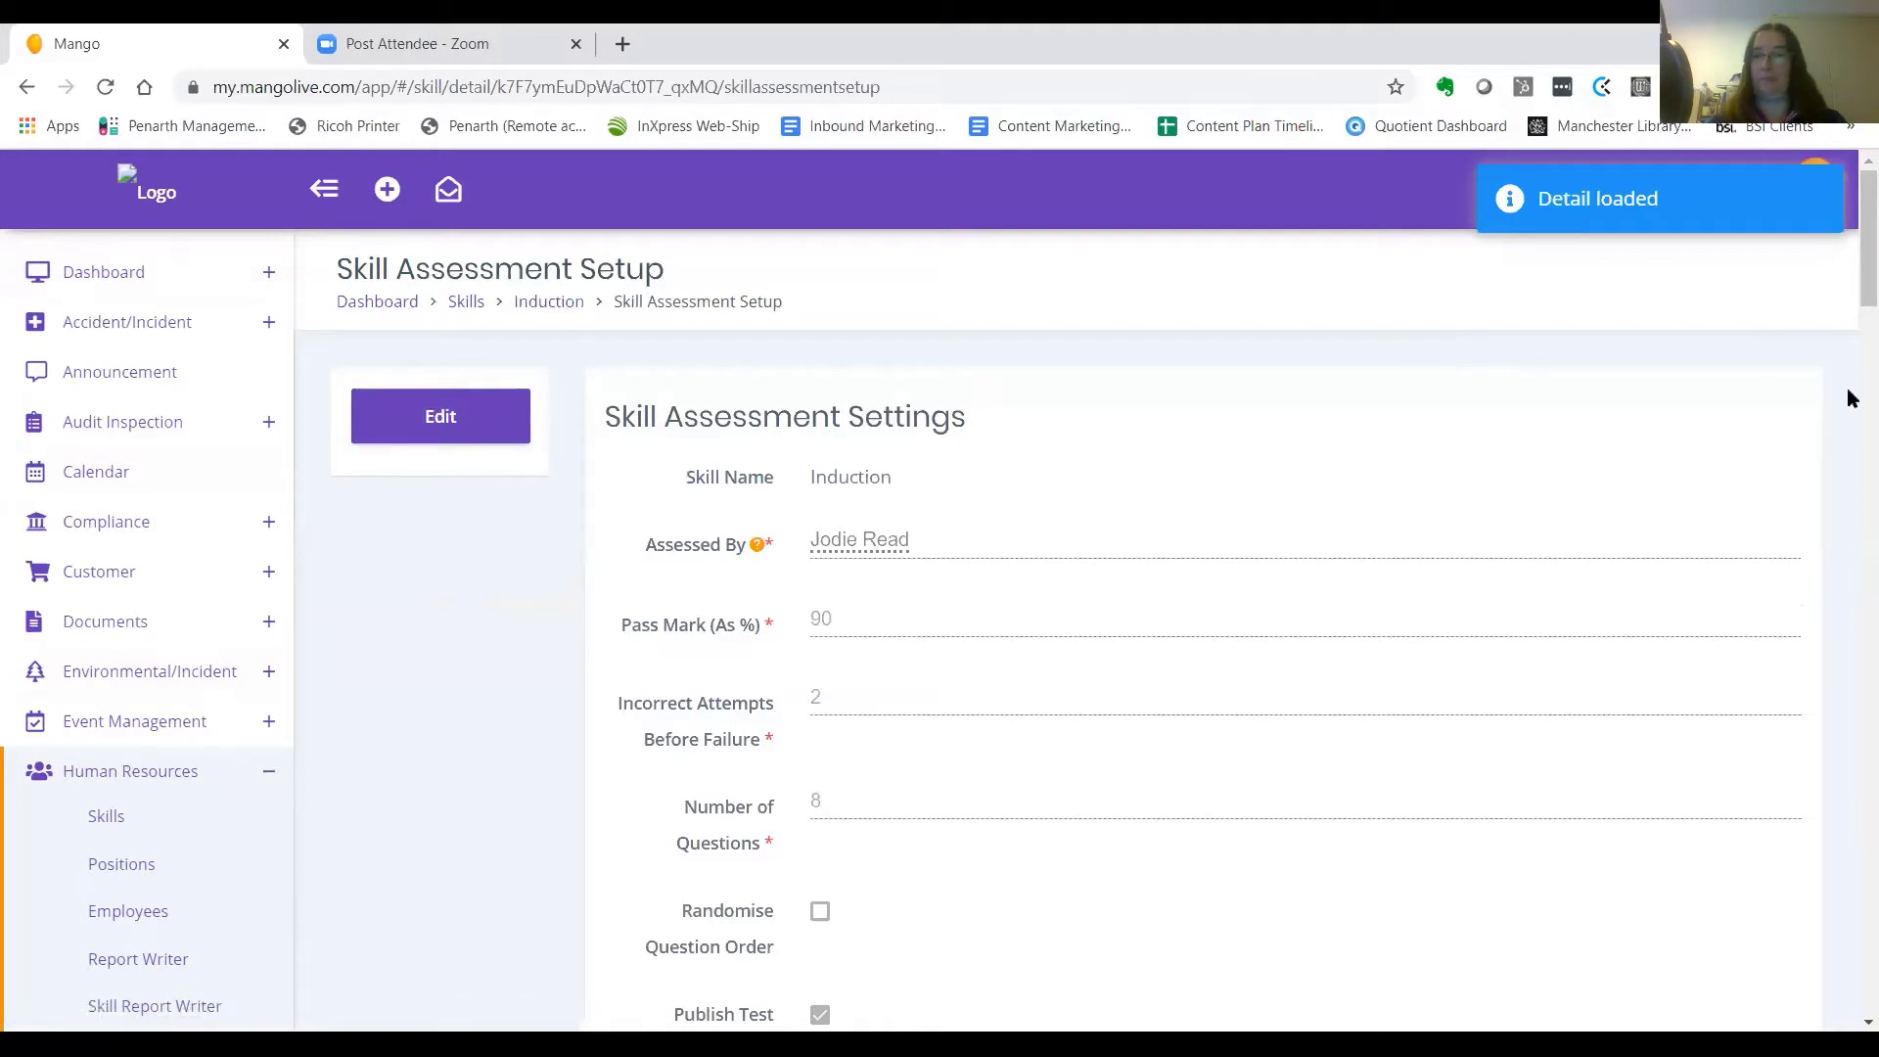
drag(1850, 303, 1850, 340)
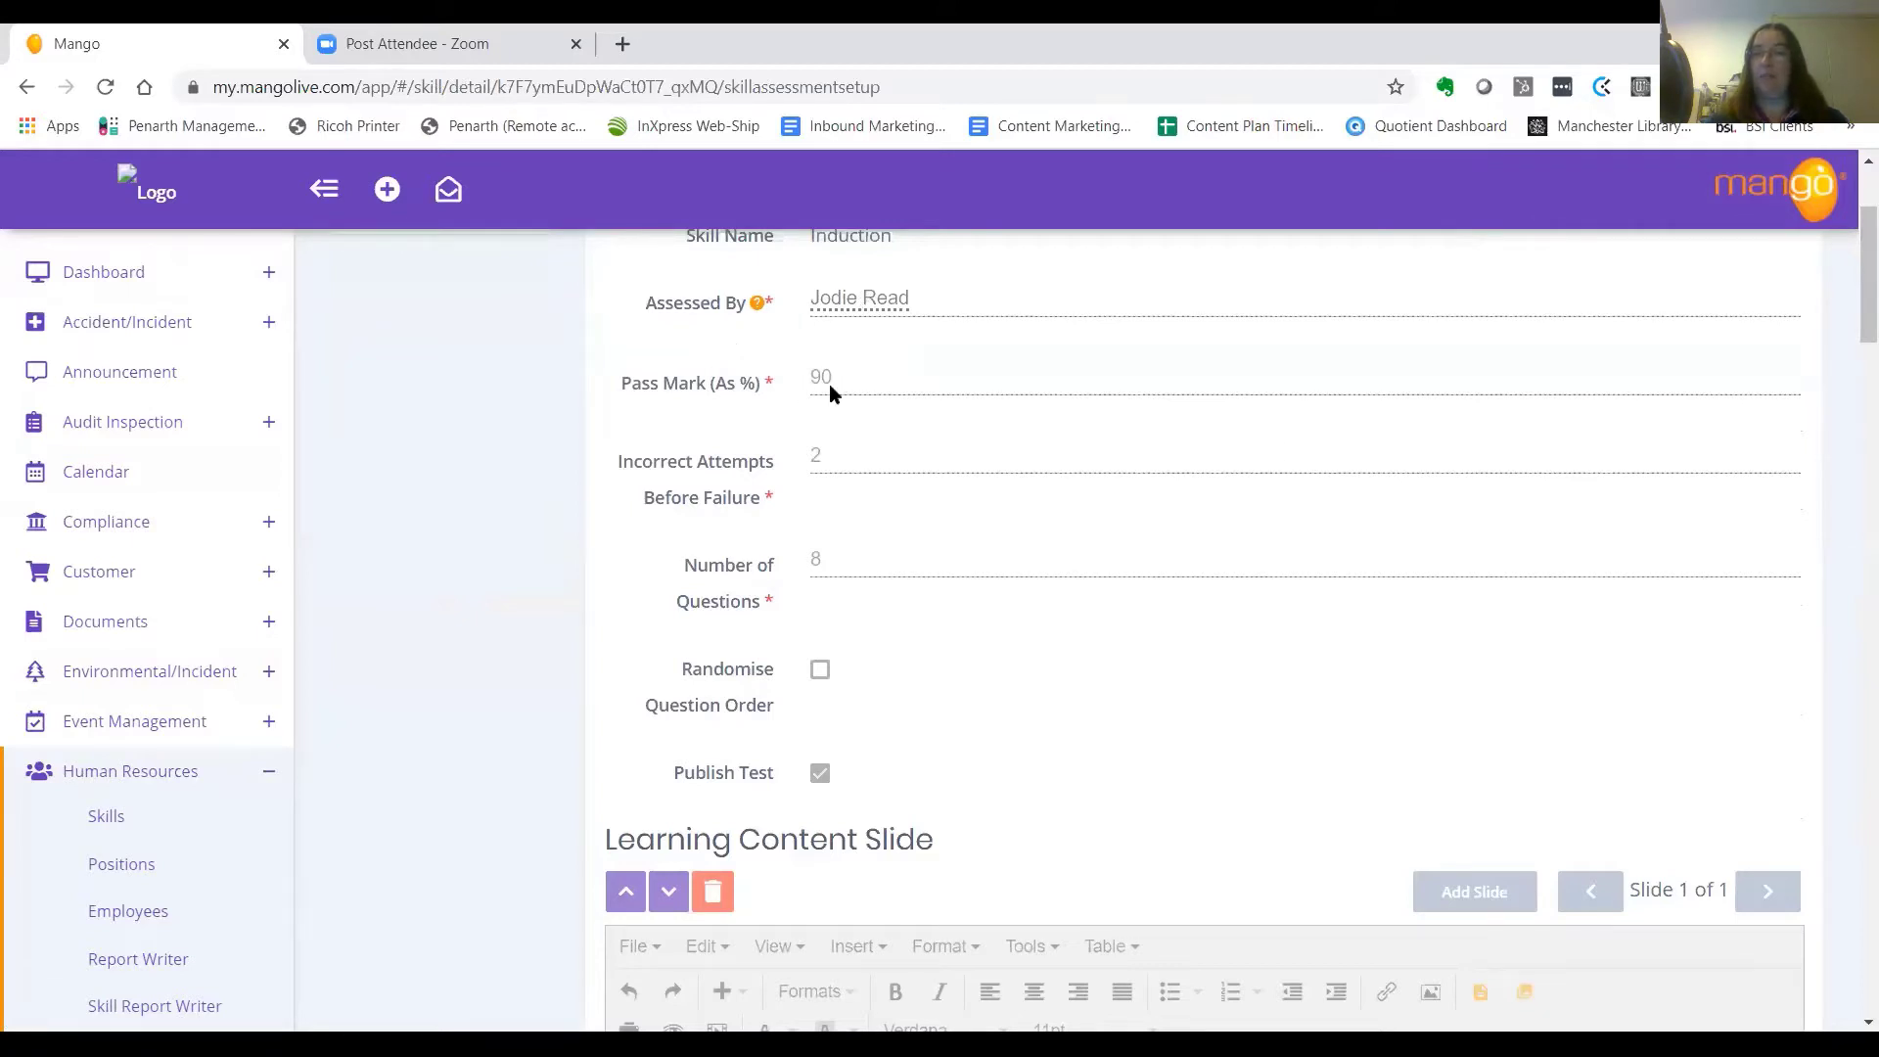
scroll(1864, 274, up, 3)
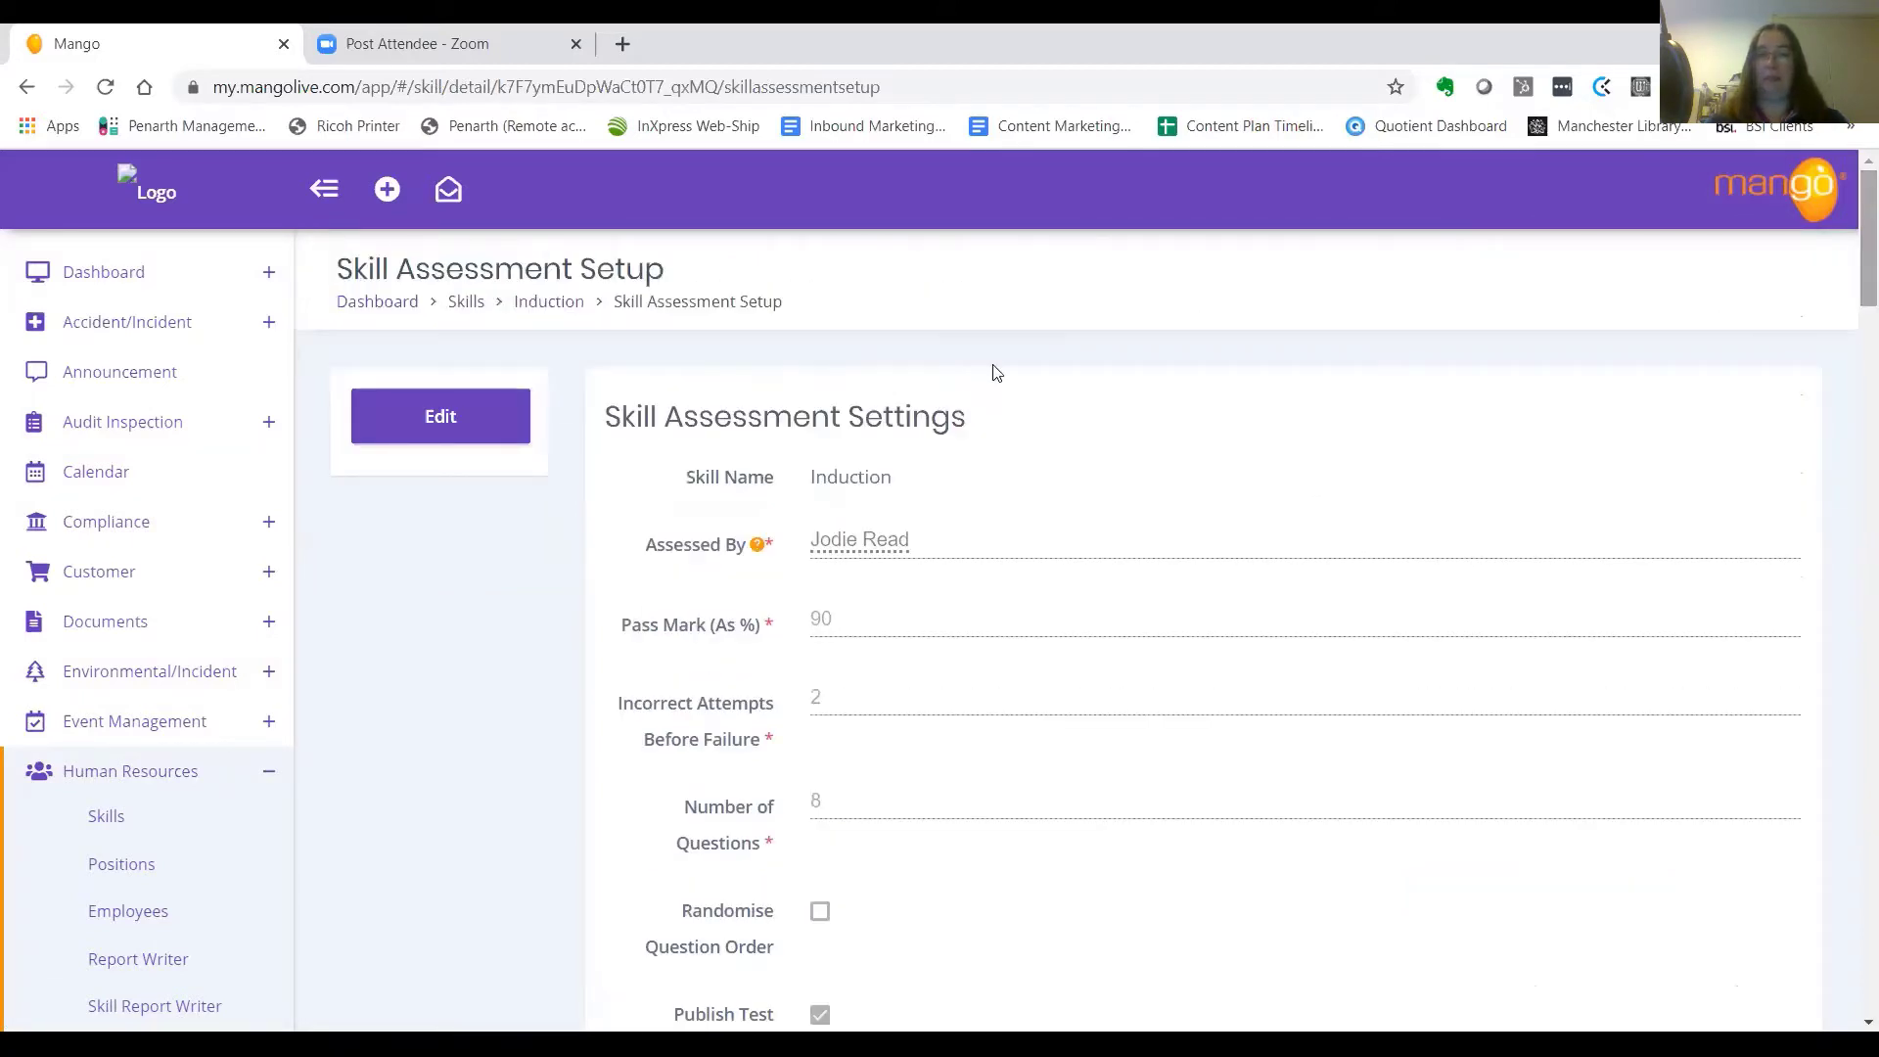
click(435, 419)
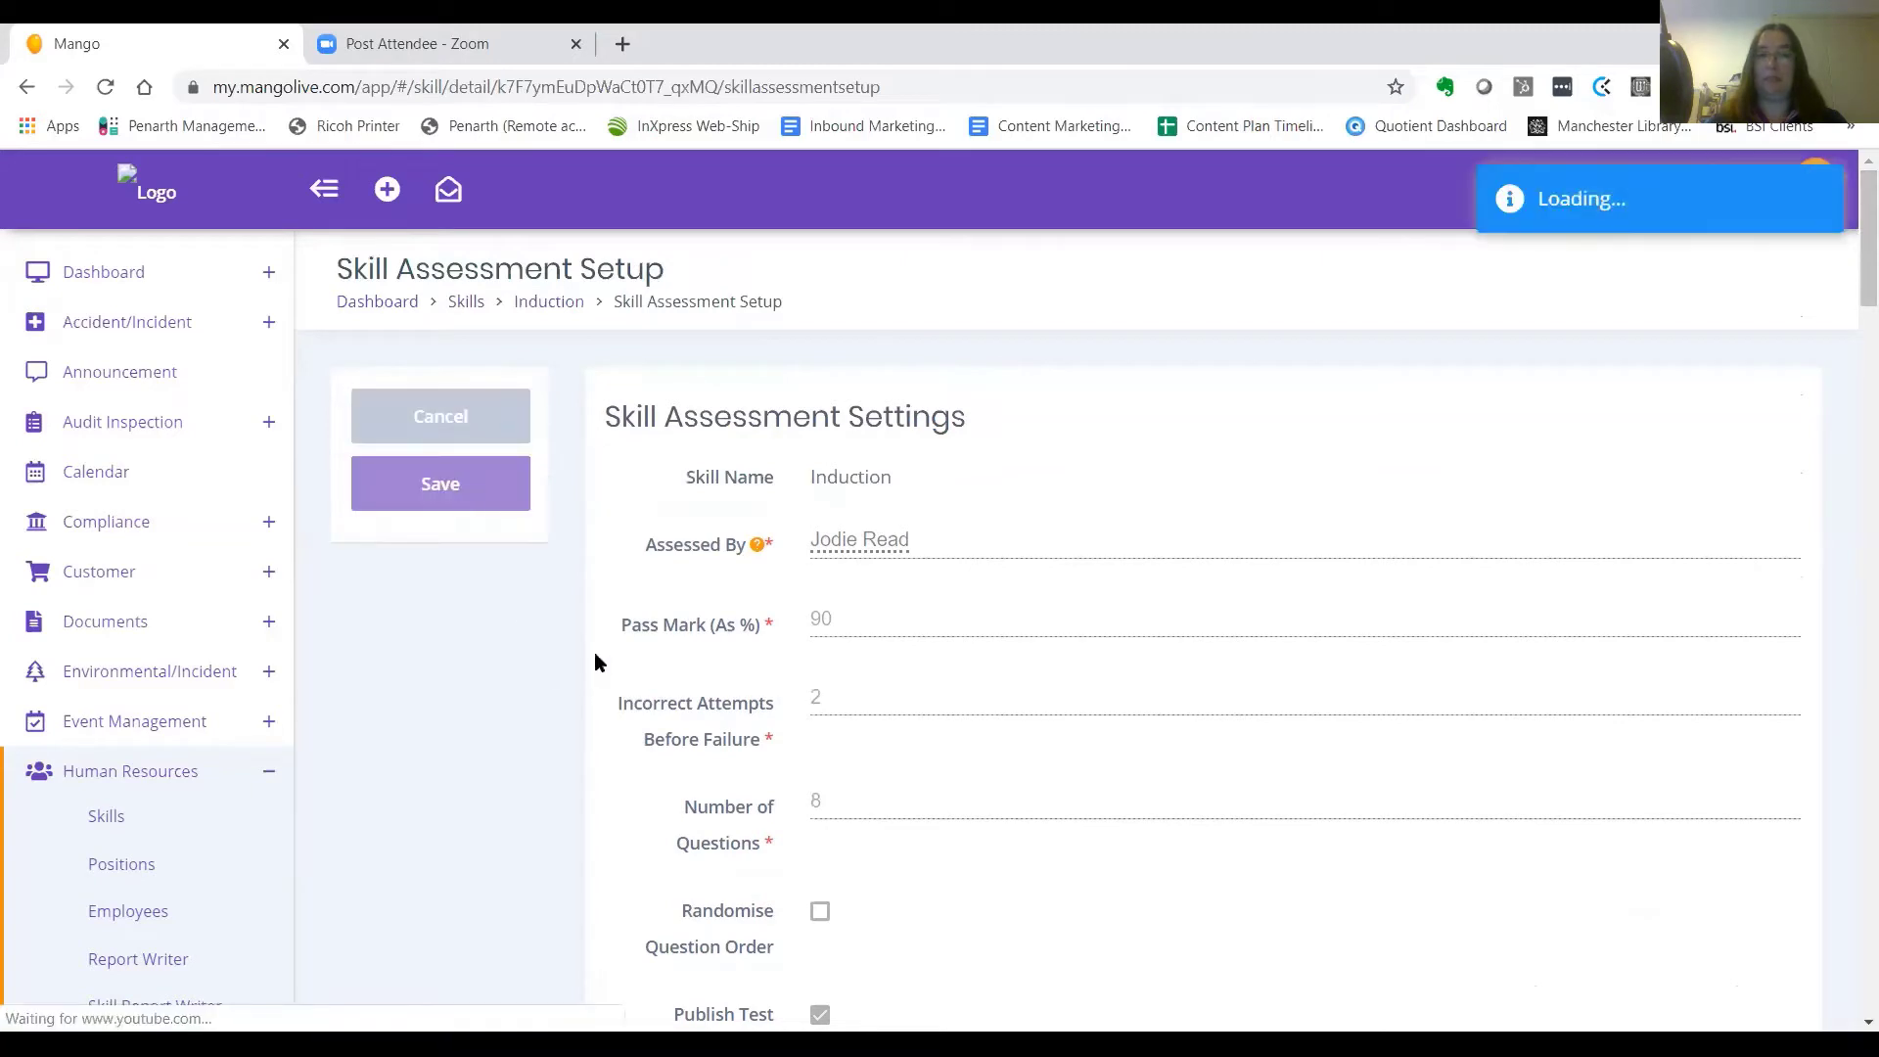
click(860, 618)
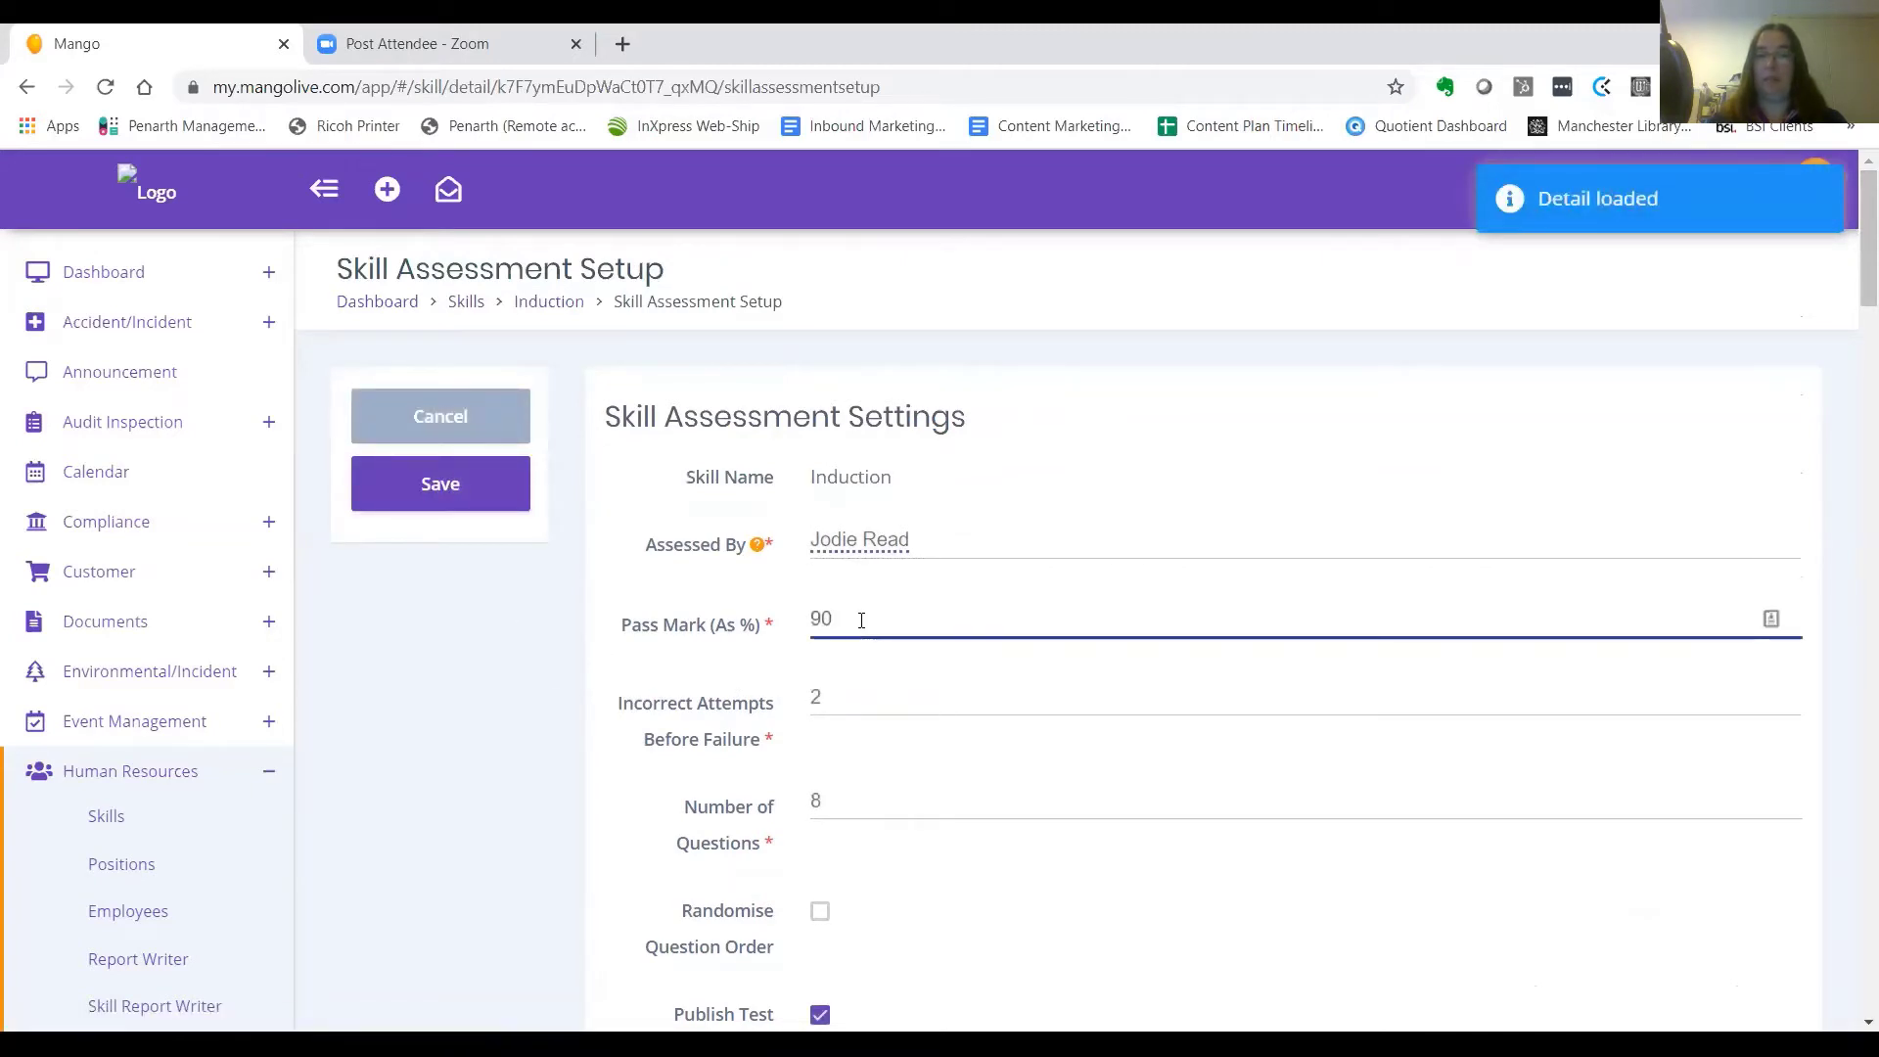
key(BackSpace)
key(BackSpace)
text(100)
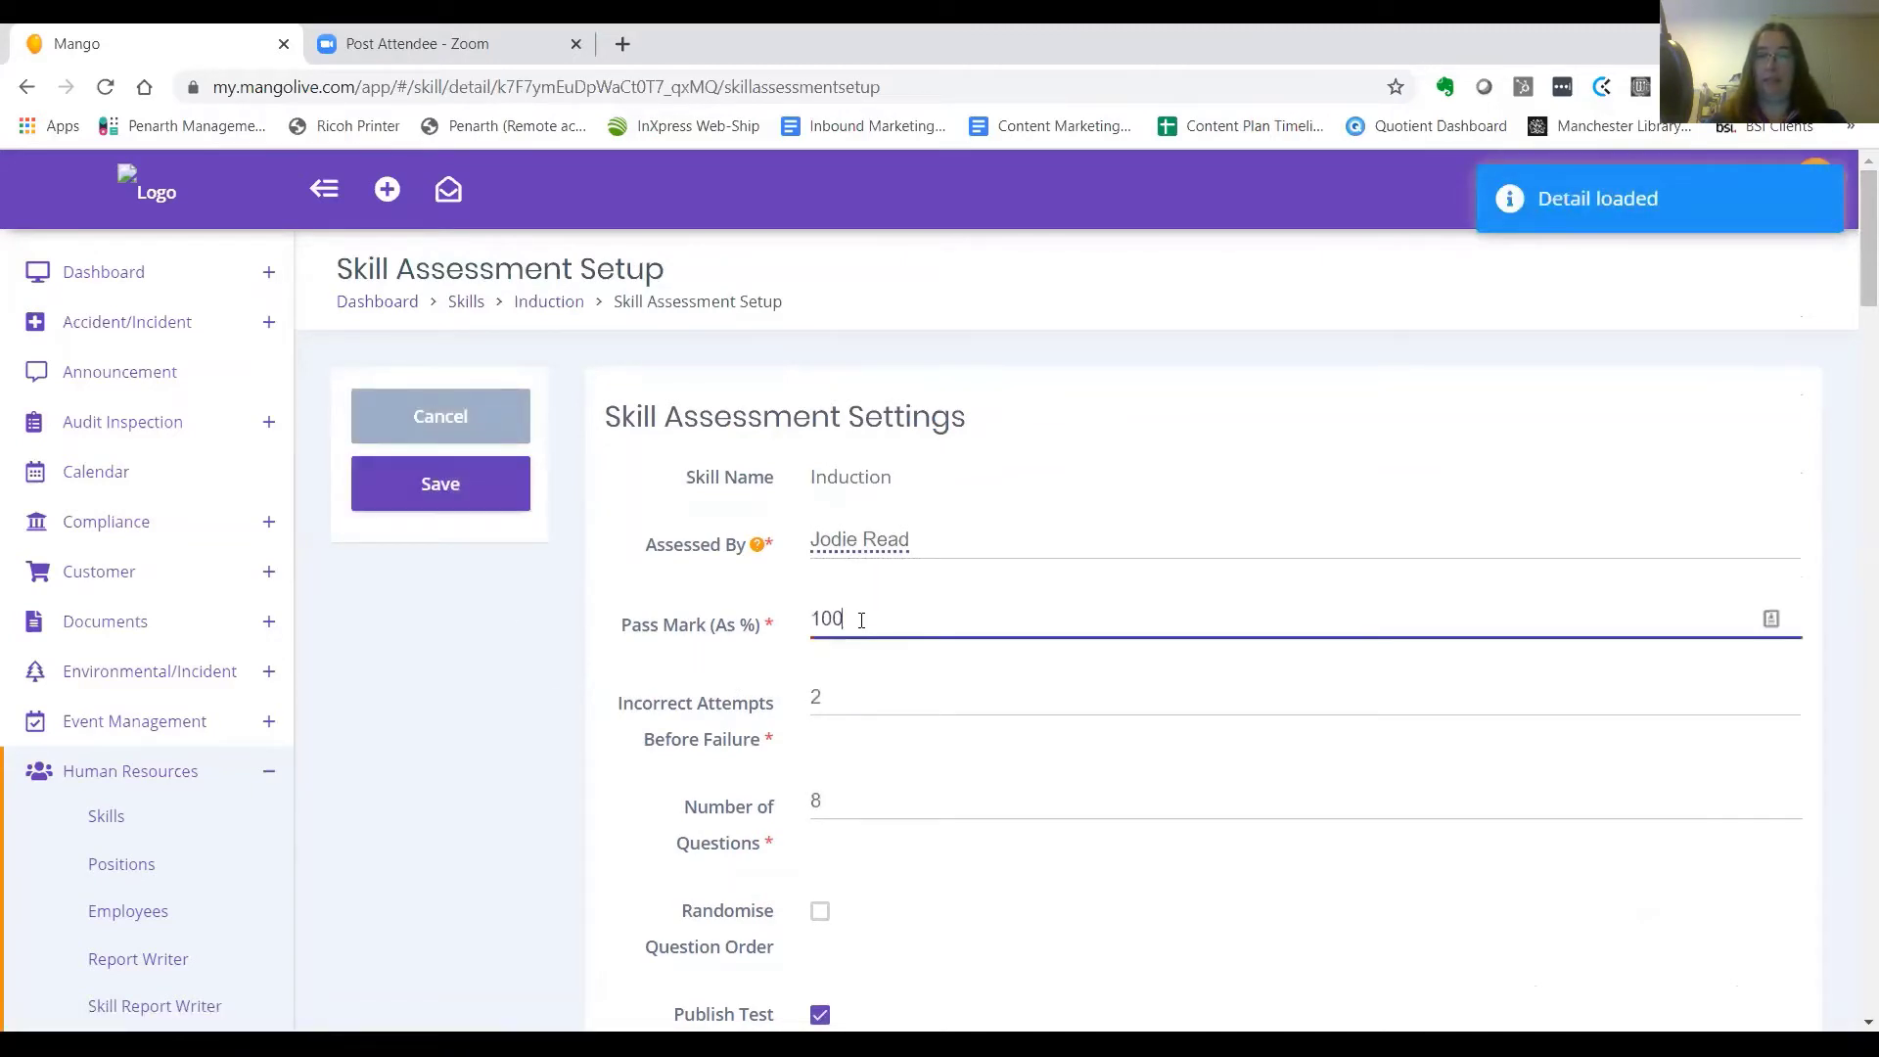
click(477, 494)
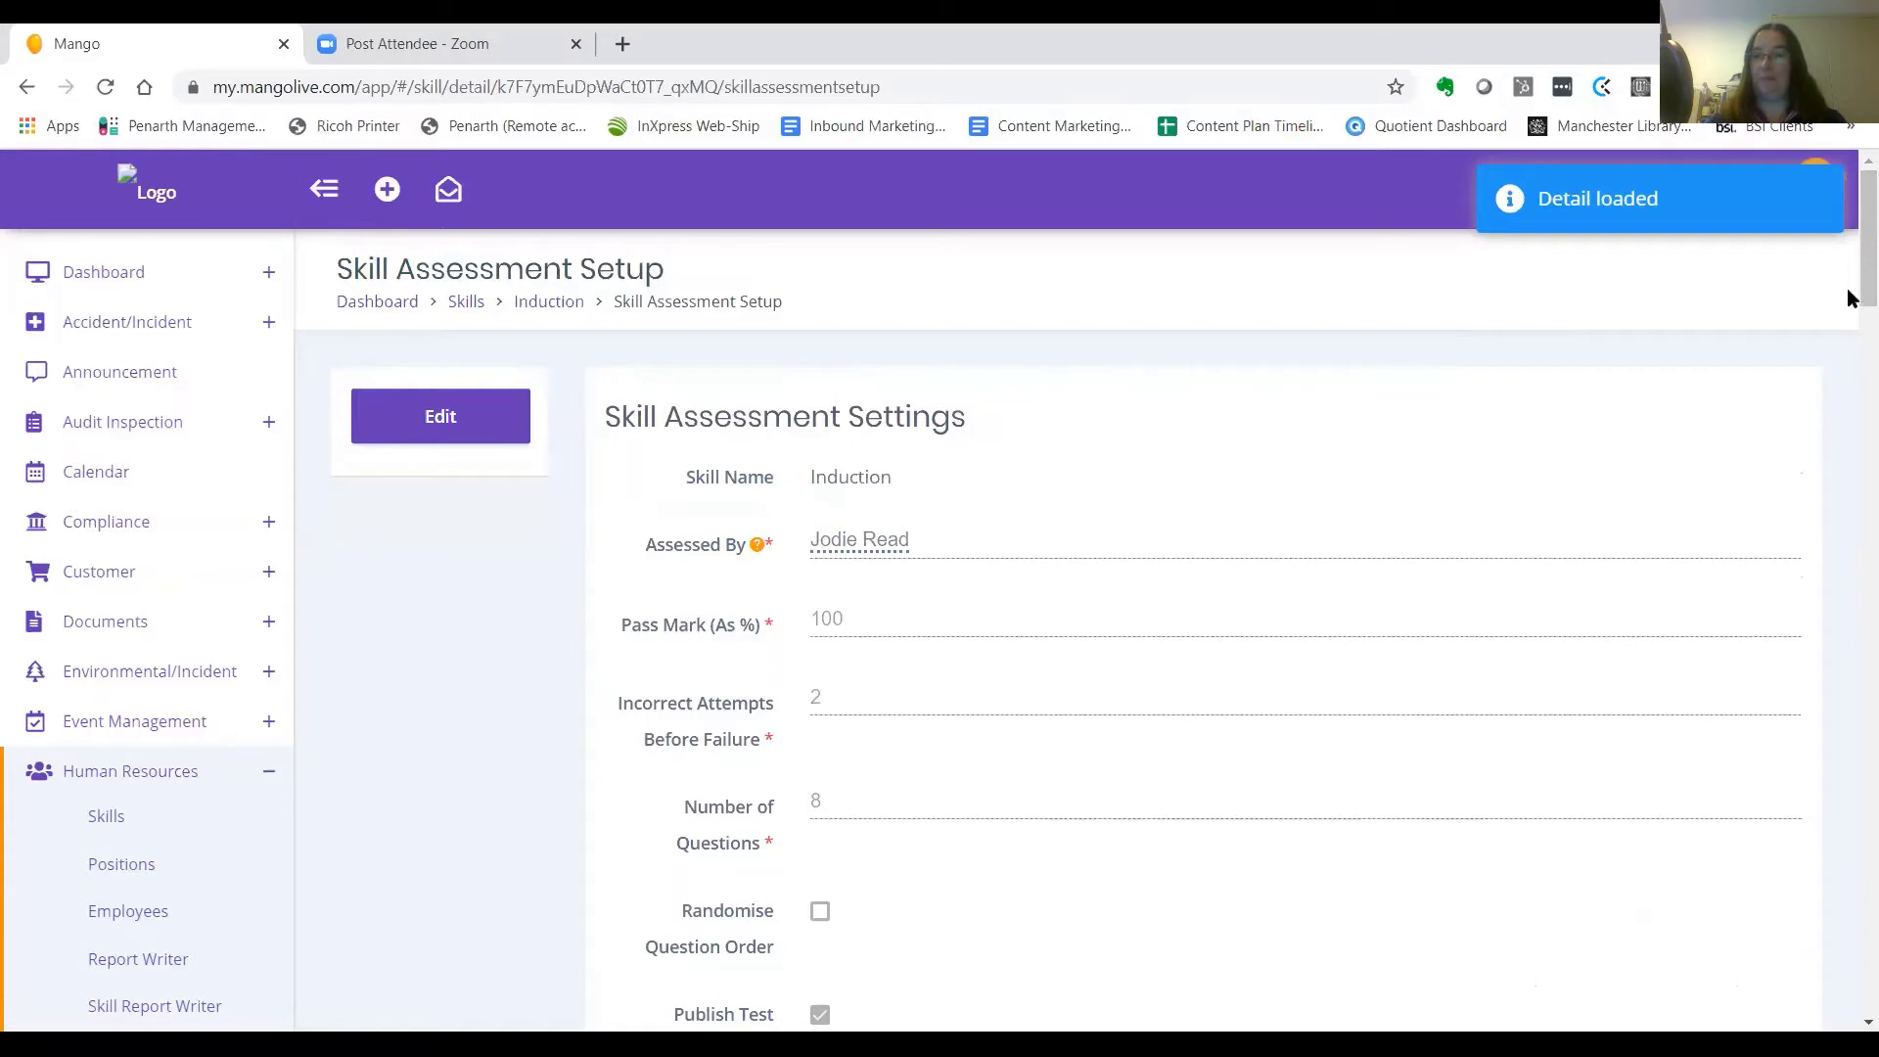
drag(1849, 291, 1849, 332)
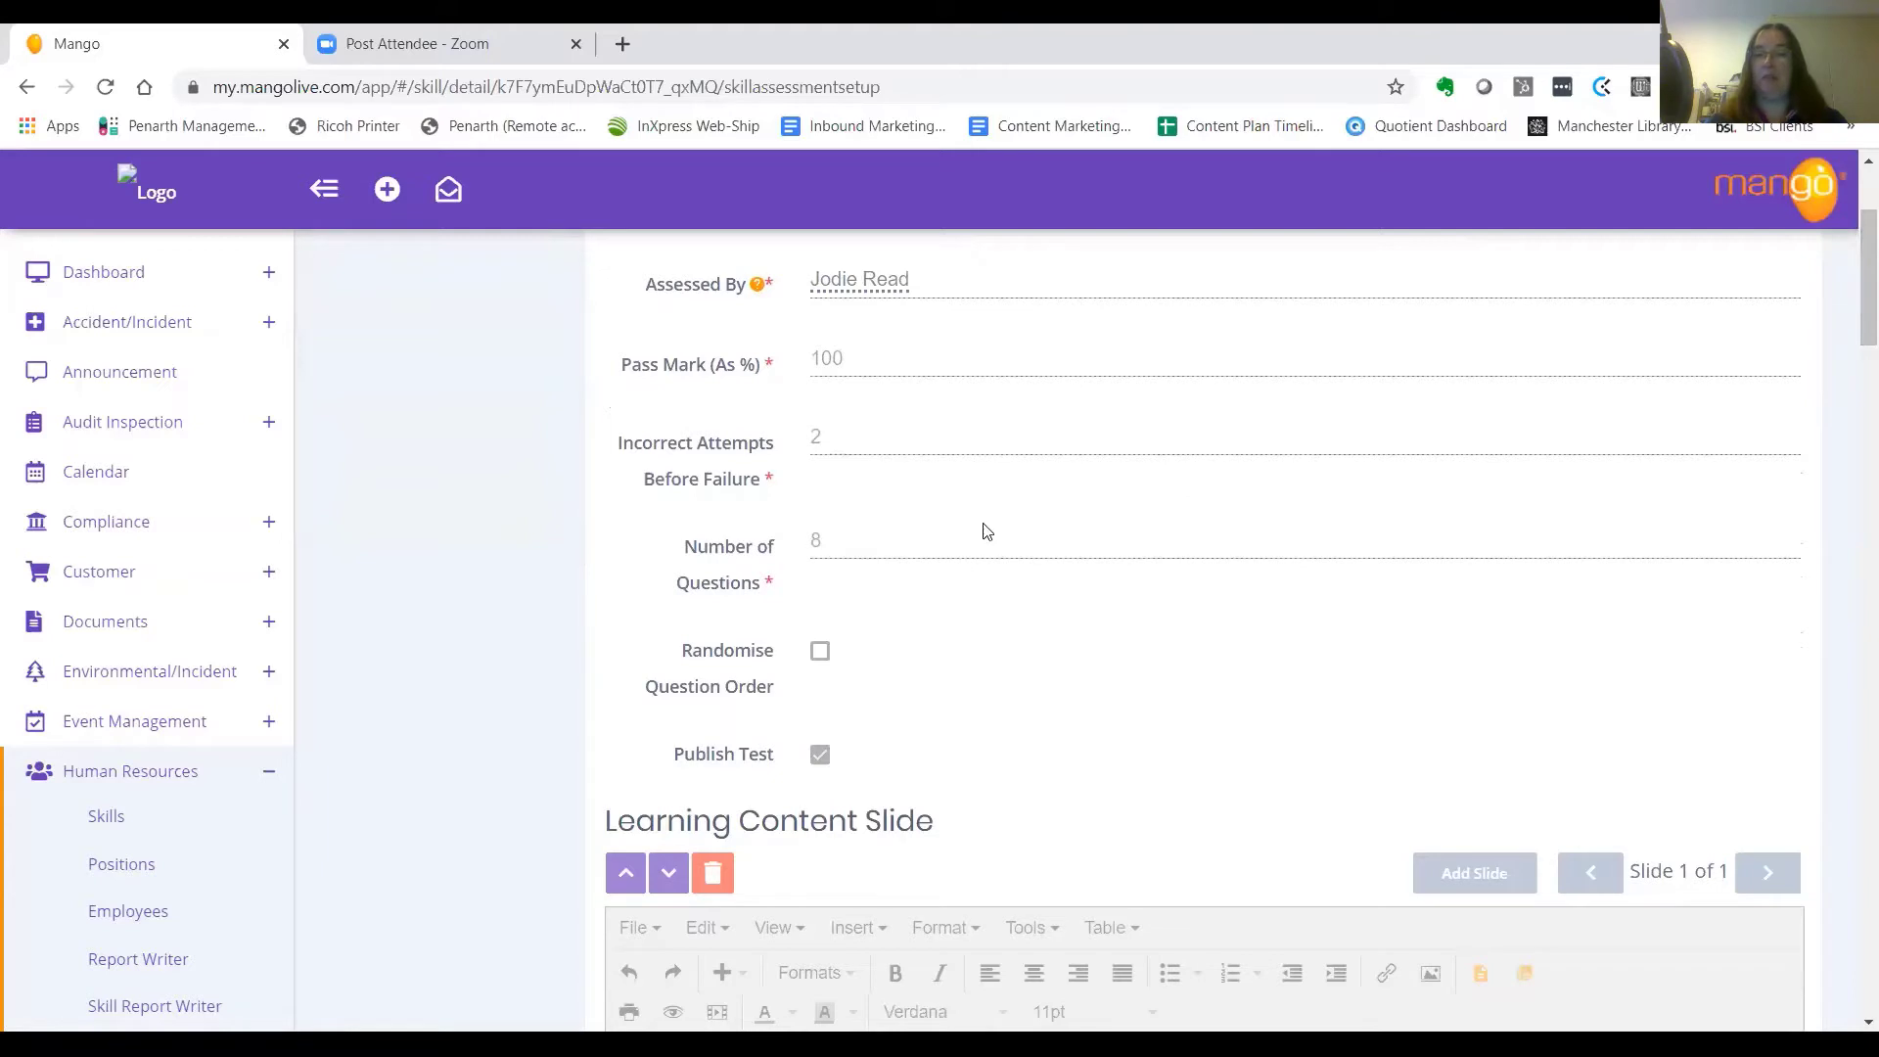
drag(1850, 332, 1849, 342)
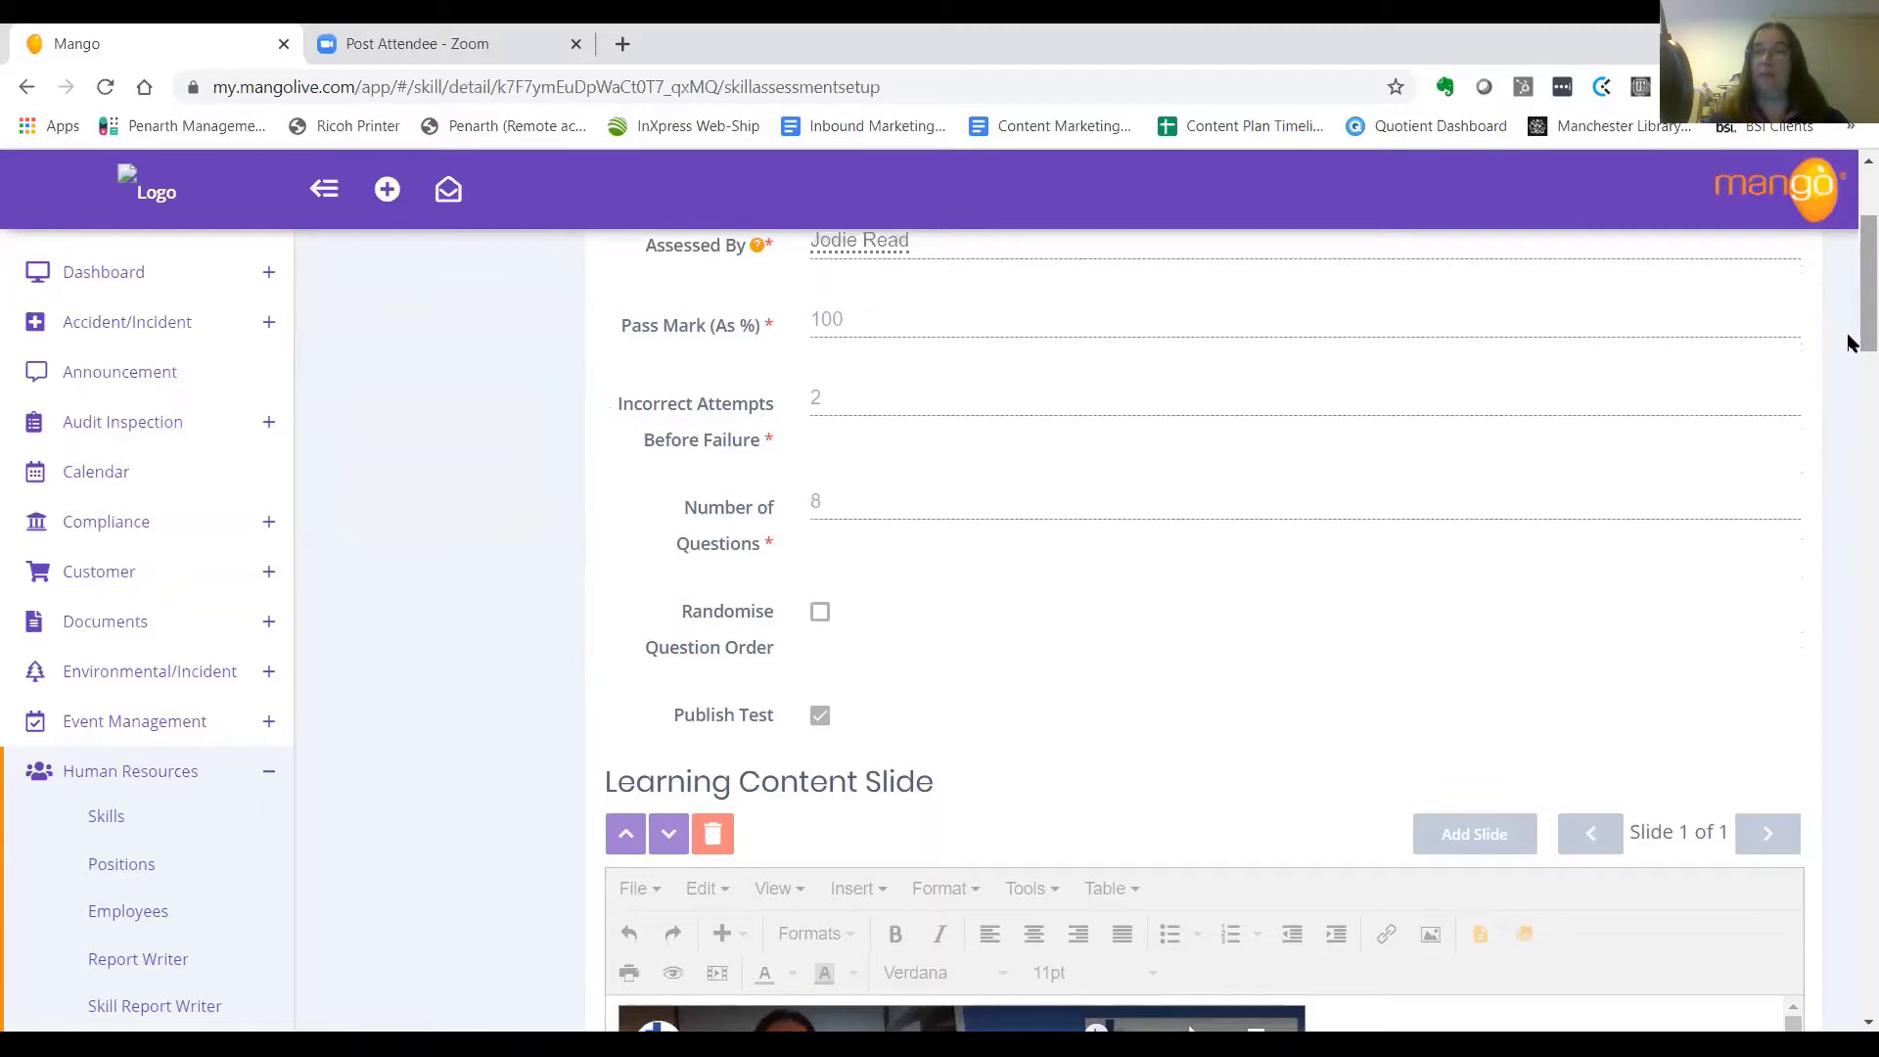
drag(1849, 342, 1849, 426)
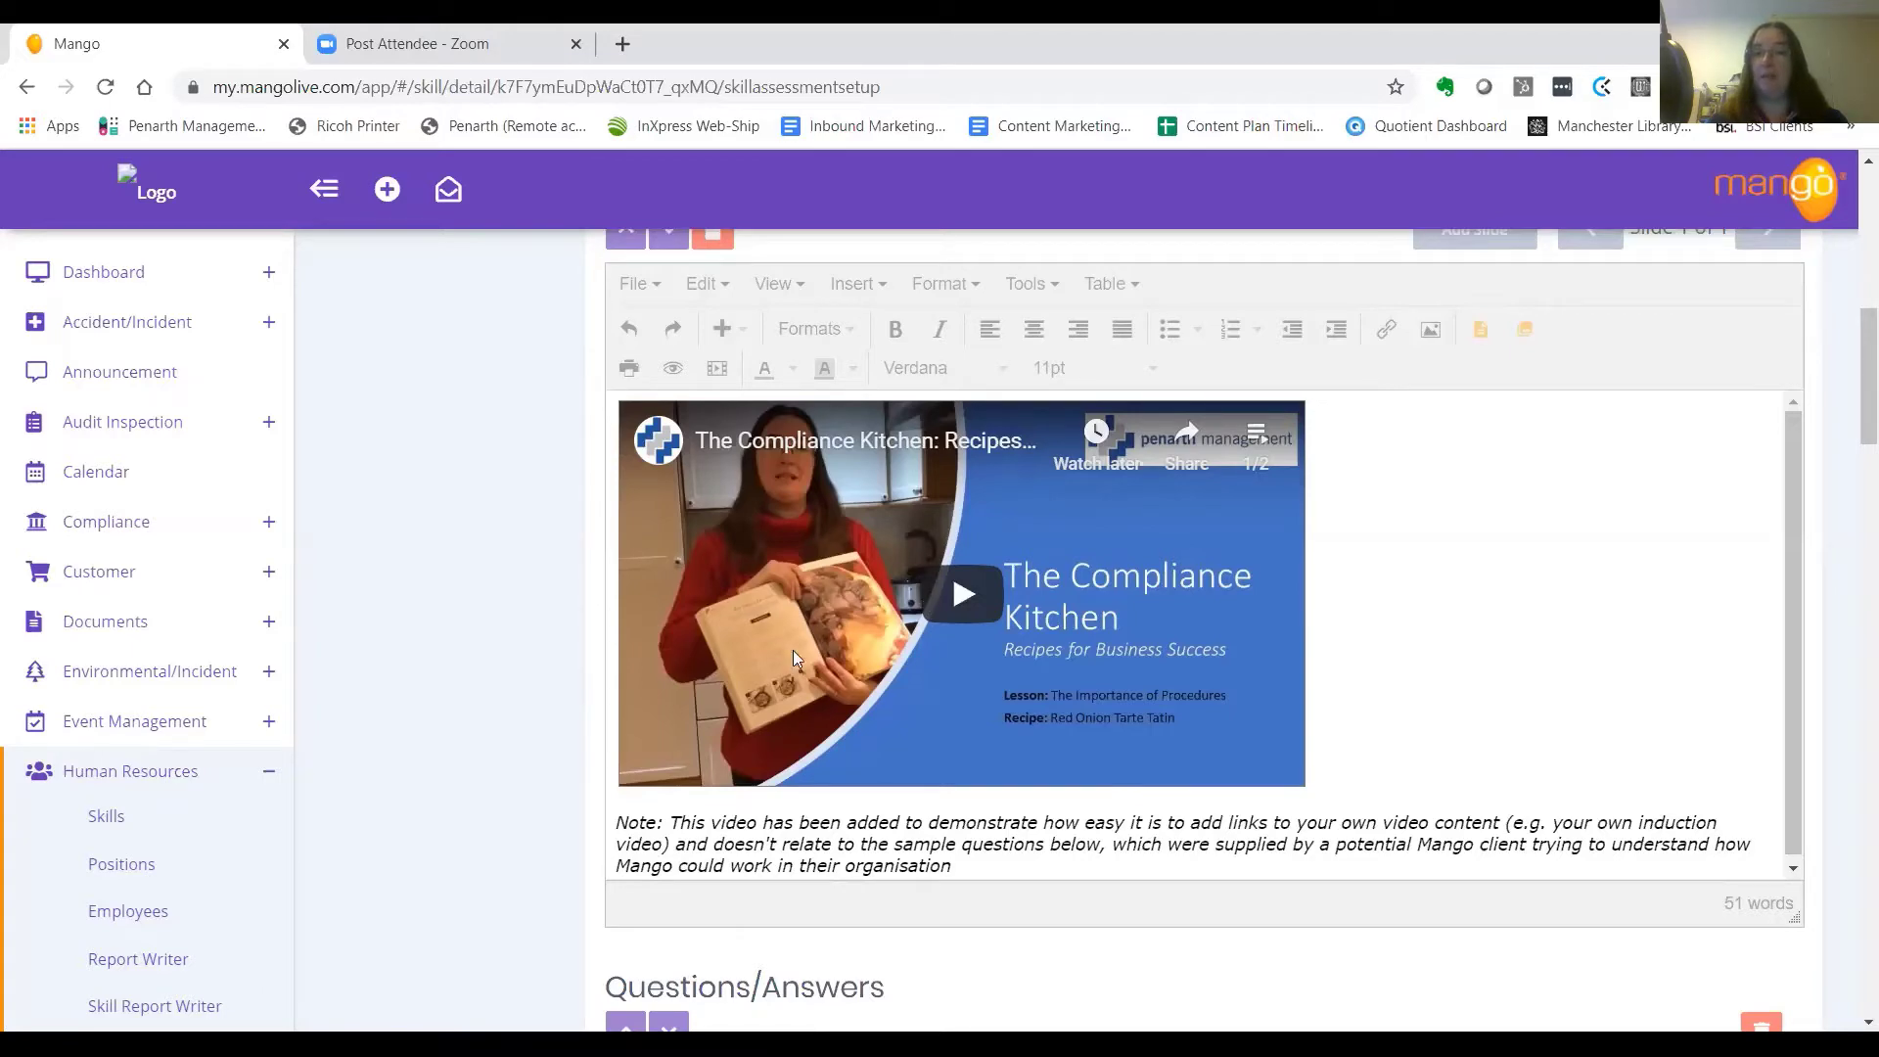
drag(1850, 384, 1848, 492)
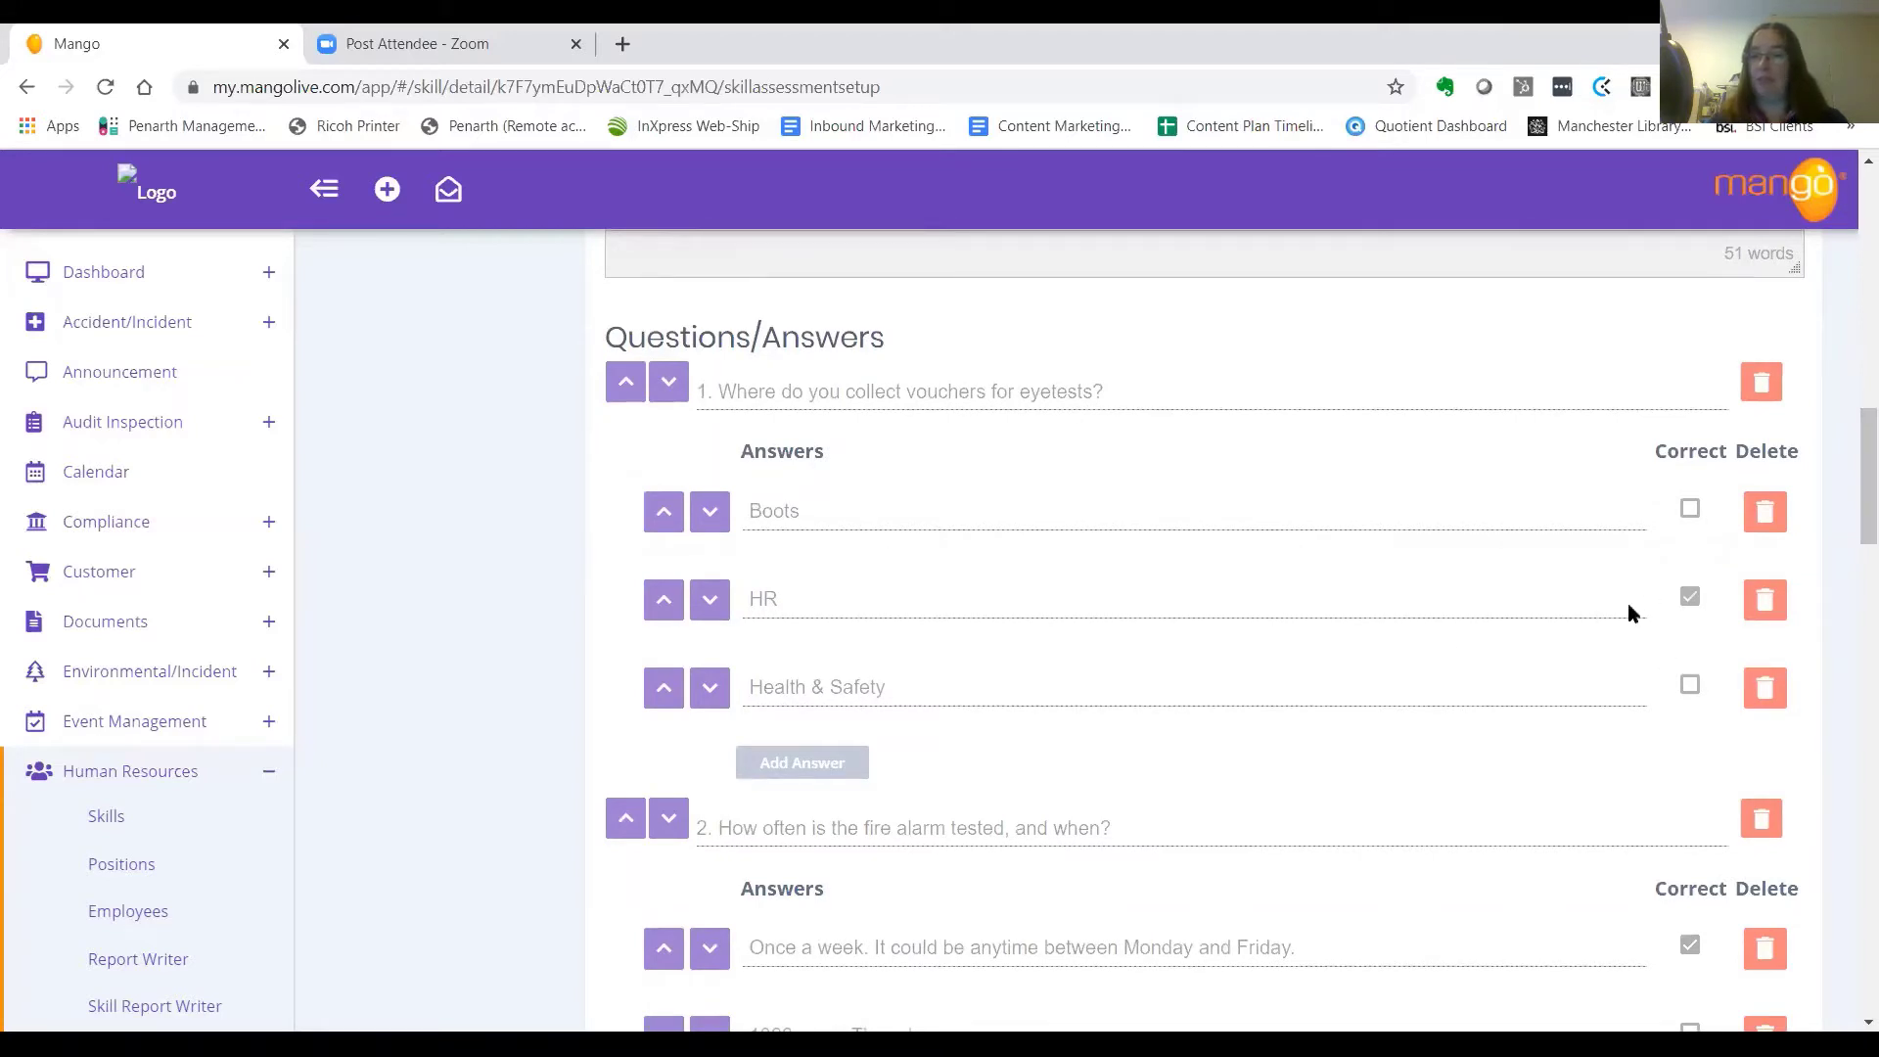
drag(1852, 462, 1850, 599)
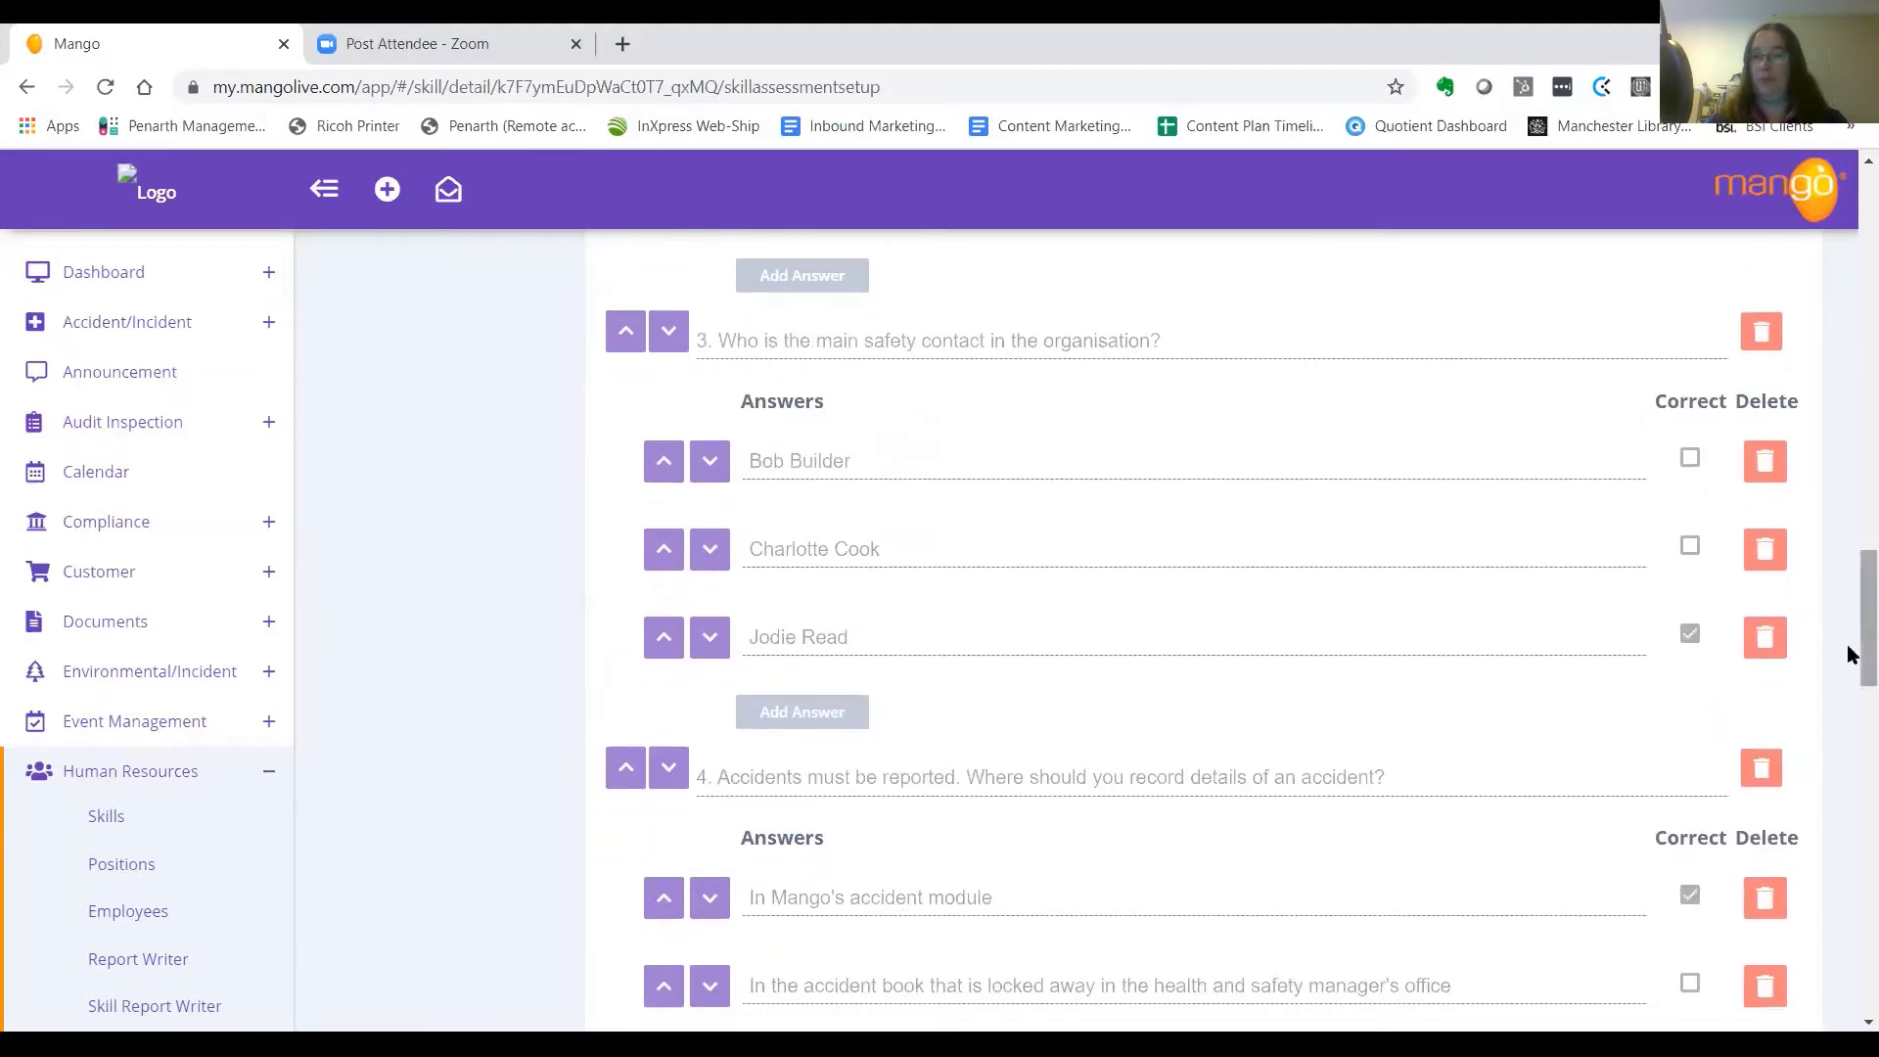
drag(1849, 652, 1849, 188)
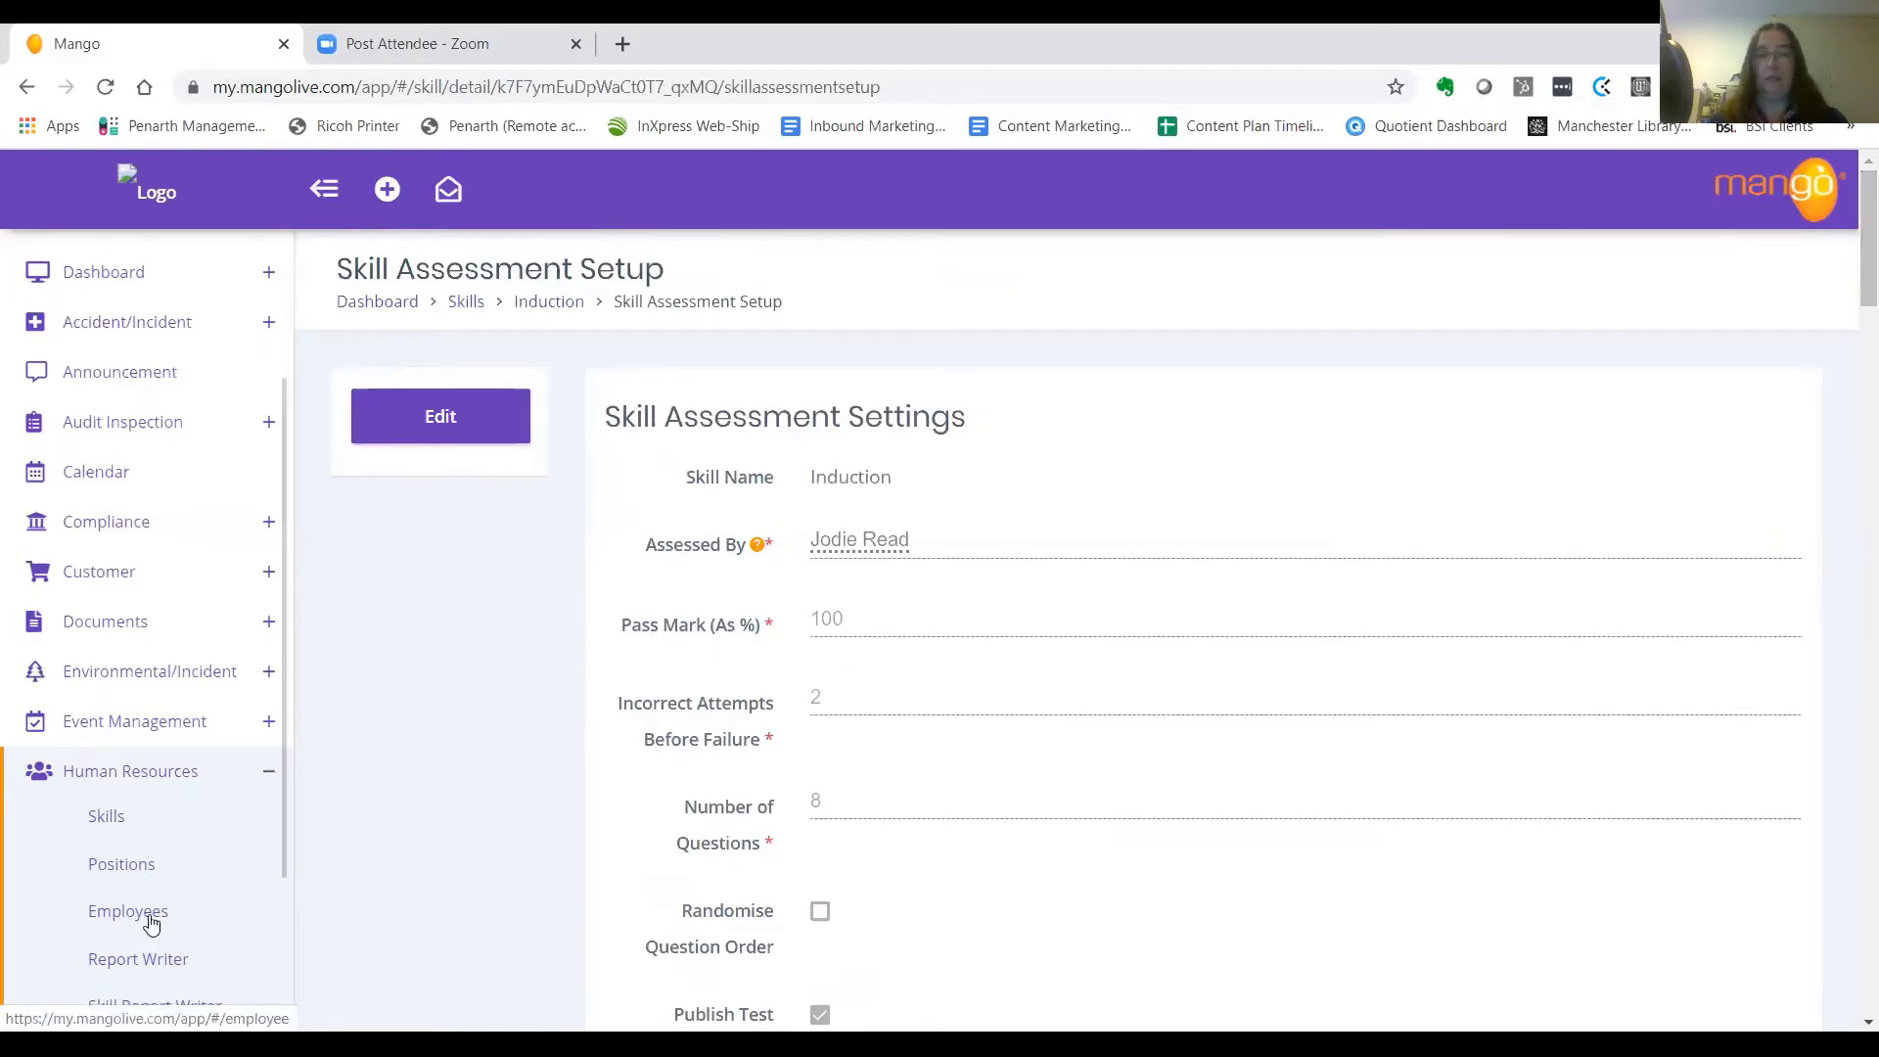
Start a new employee record and enter the employee's first and last name
click(144, 925)
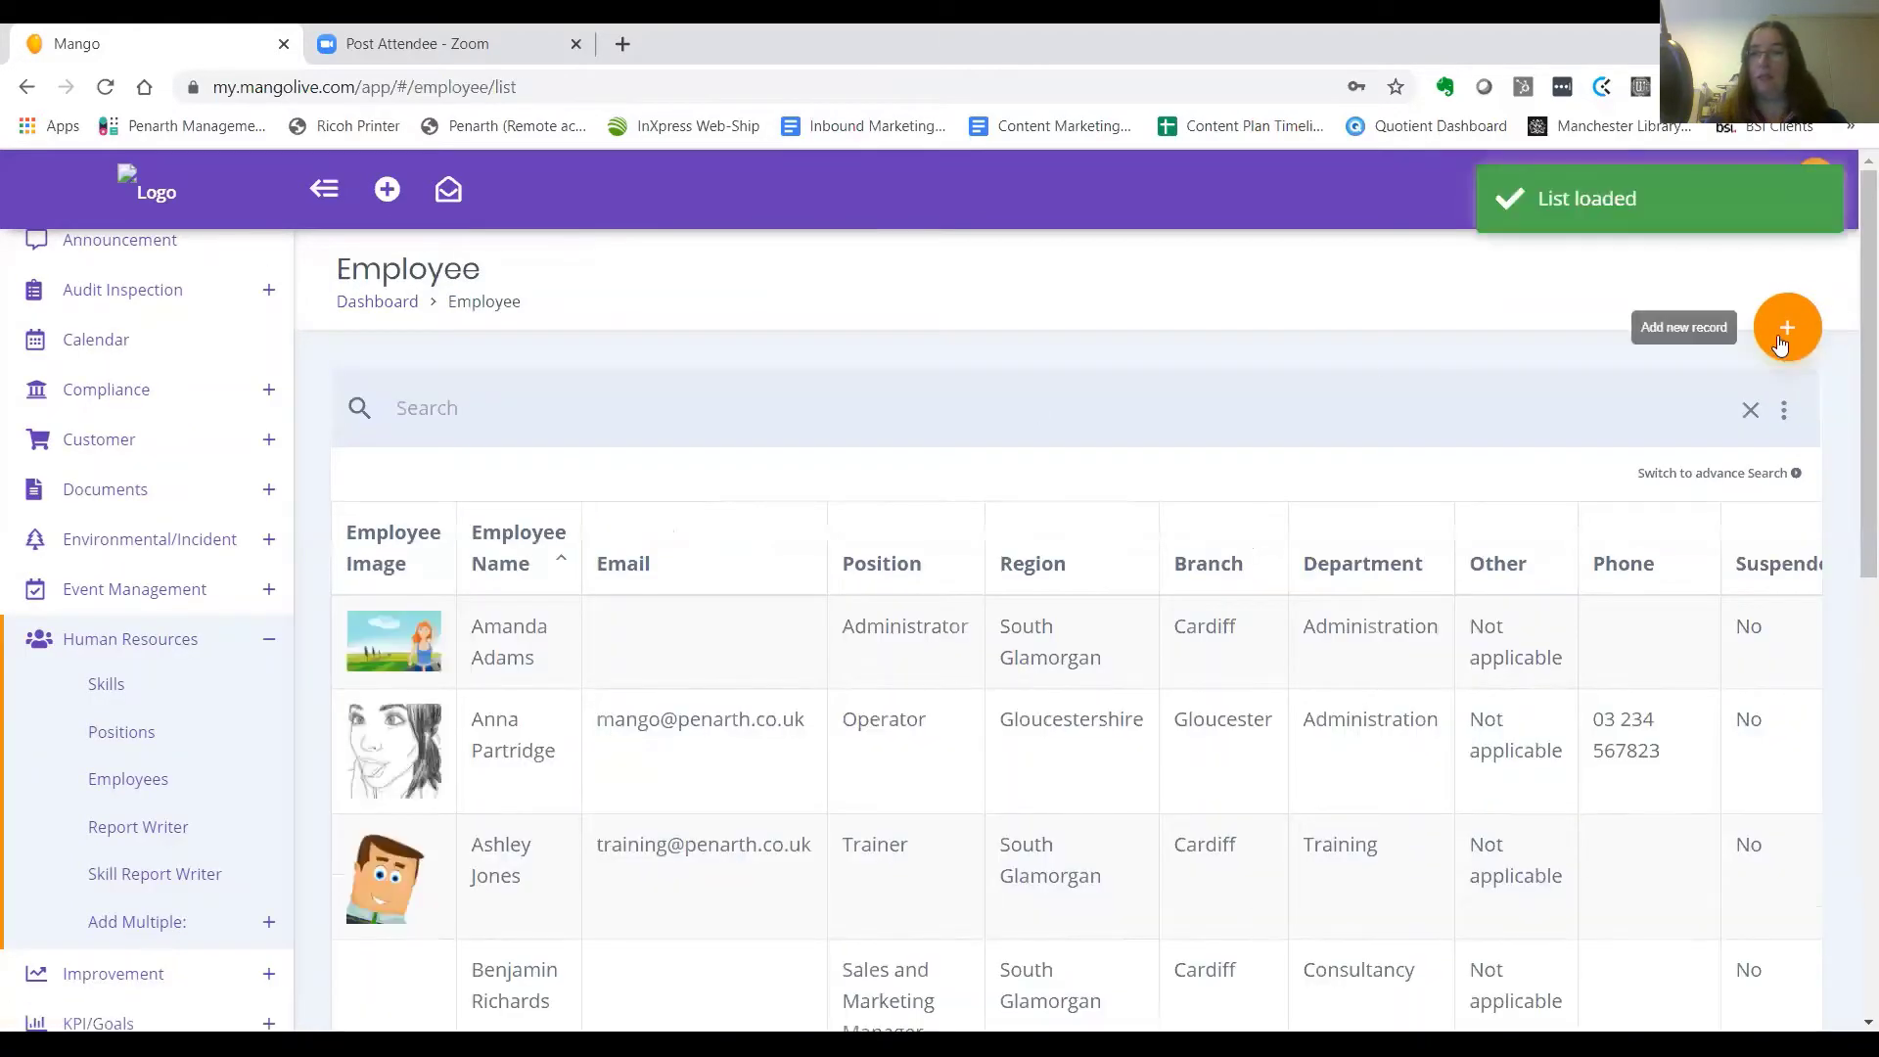
click(1783, 332)
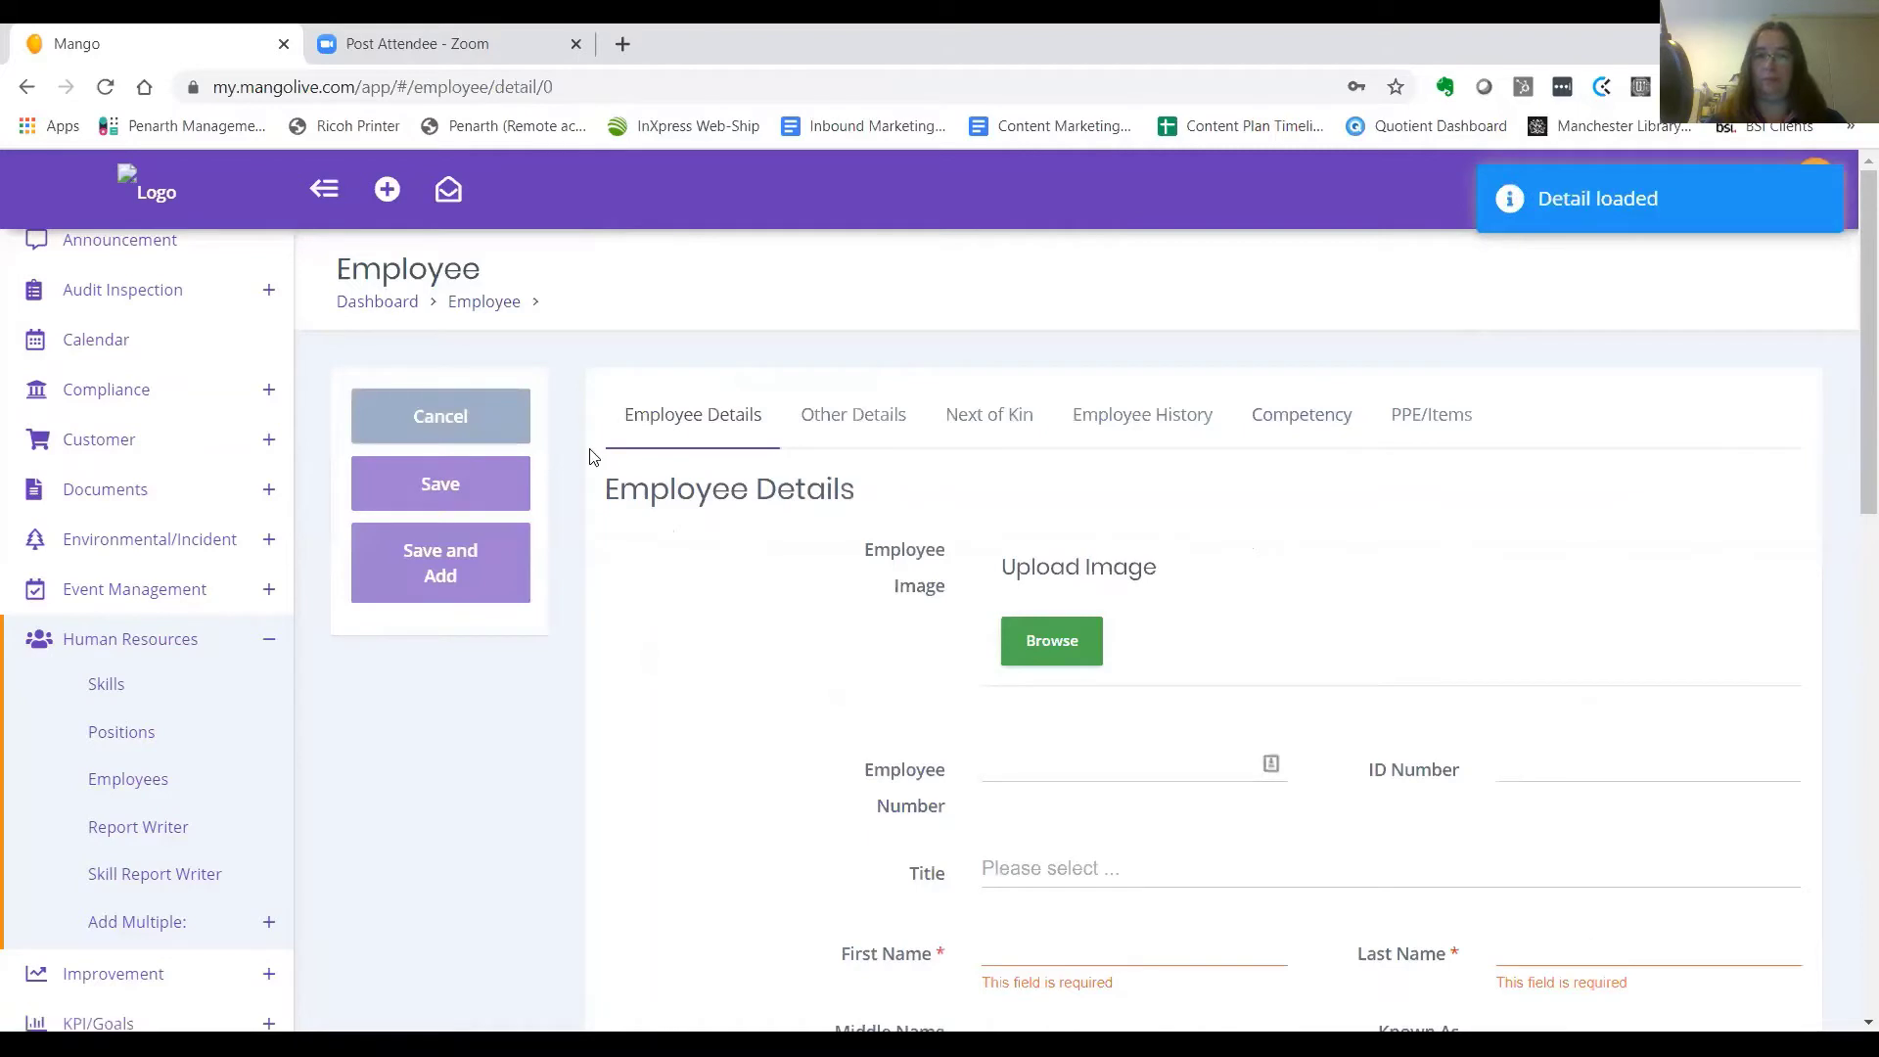
scroll(966, 724, down, 4)
click(1231, 548)
text(Harry)
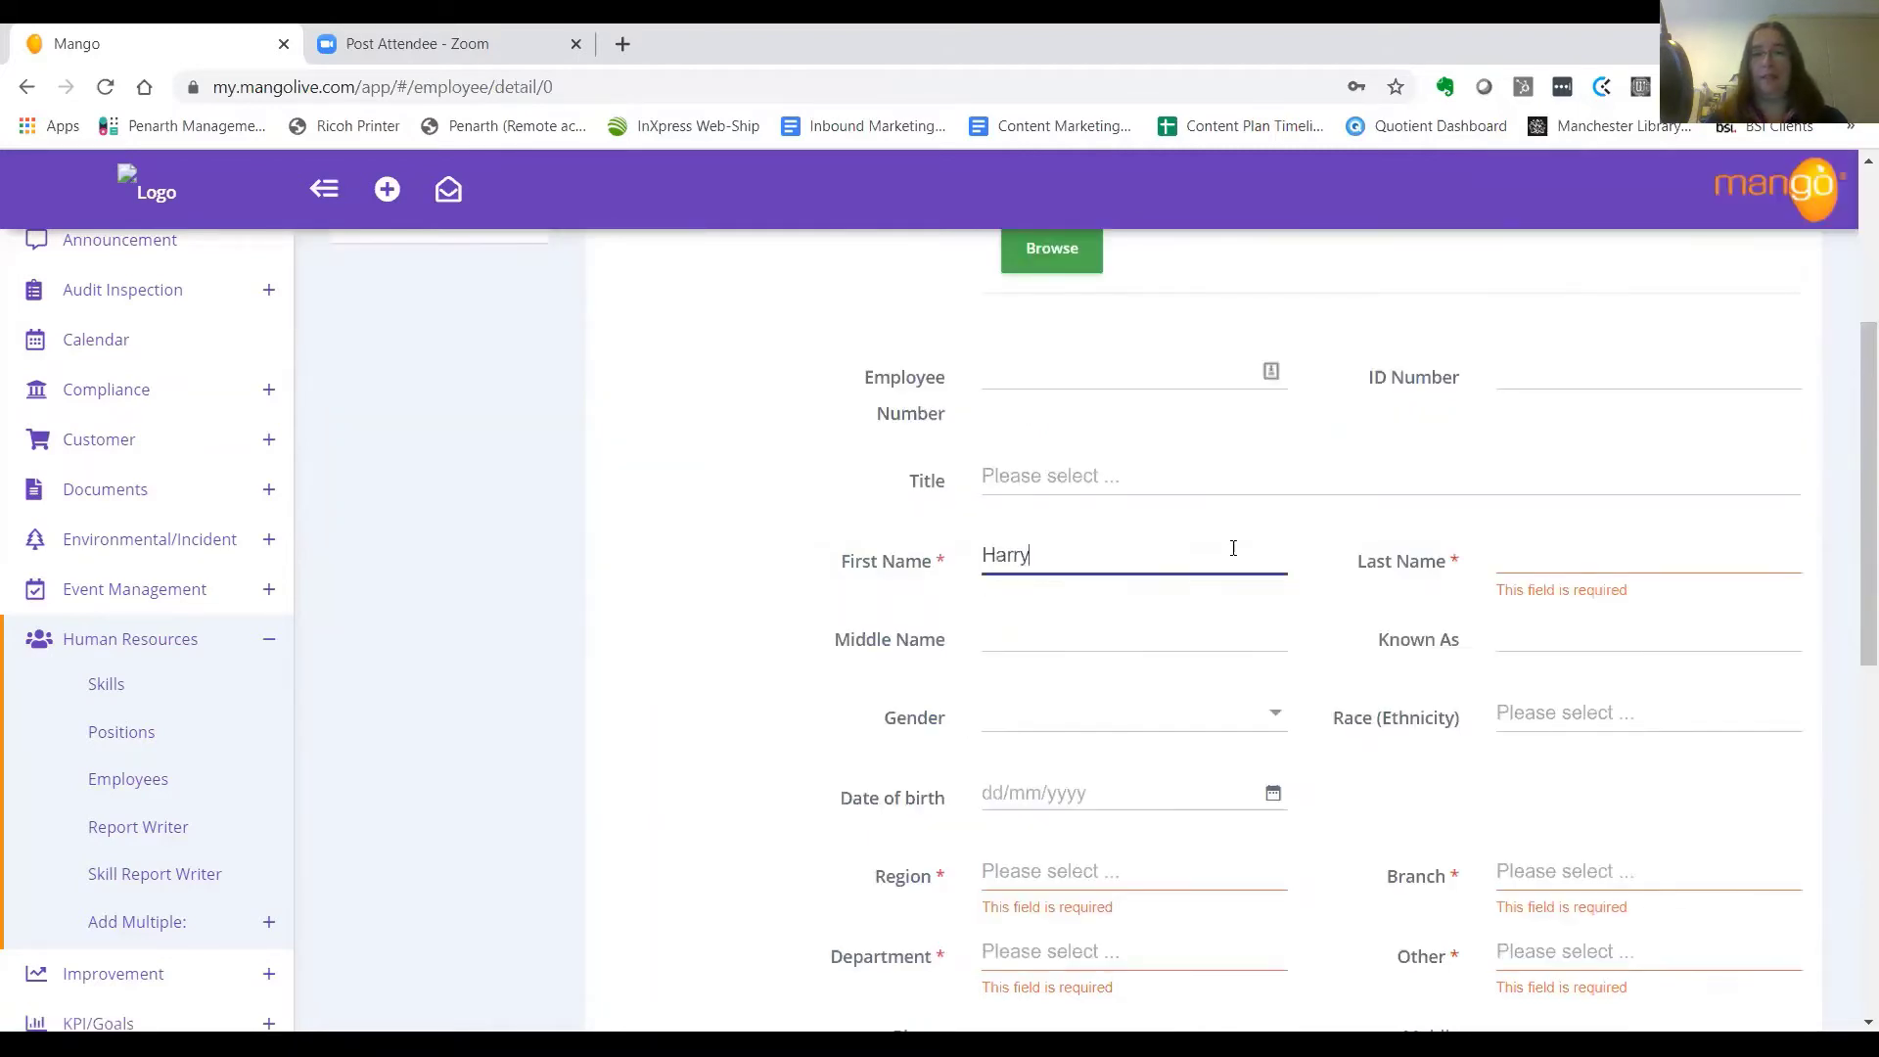
key(Tab)
text(Po)
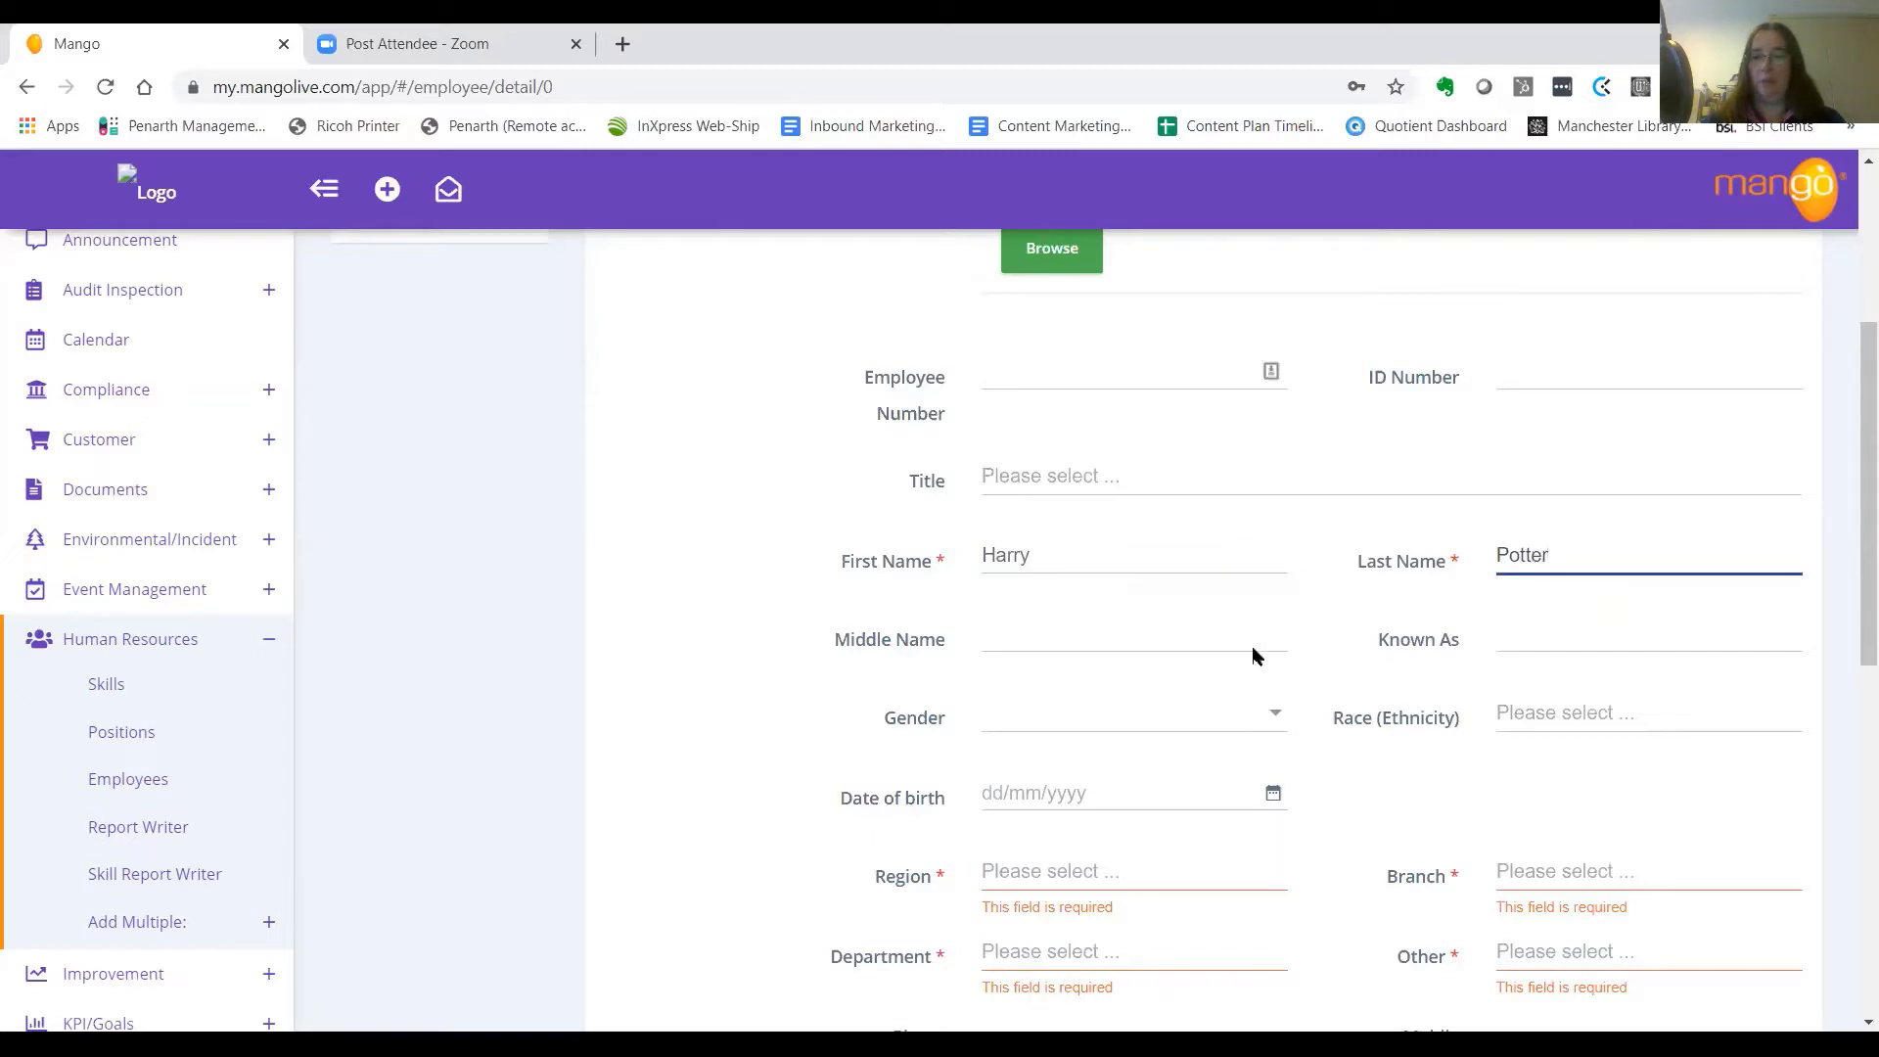
Choose the employee's region, Gloucestershire, from the region picker
click(1187, 878)
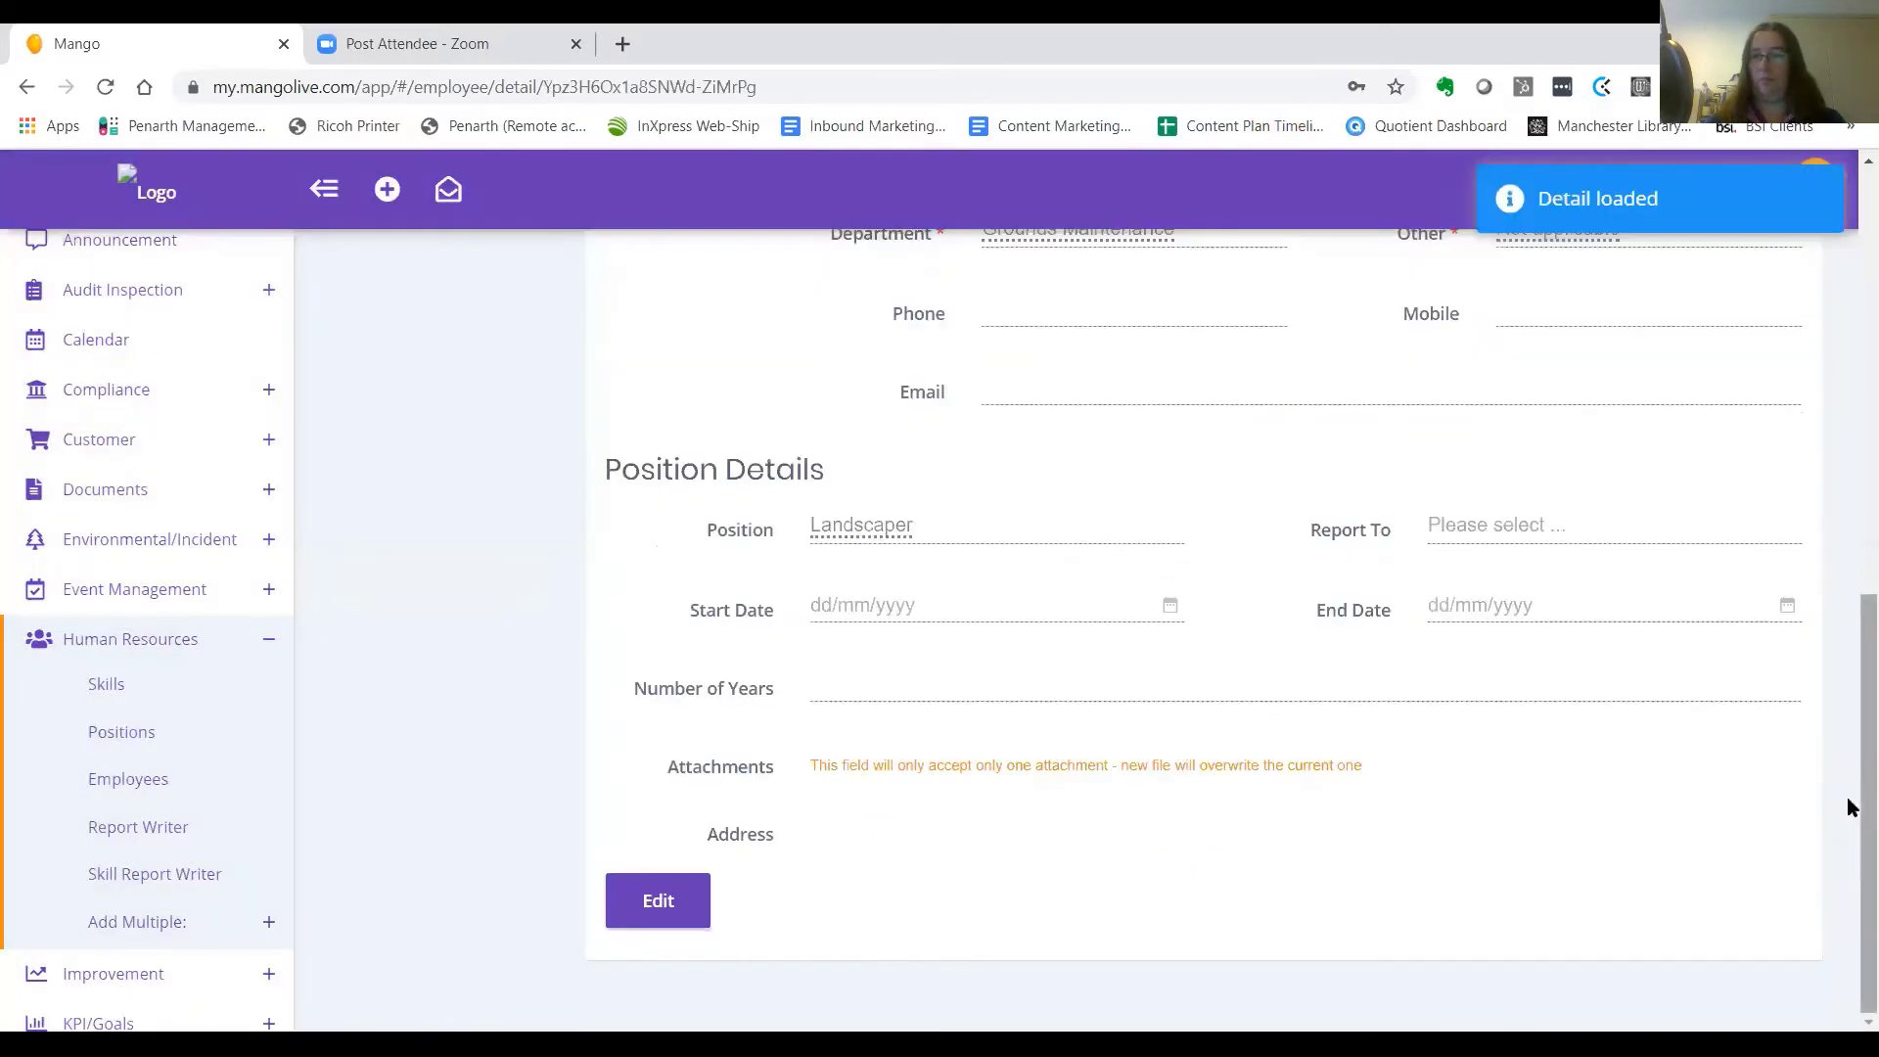
drag(1845, 796, 1852, 749)
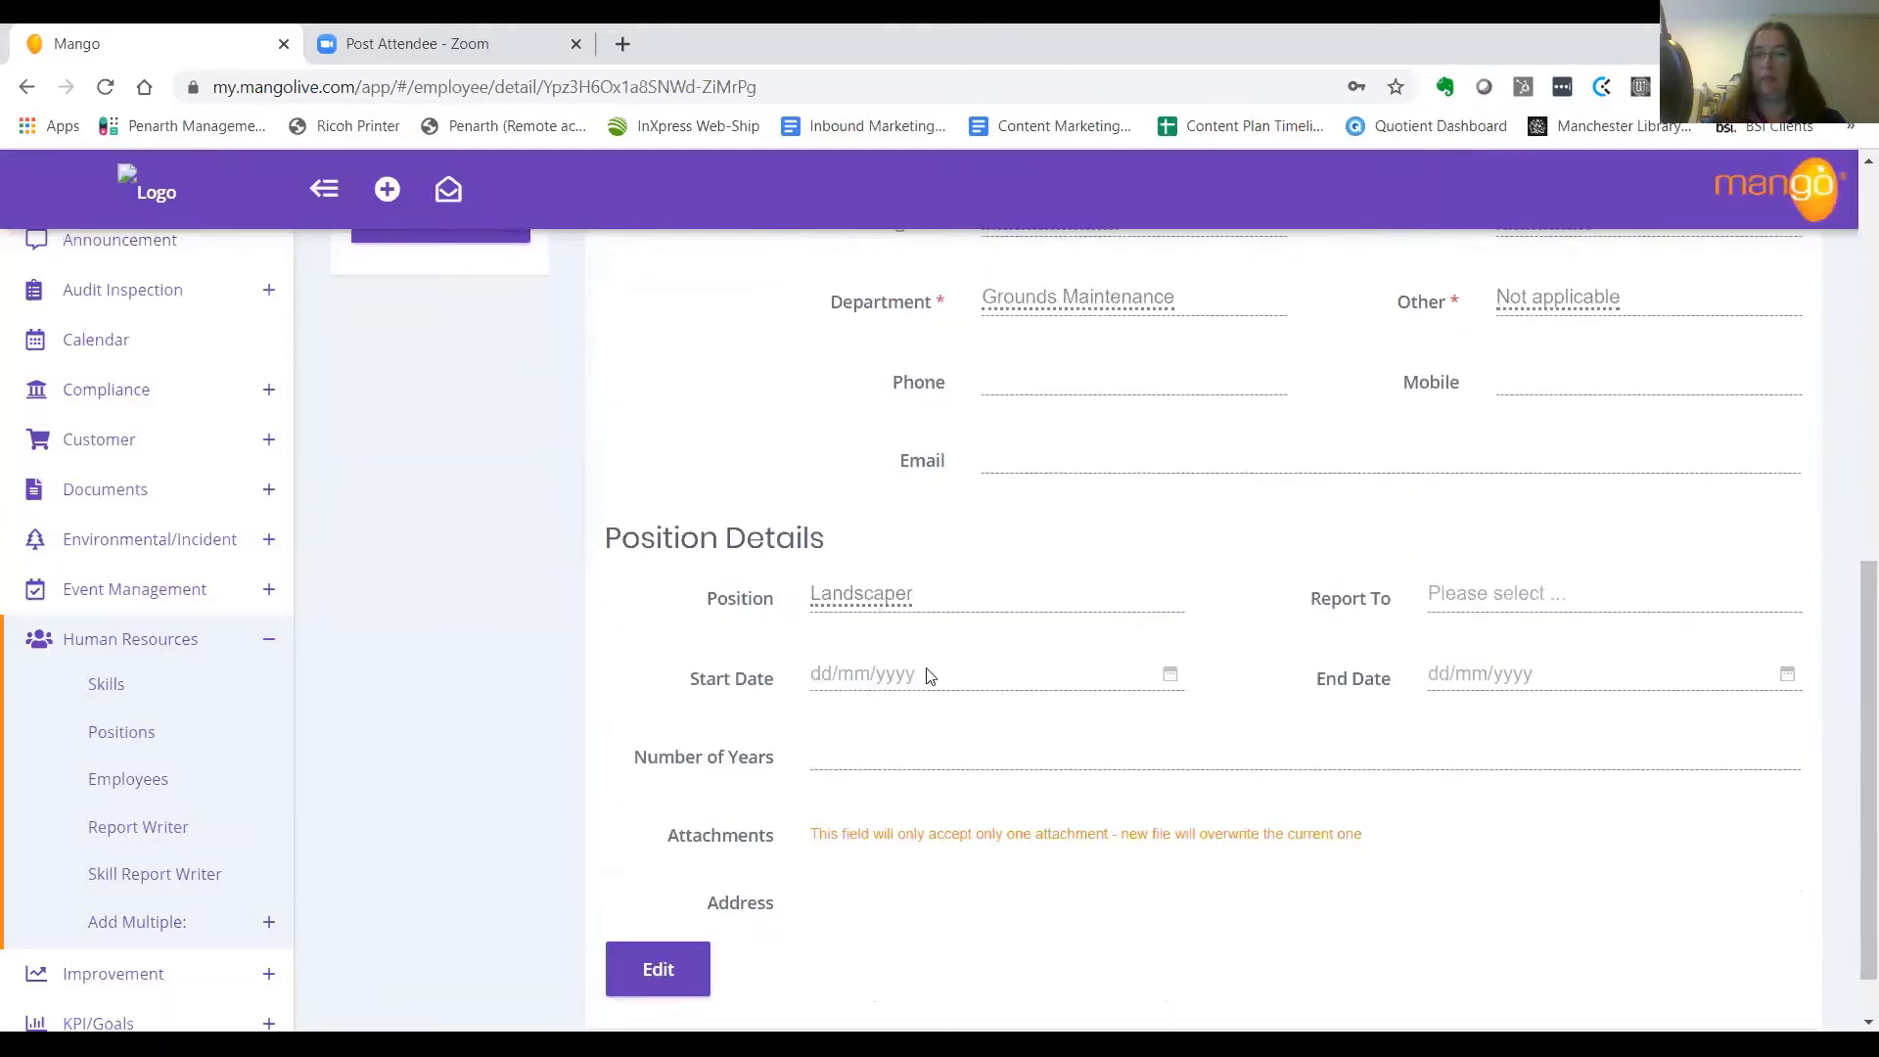
drag(1848, 740, 1846, 443)
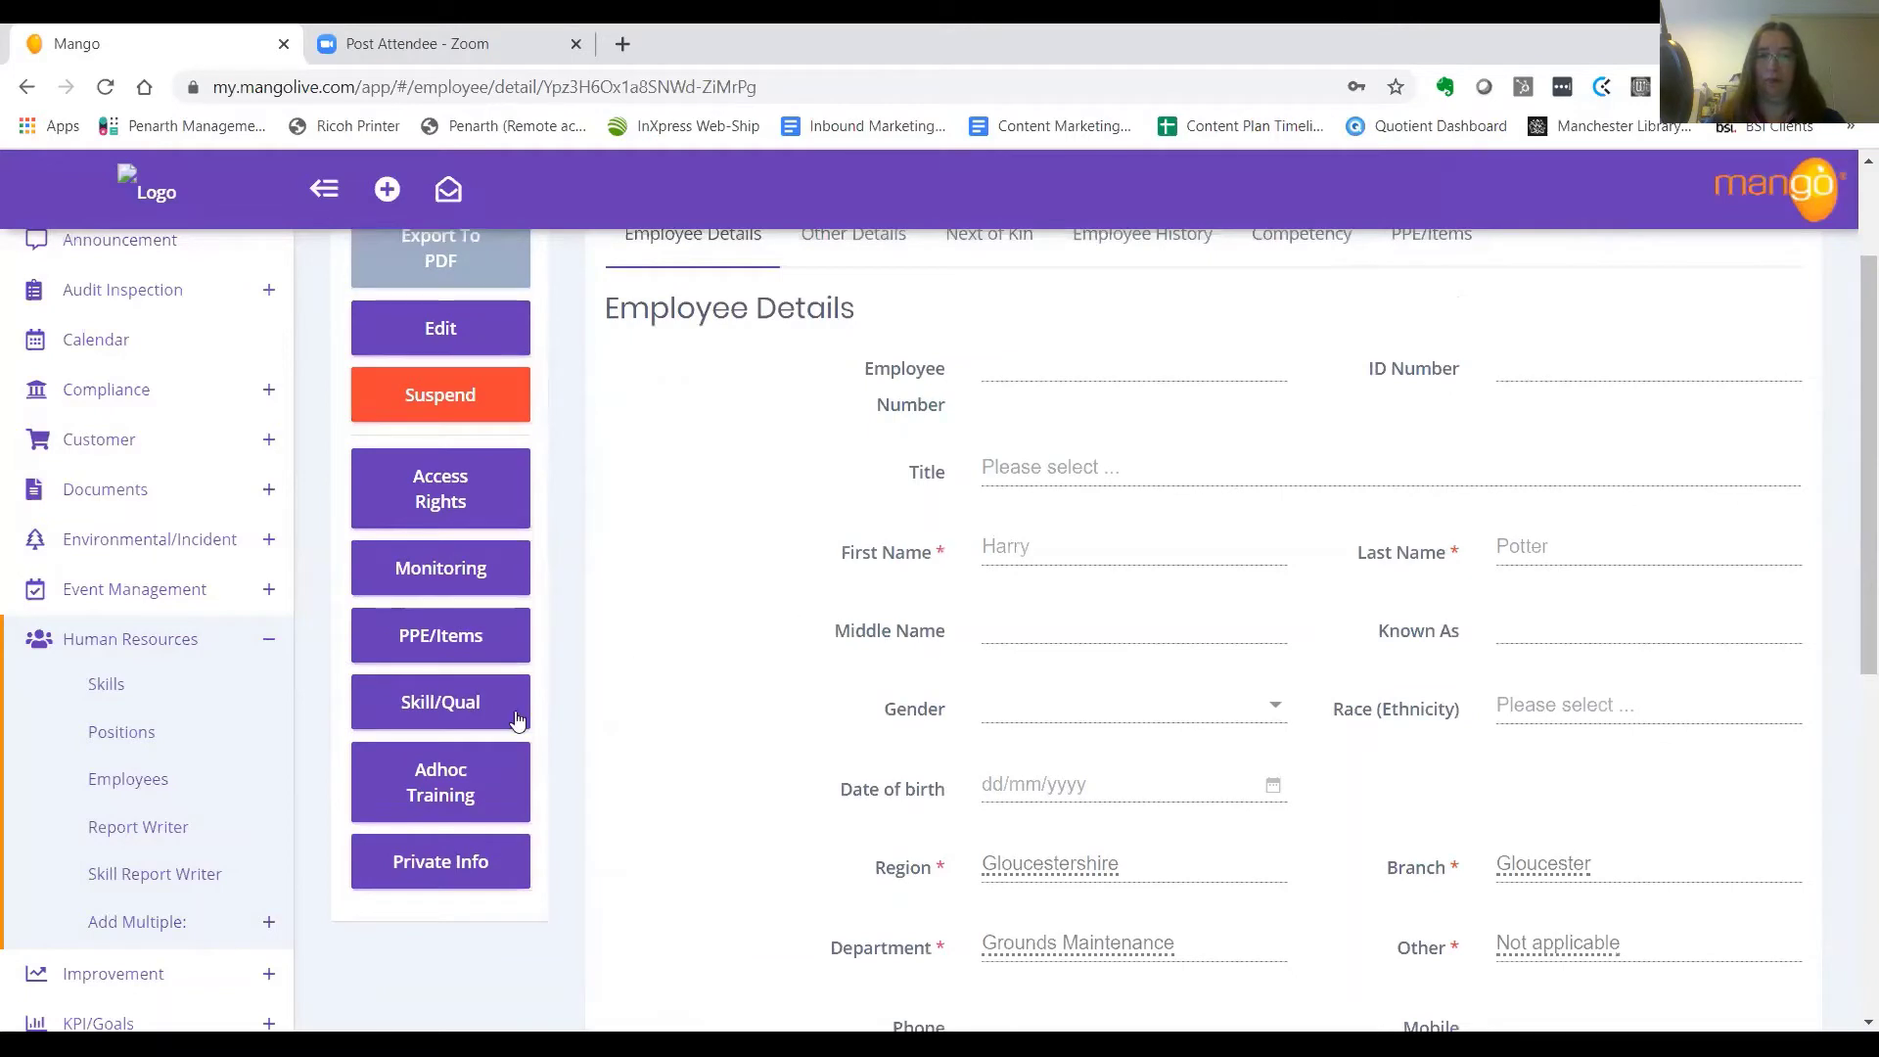
Open the employee's Skill/Qual page and expand the Unskilled Induction row's training details
click(429, 702)
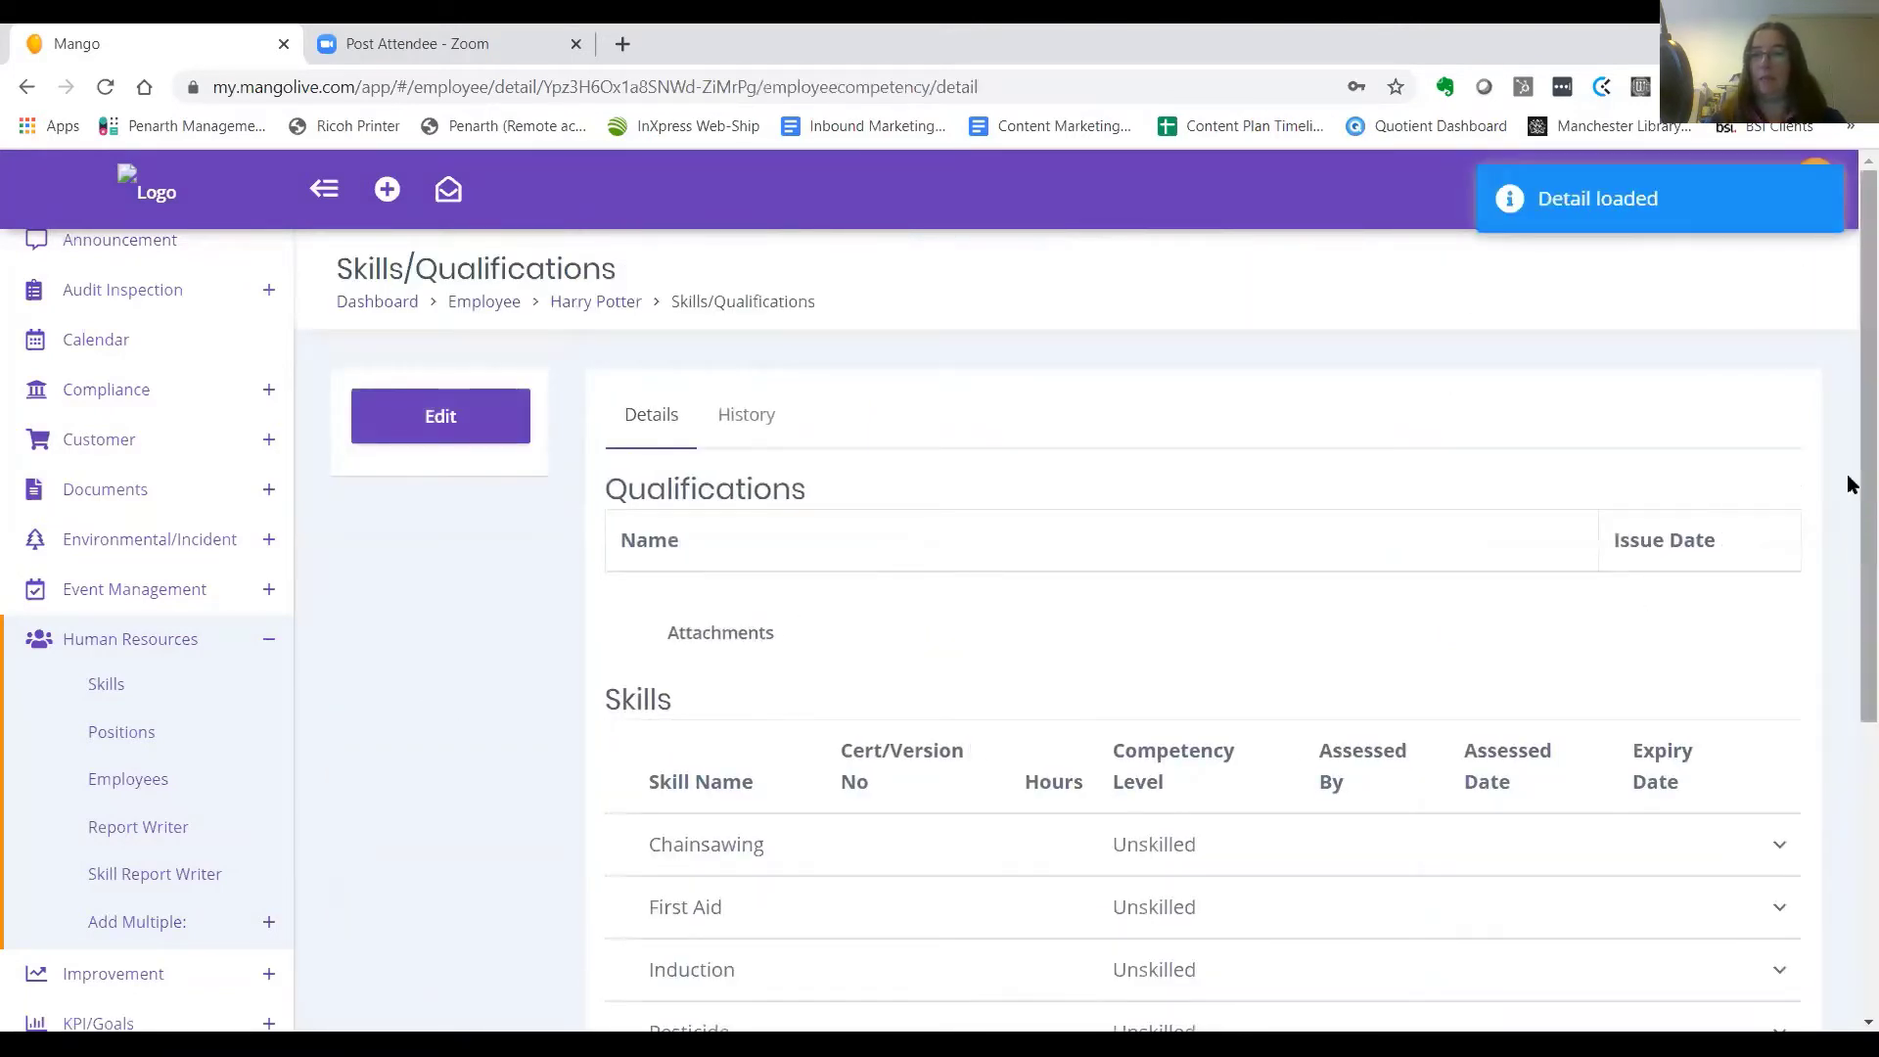
drag(1846, 483, 1849, 667)
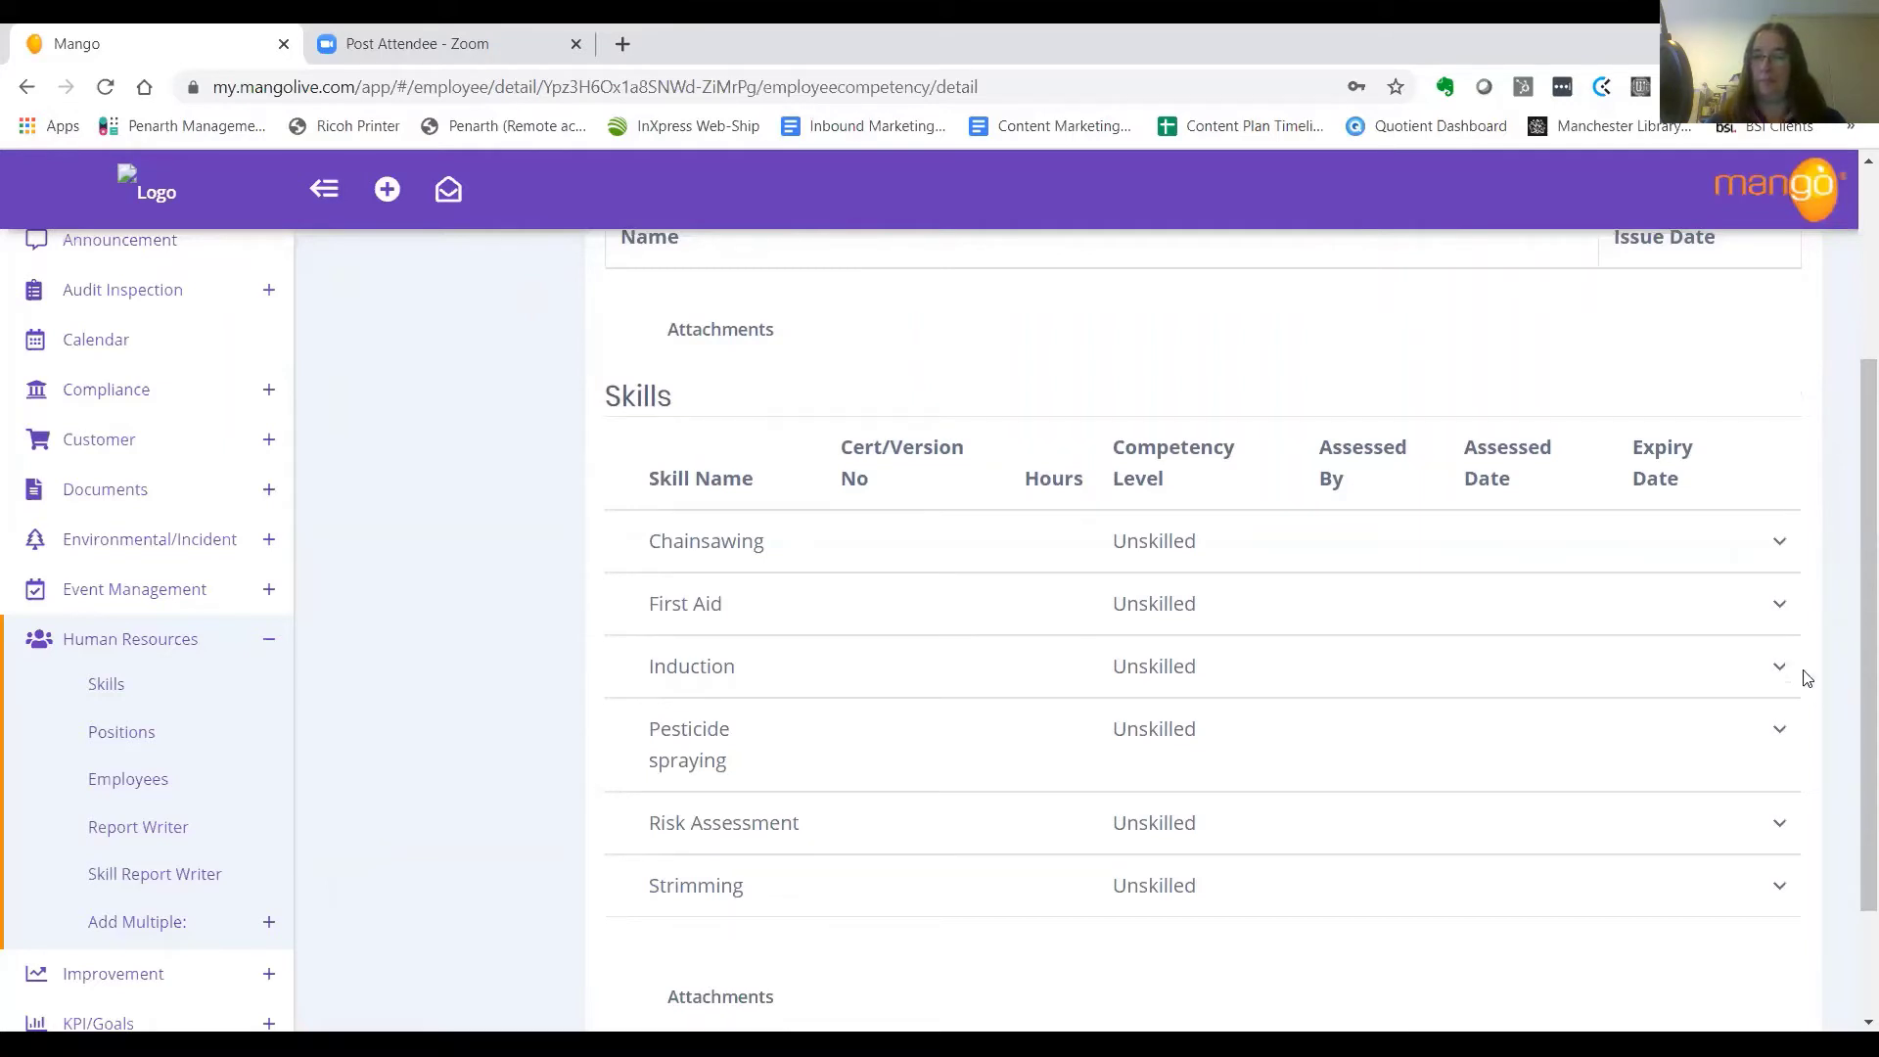
drag(1846, 673, 1846, 729)
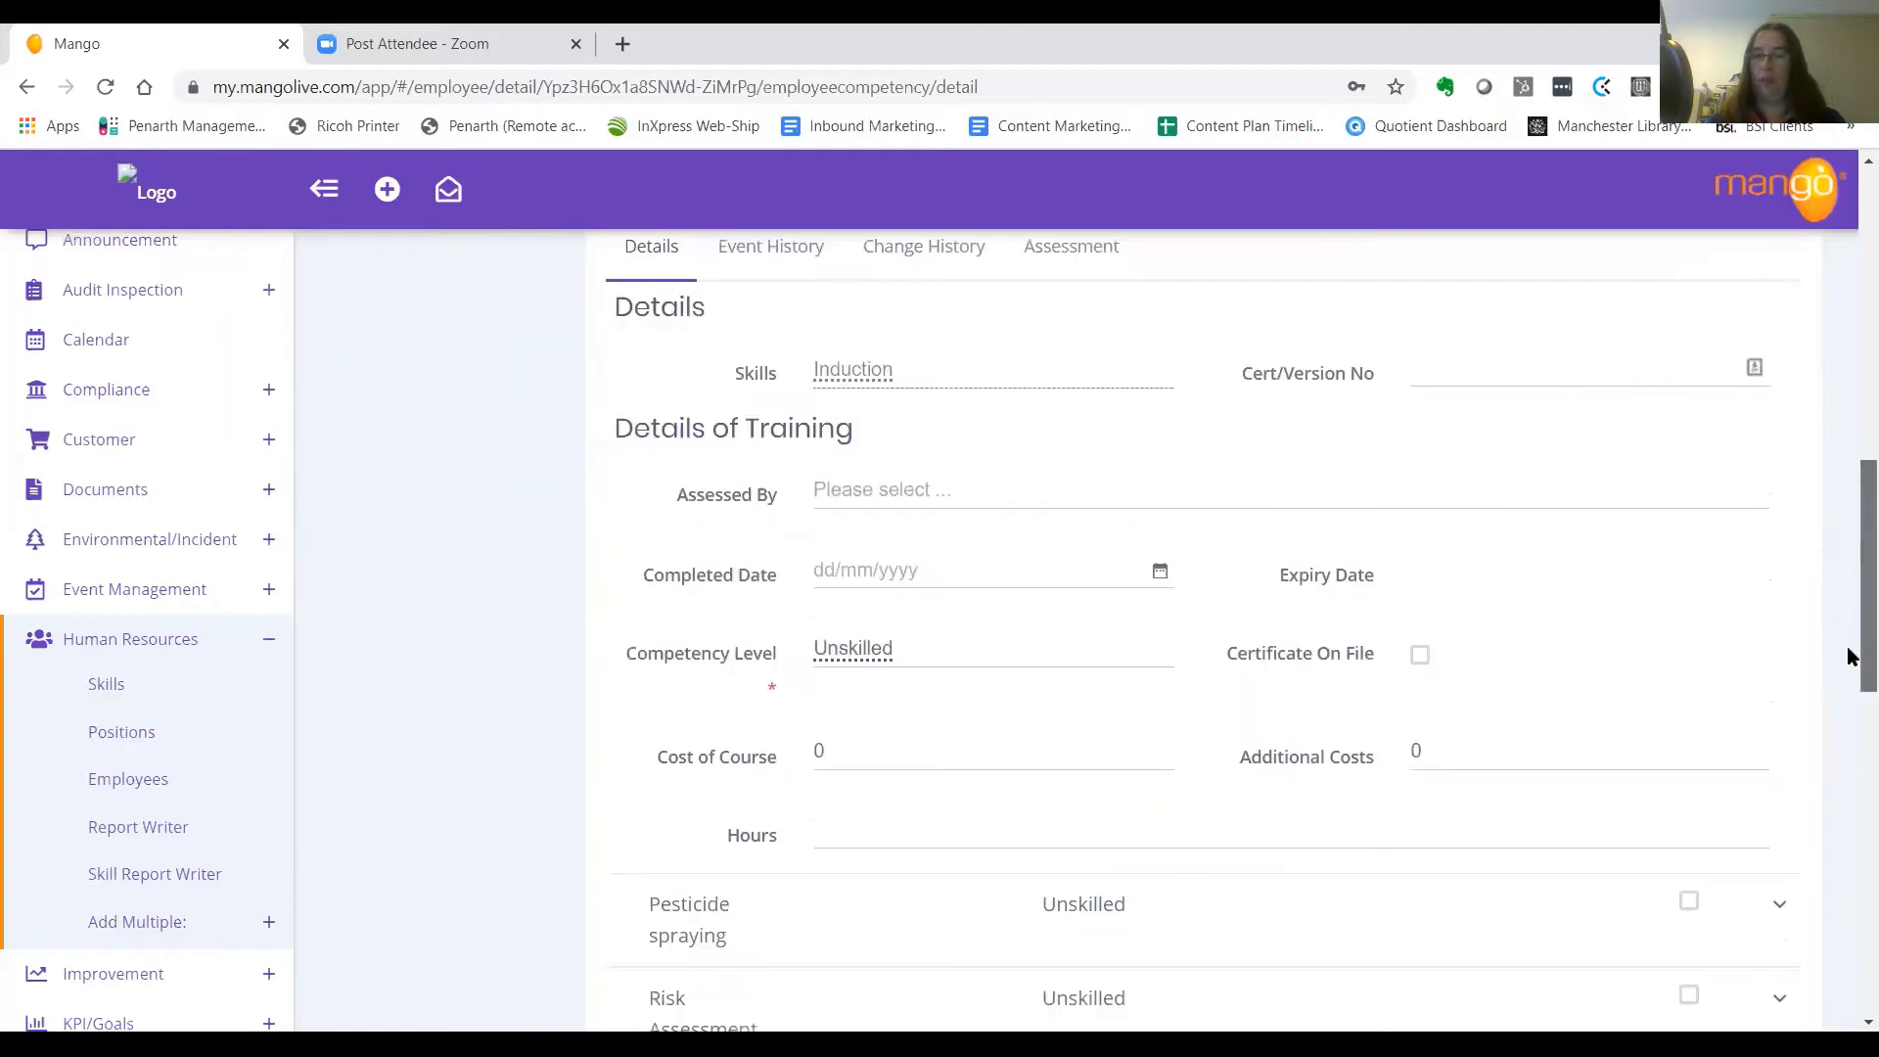
drag(1850, 655, 1849, 634)
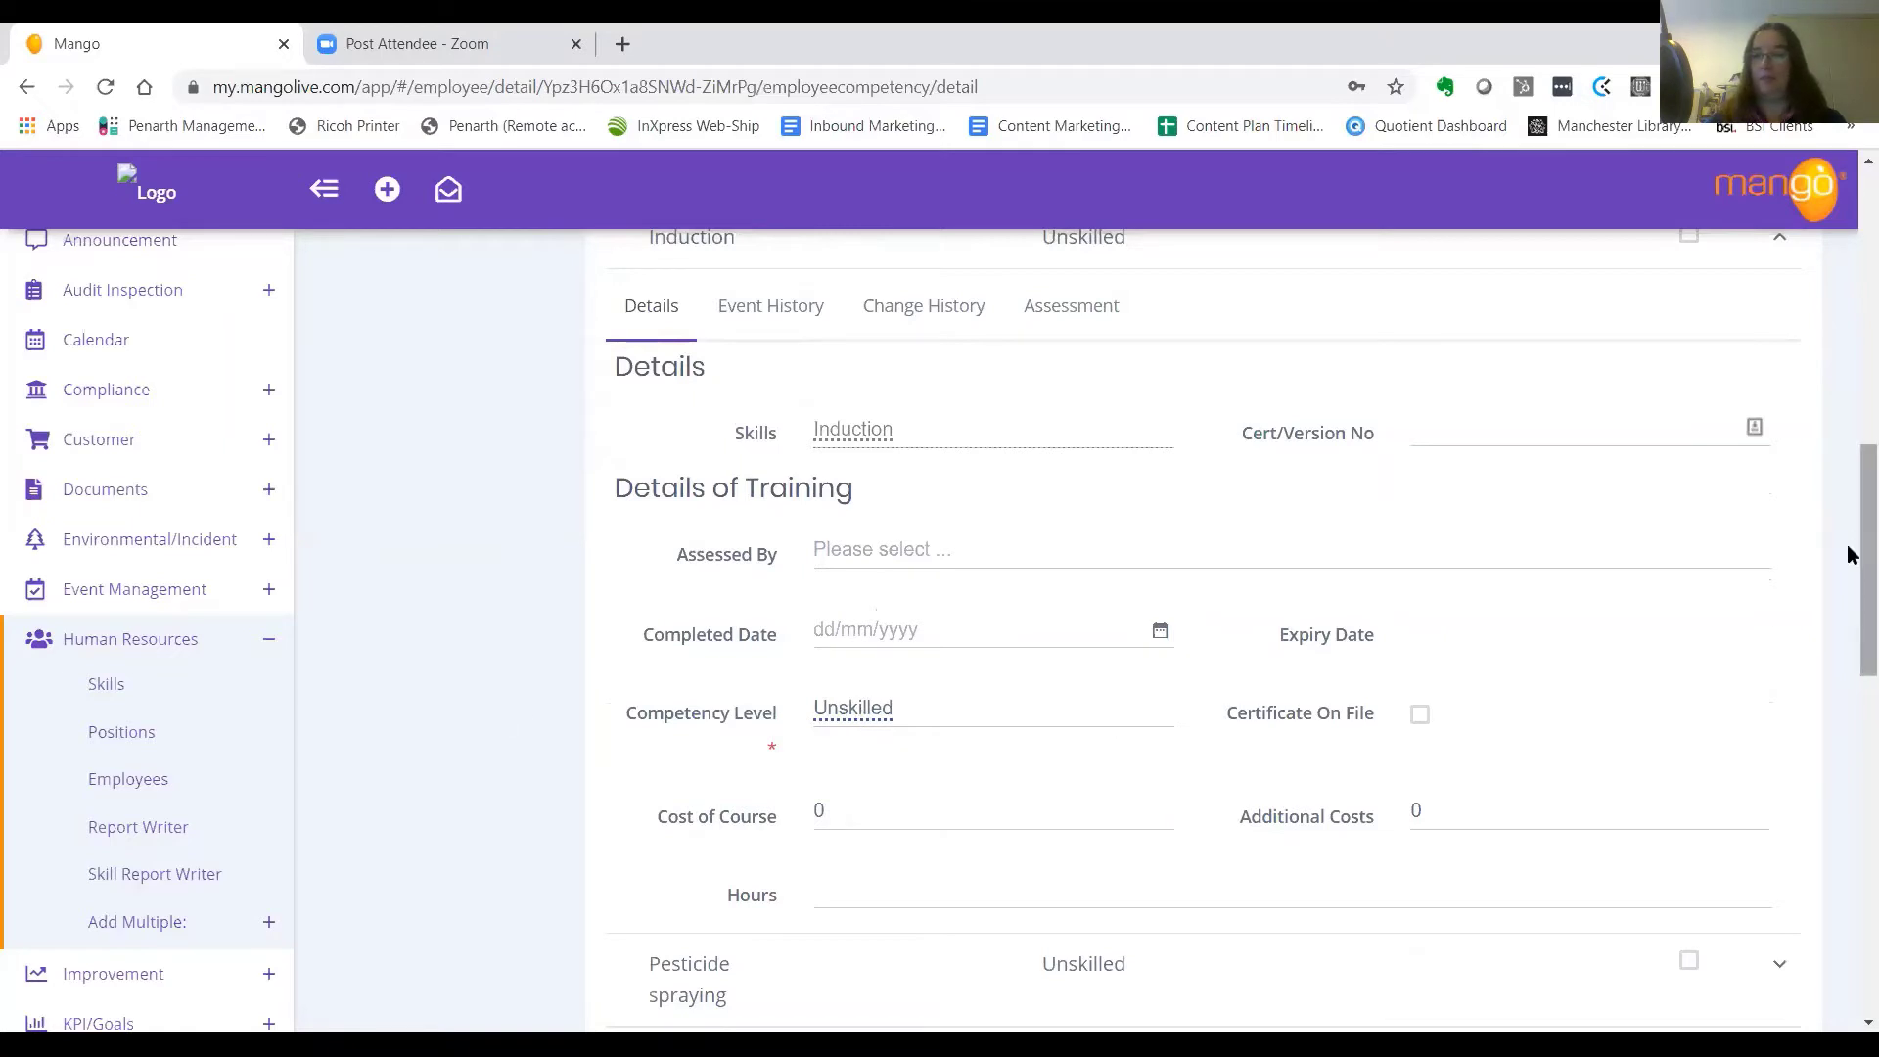
drag(1865, 548, 1849, 261)
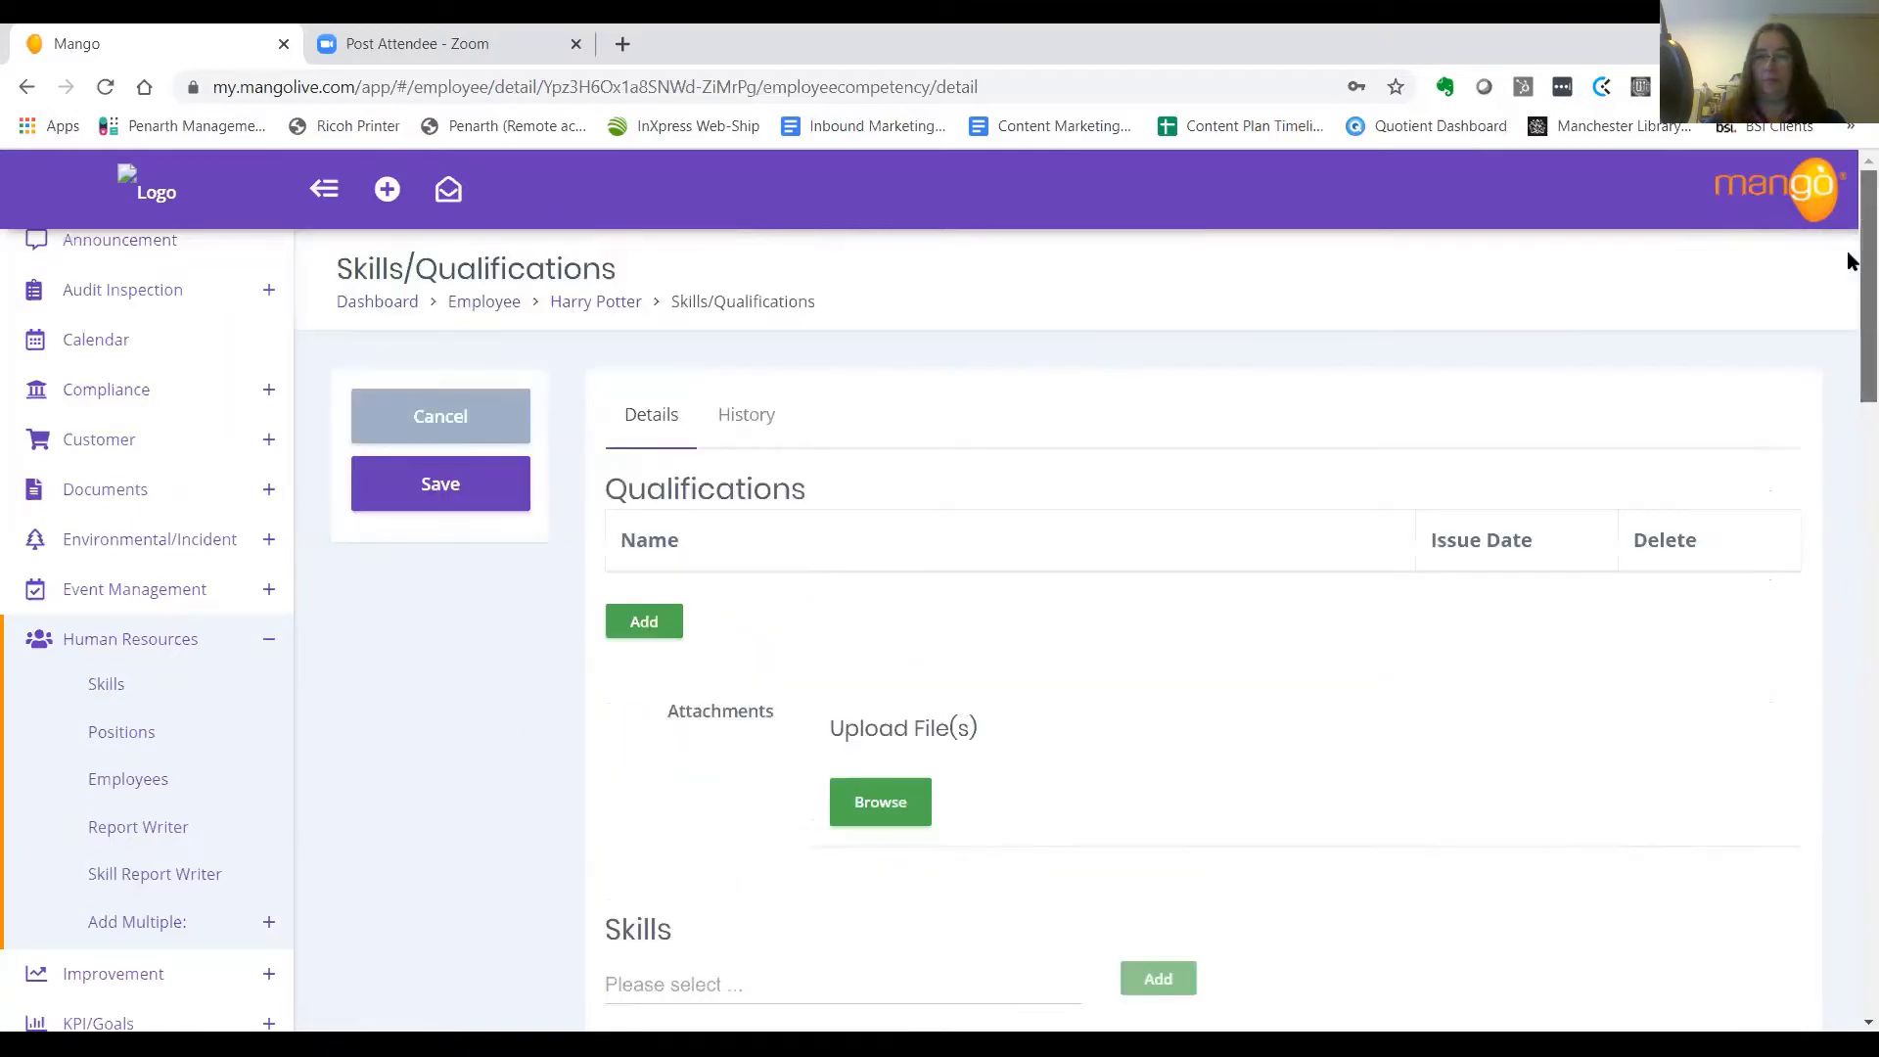
Edit the employee's Access Rights to enable login with a username and password
click(577, 310)
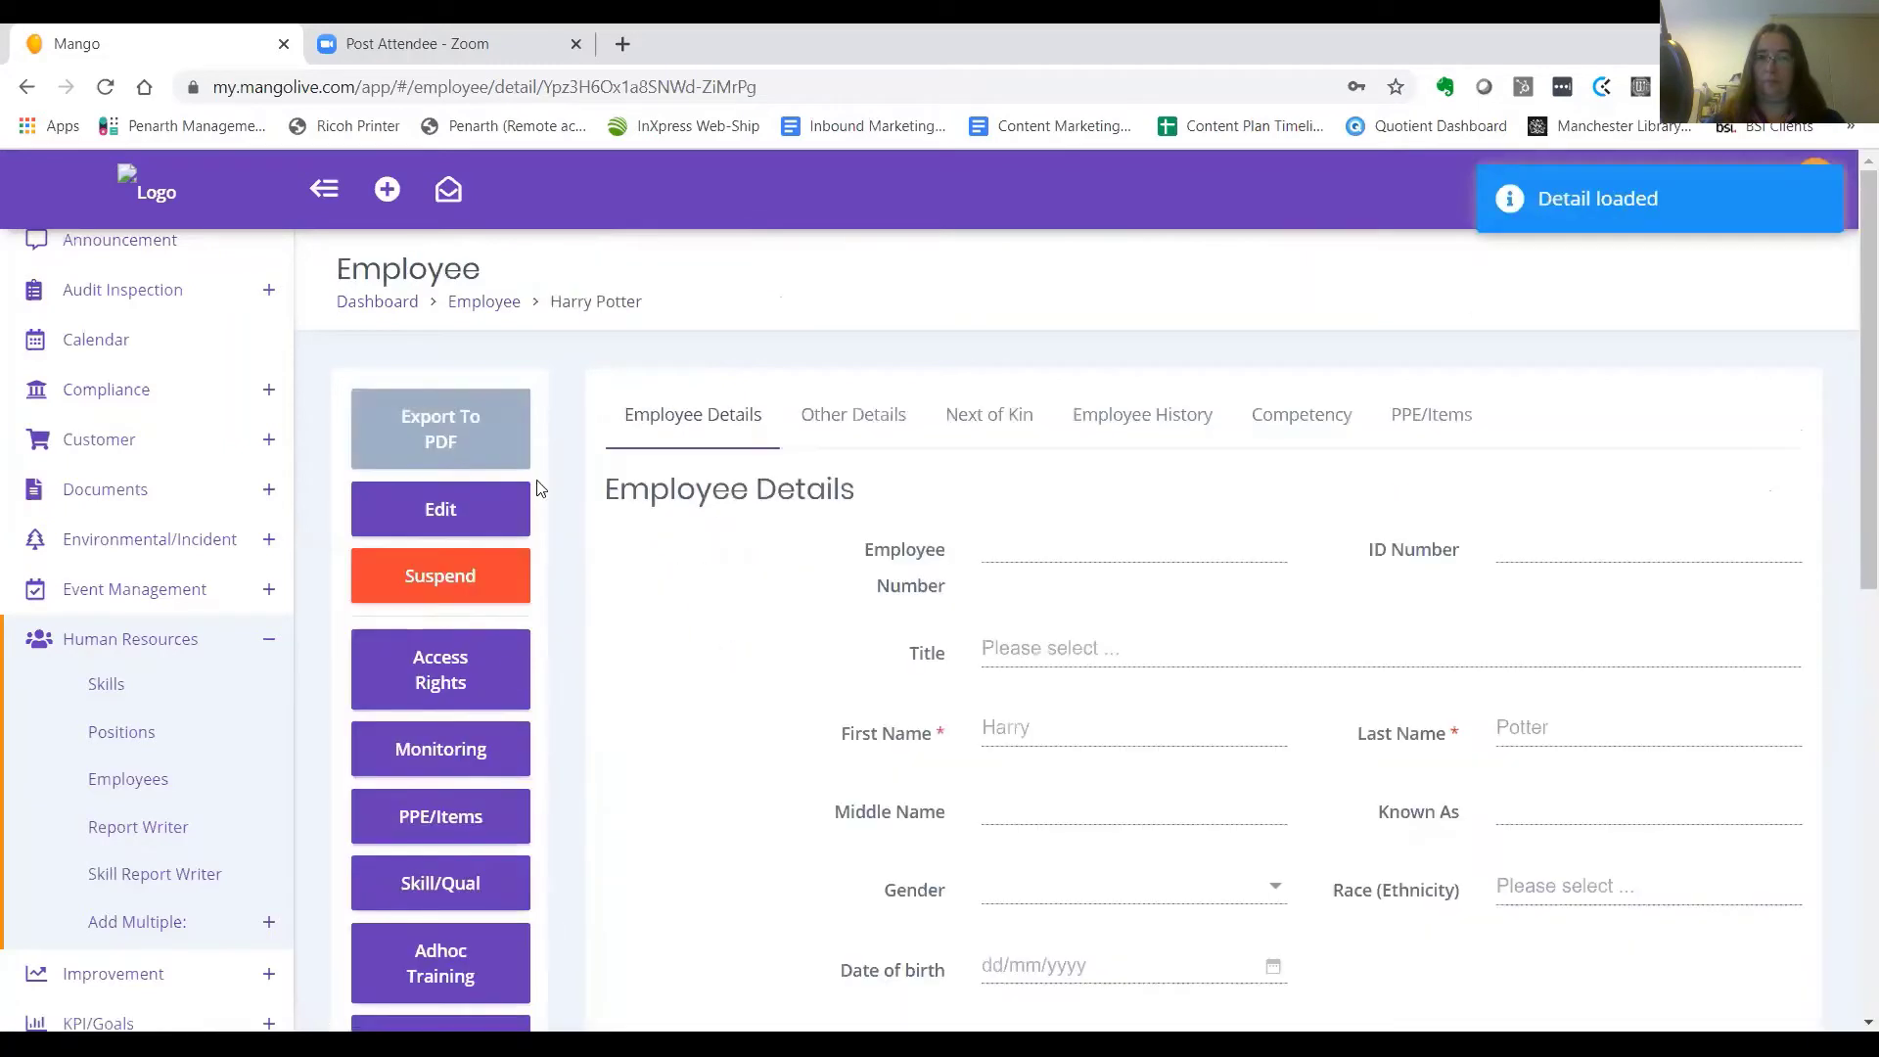
click(462, 675)
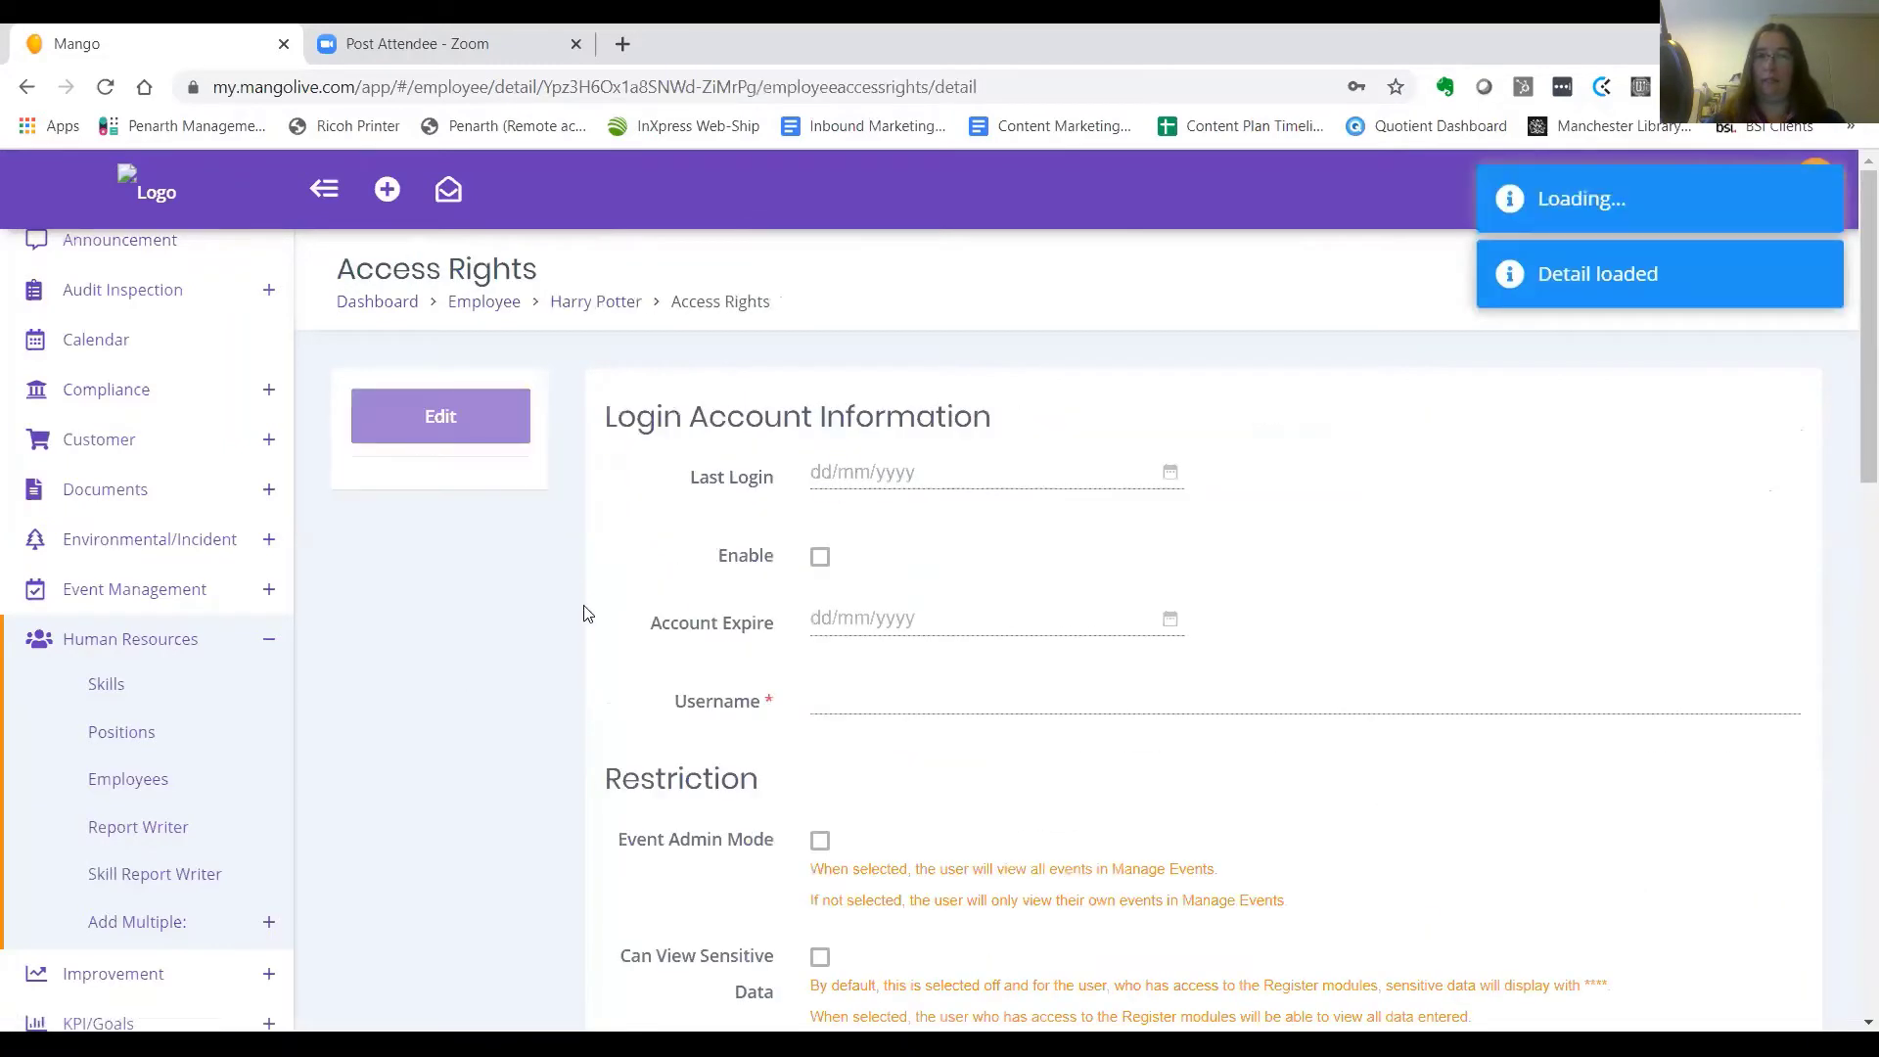
click(460, 423)
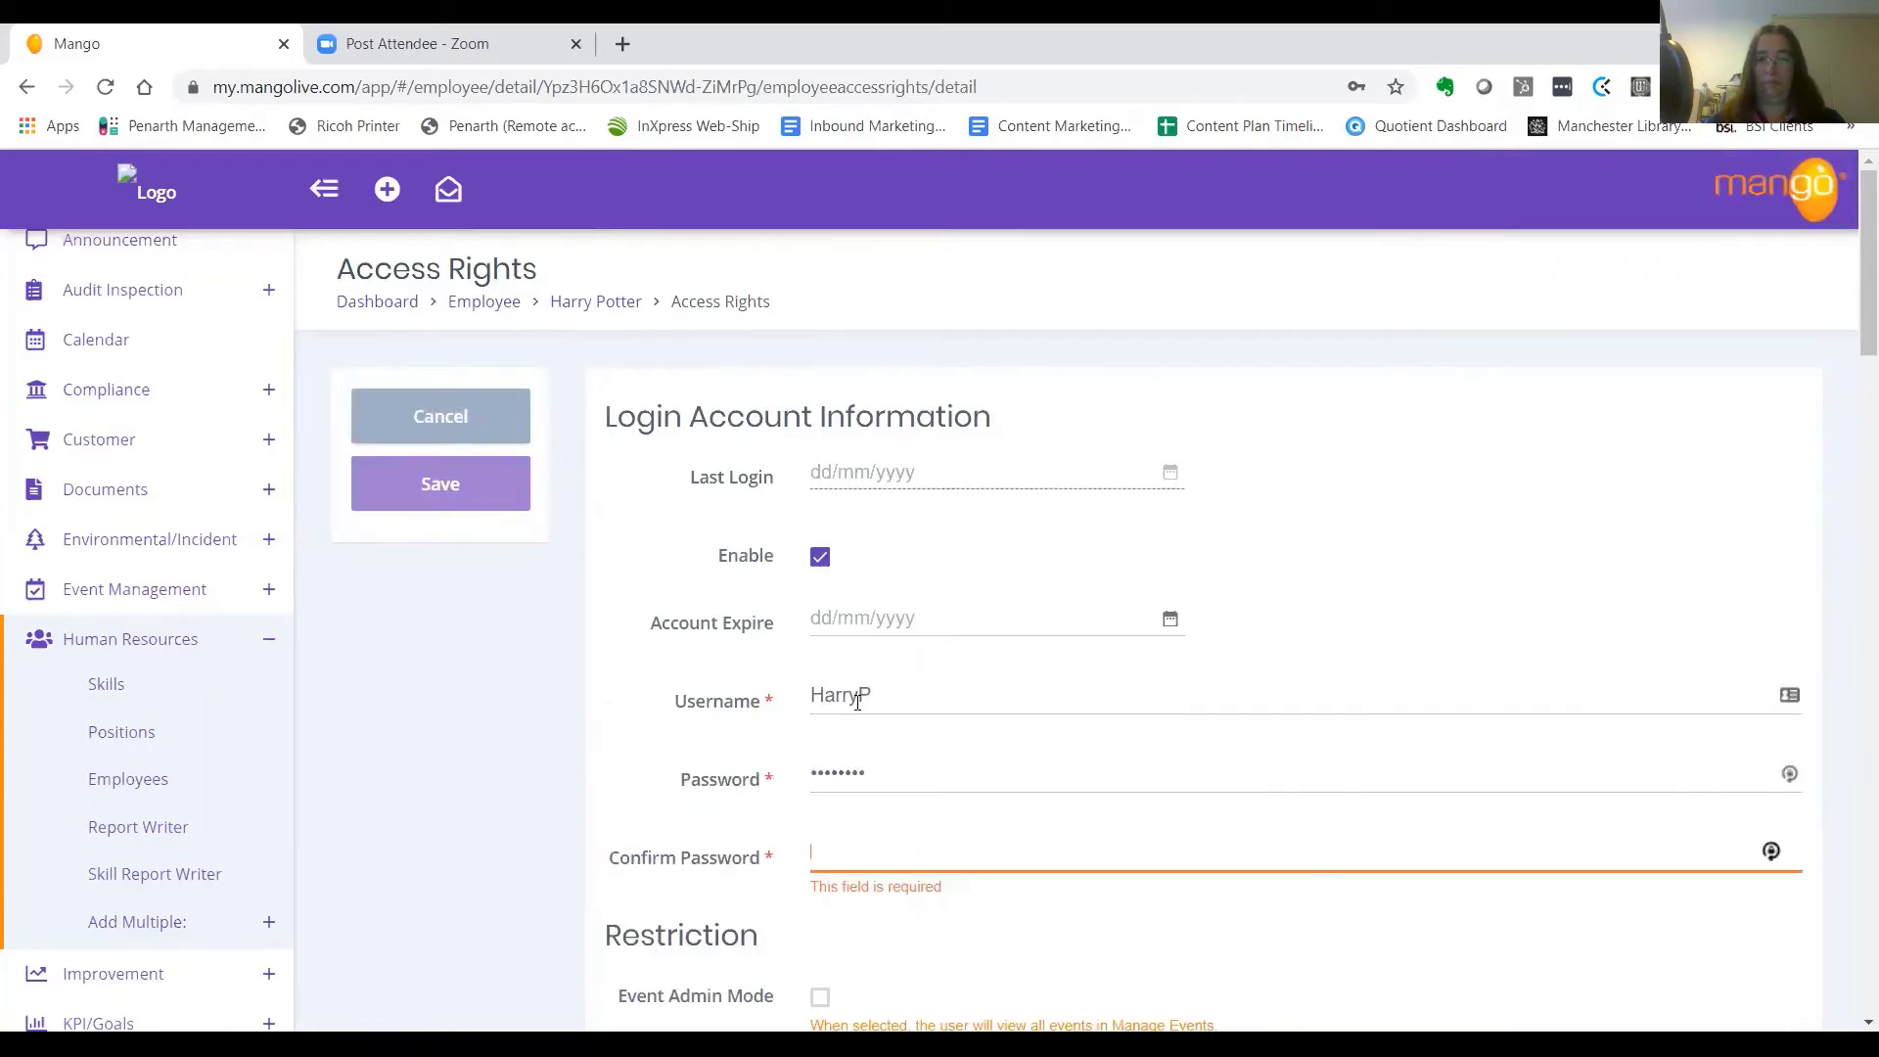
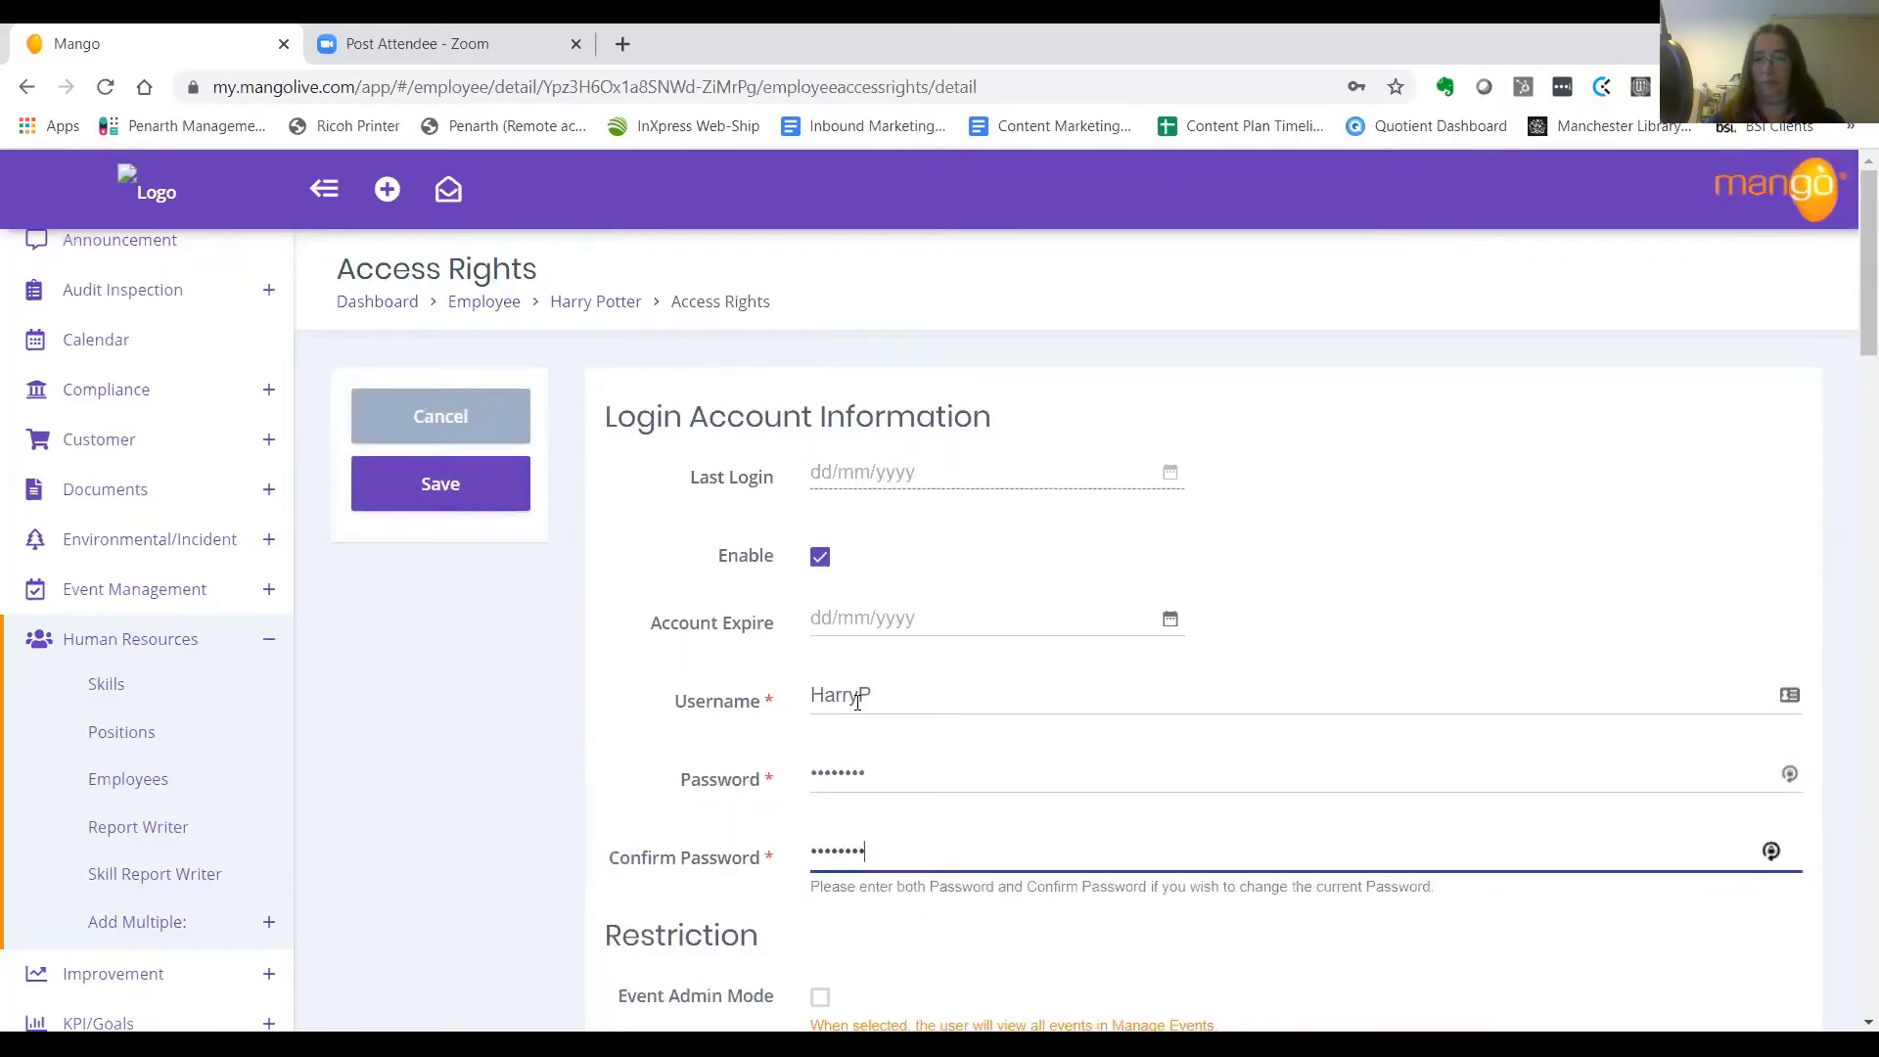
scroll(1701, 367, down, 1)
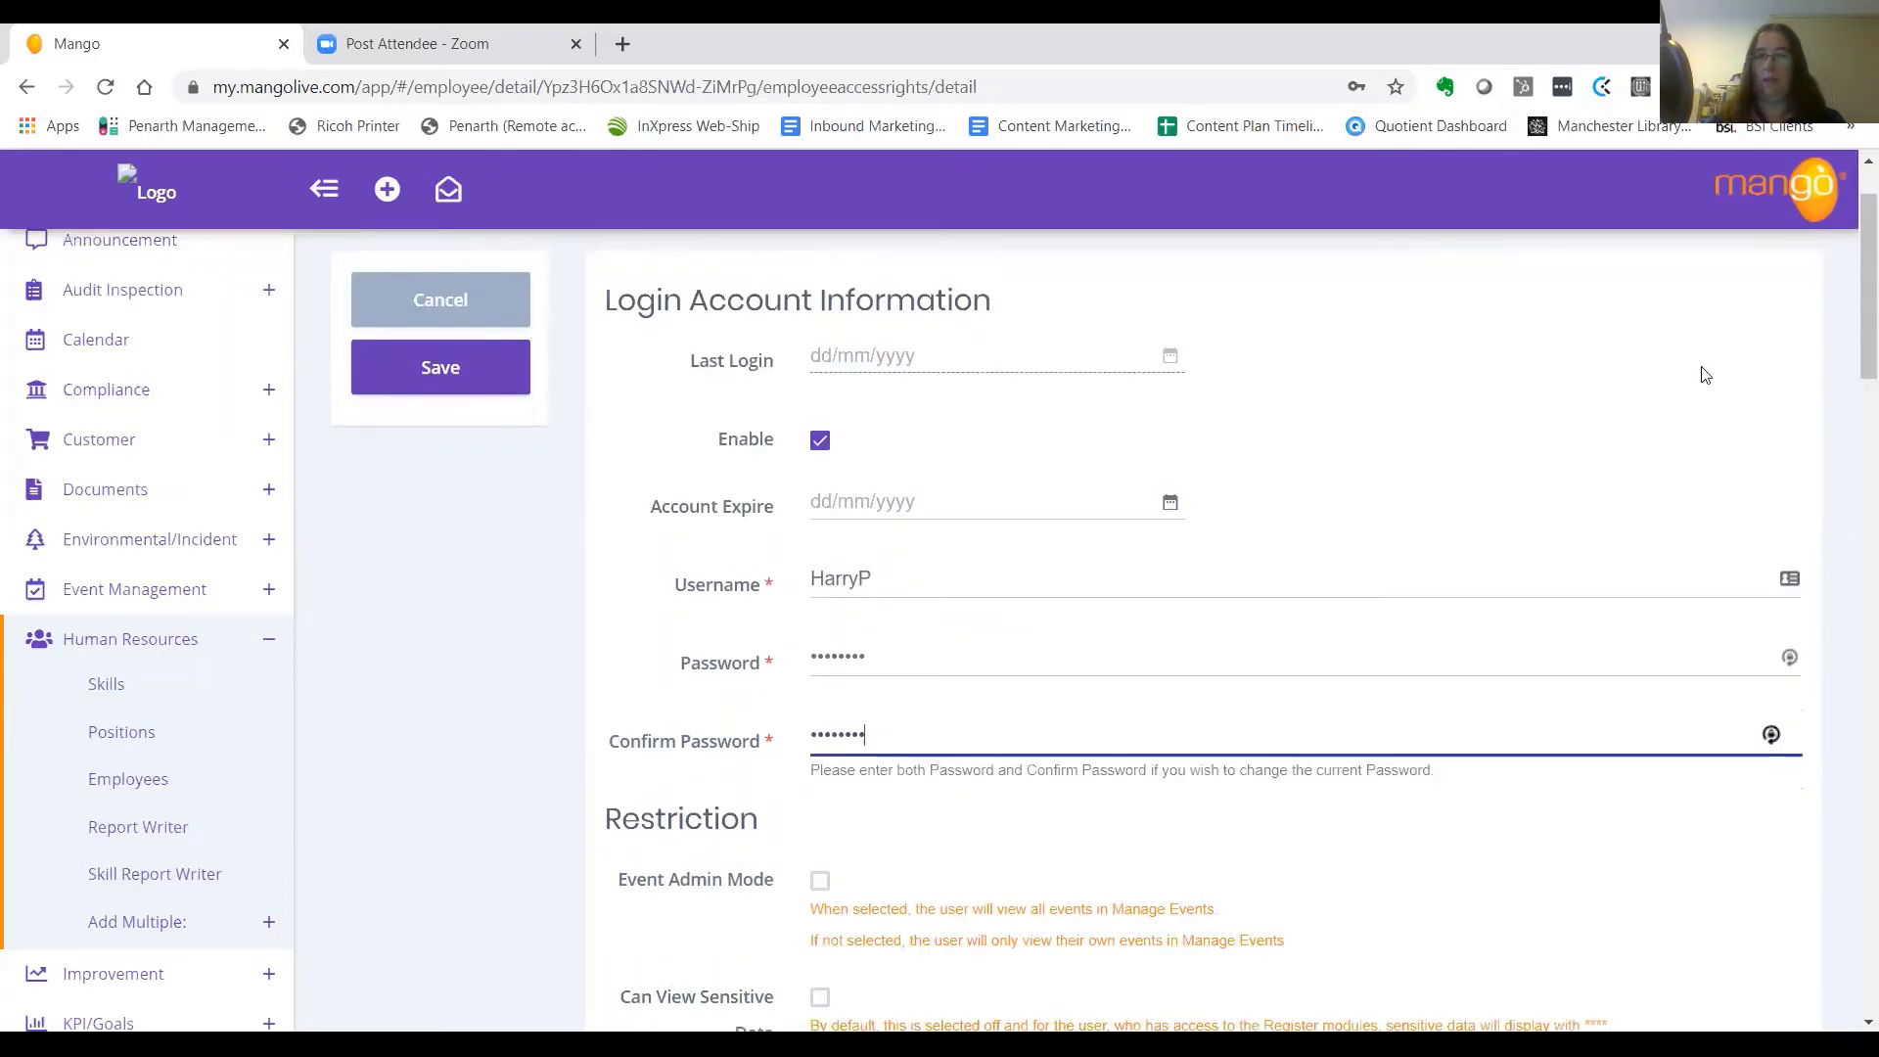
scroll(1383, 640, down, 15)
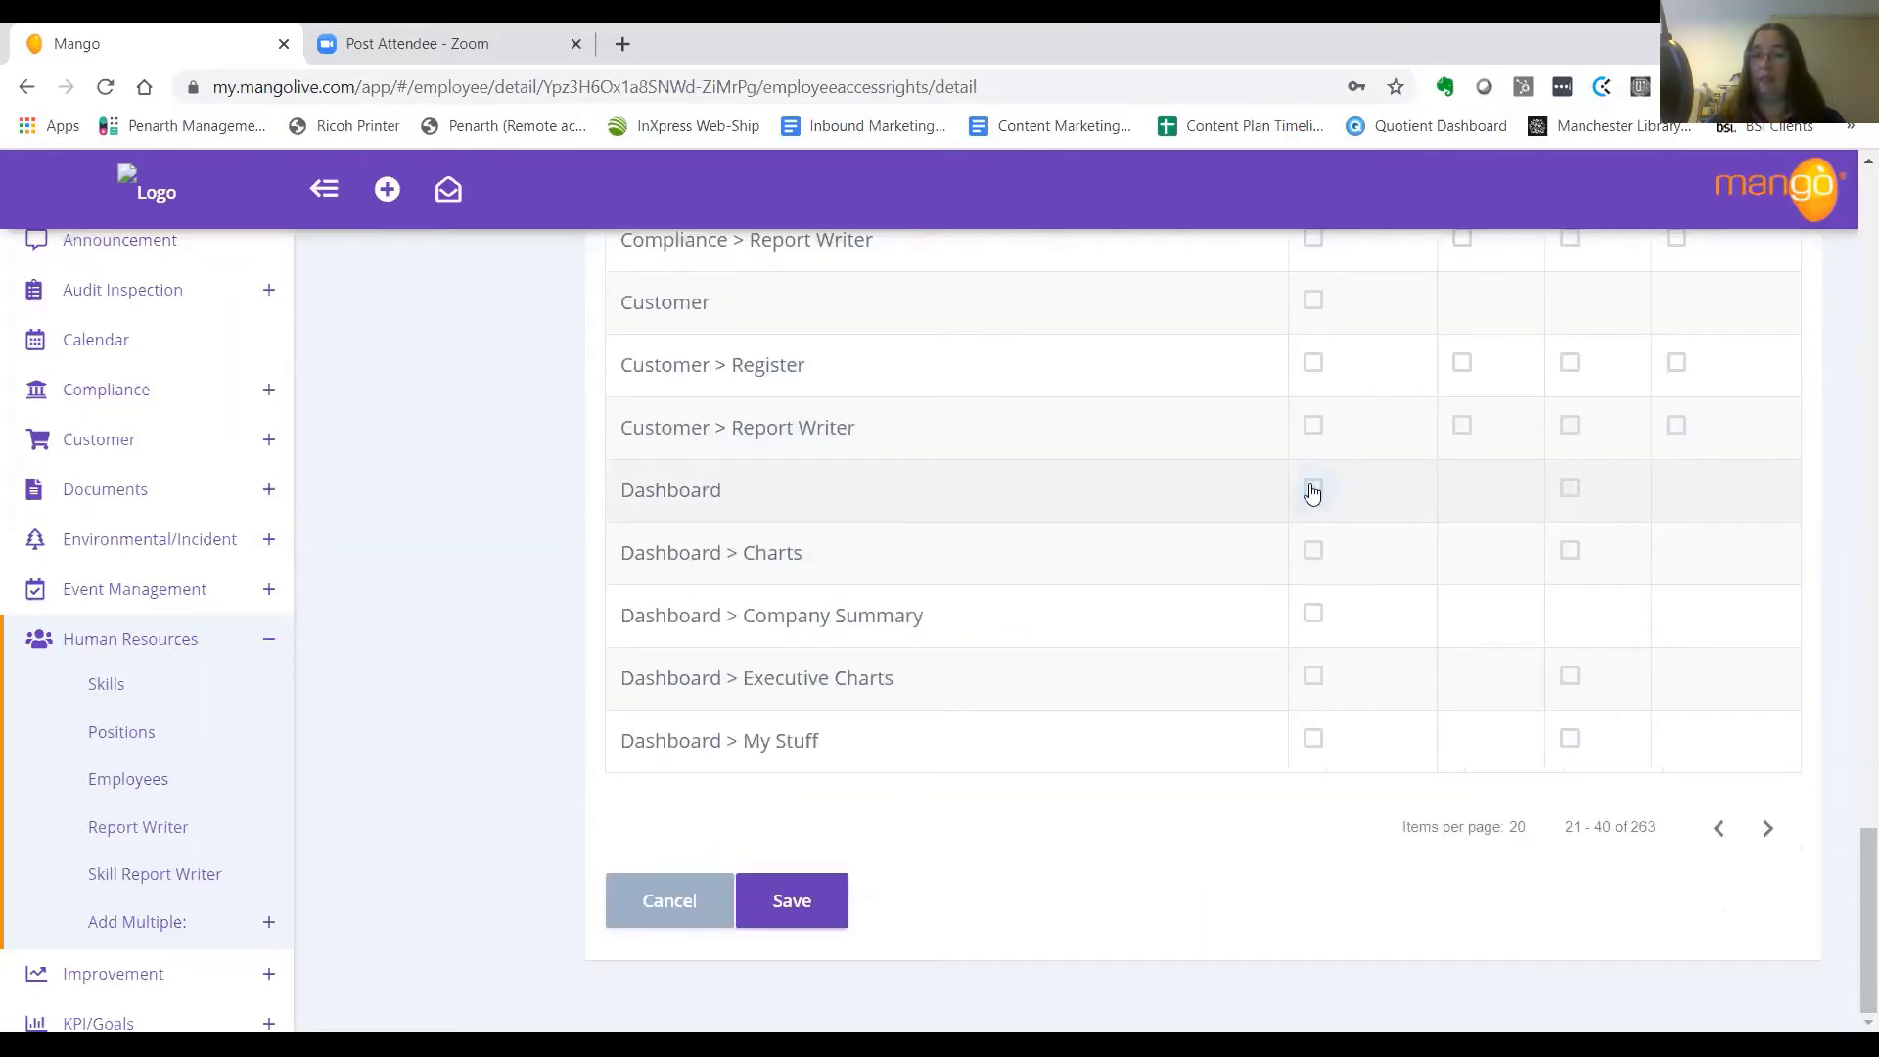
Grant access to the Dashboard, Human Resources and Skill Assessment modules
click(1312, 490)
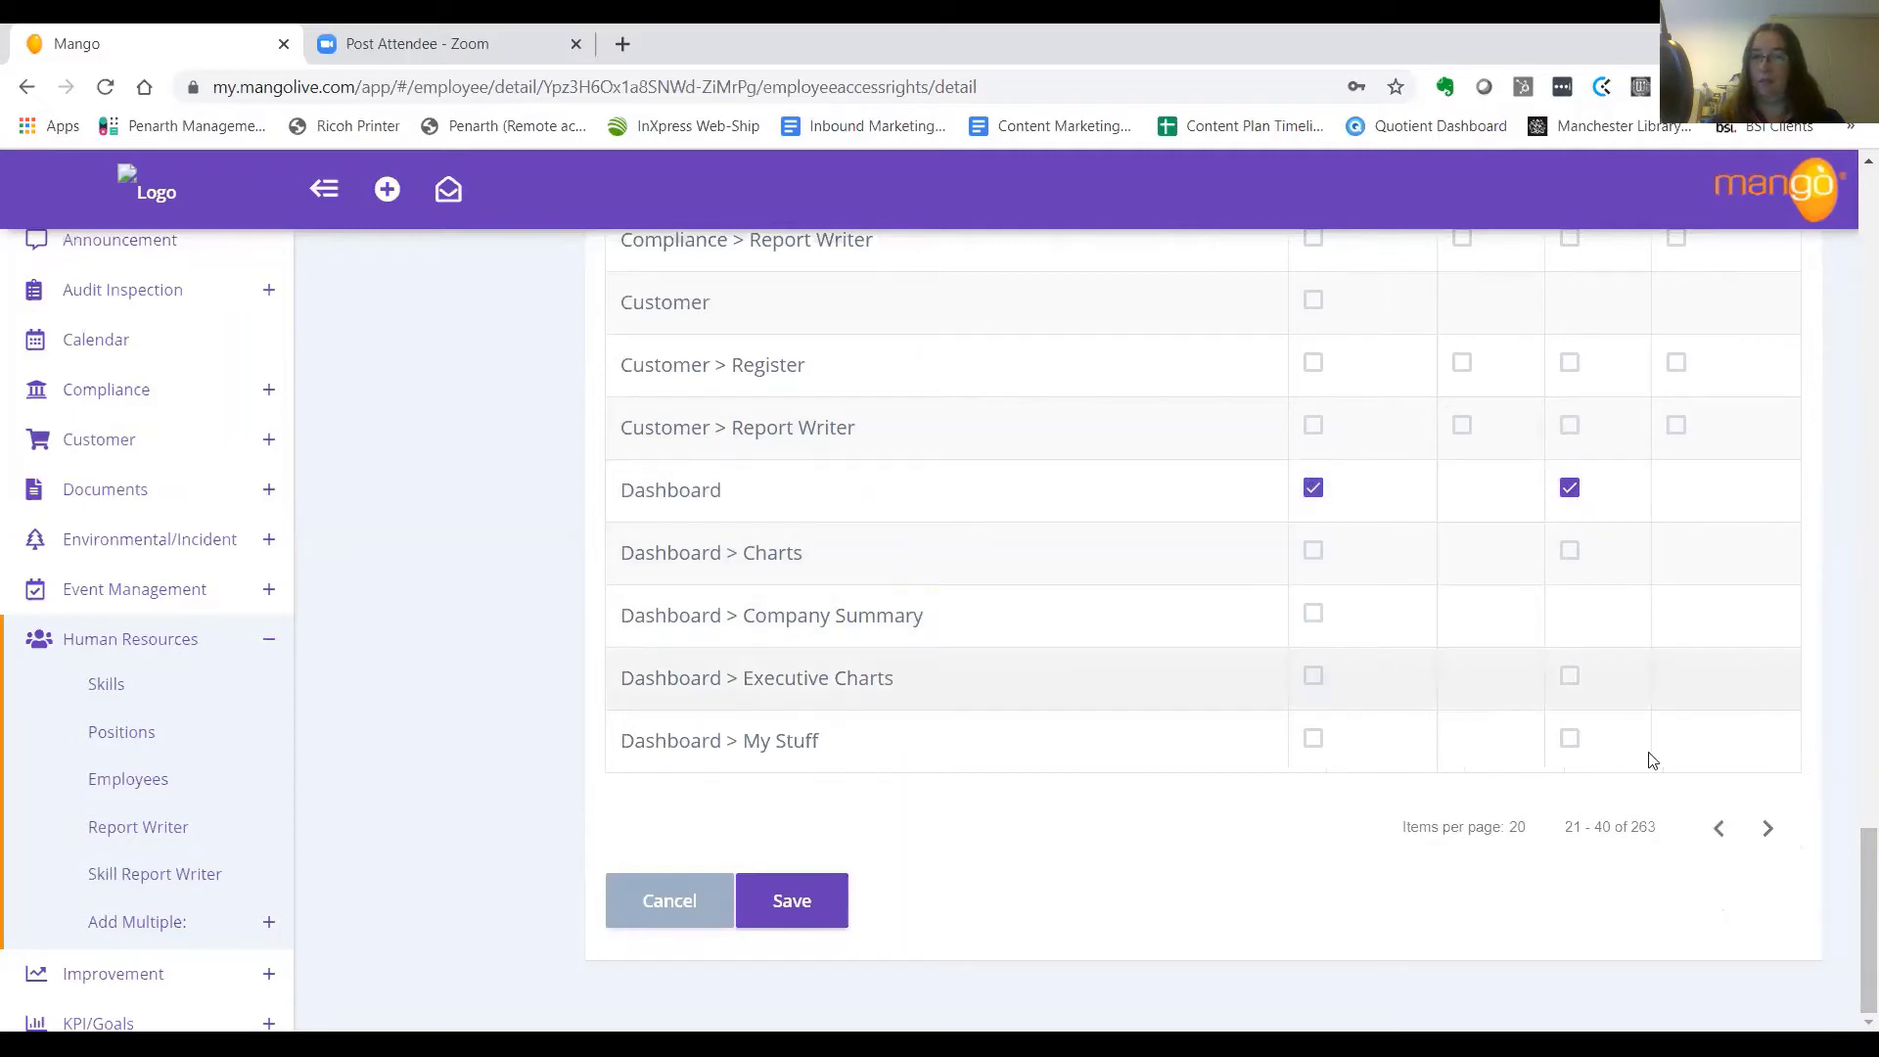
click(1767, 827)
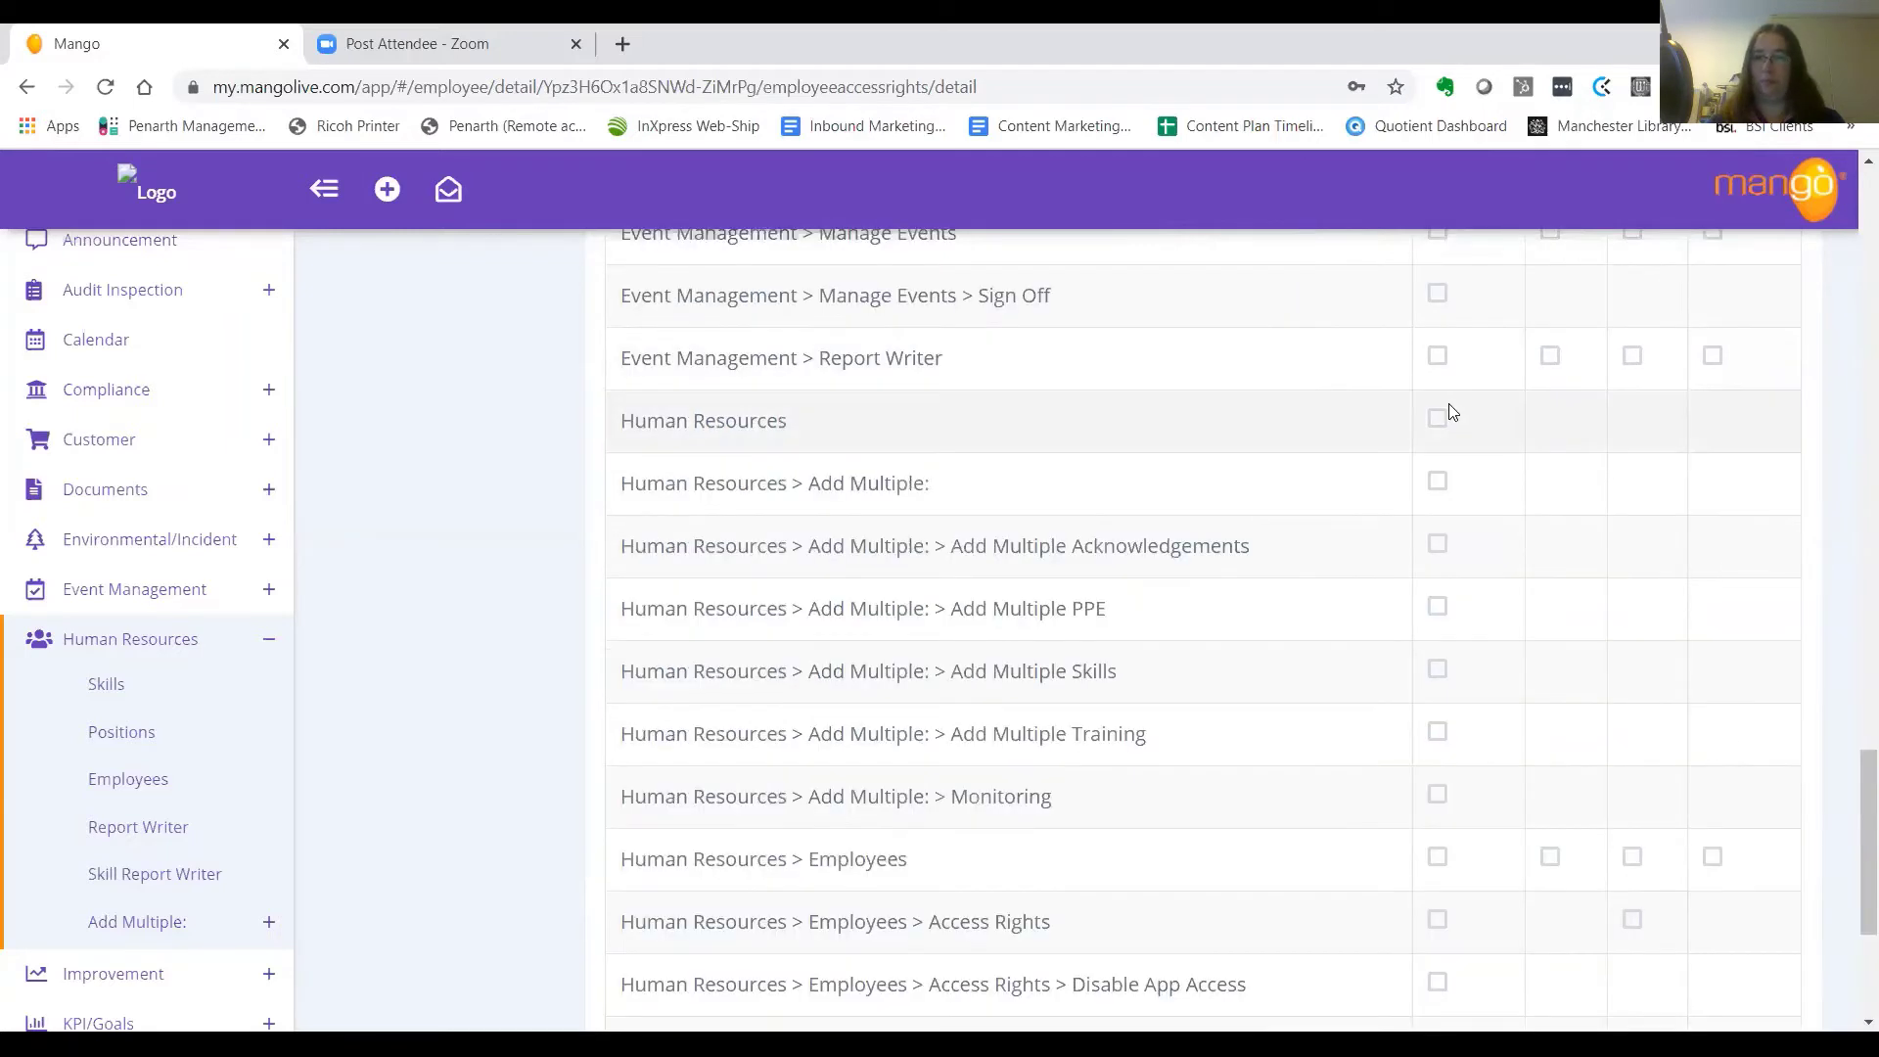
click(1437, 418)
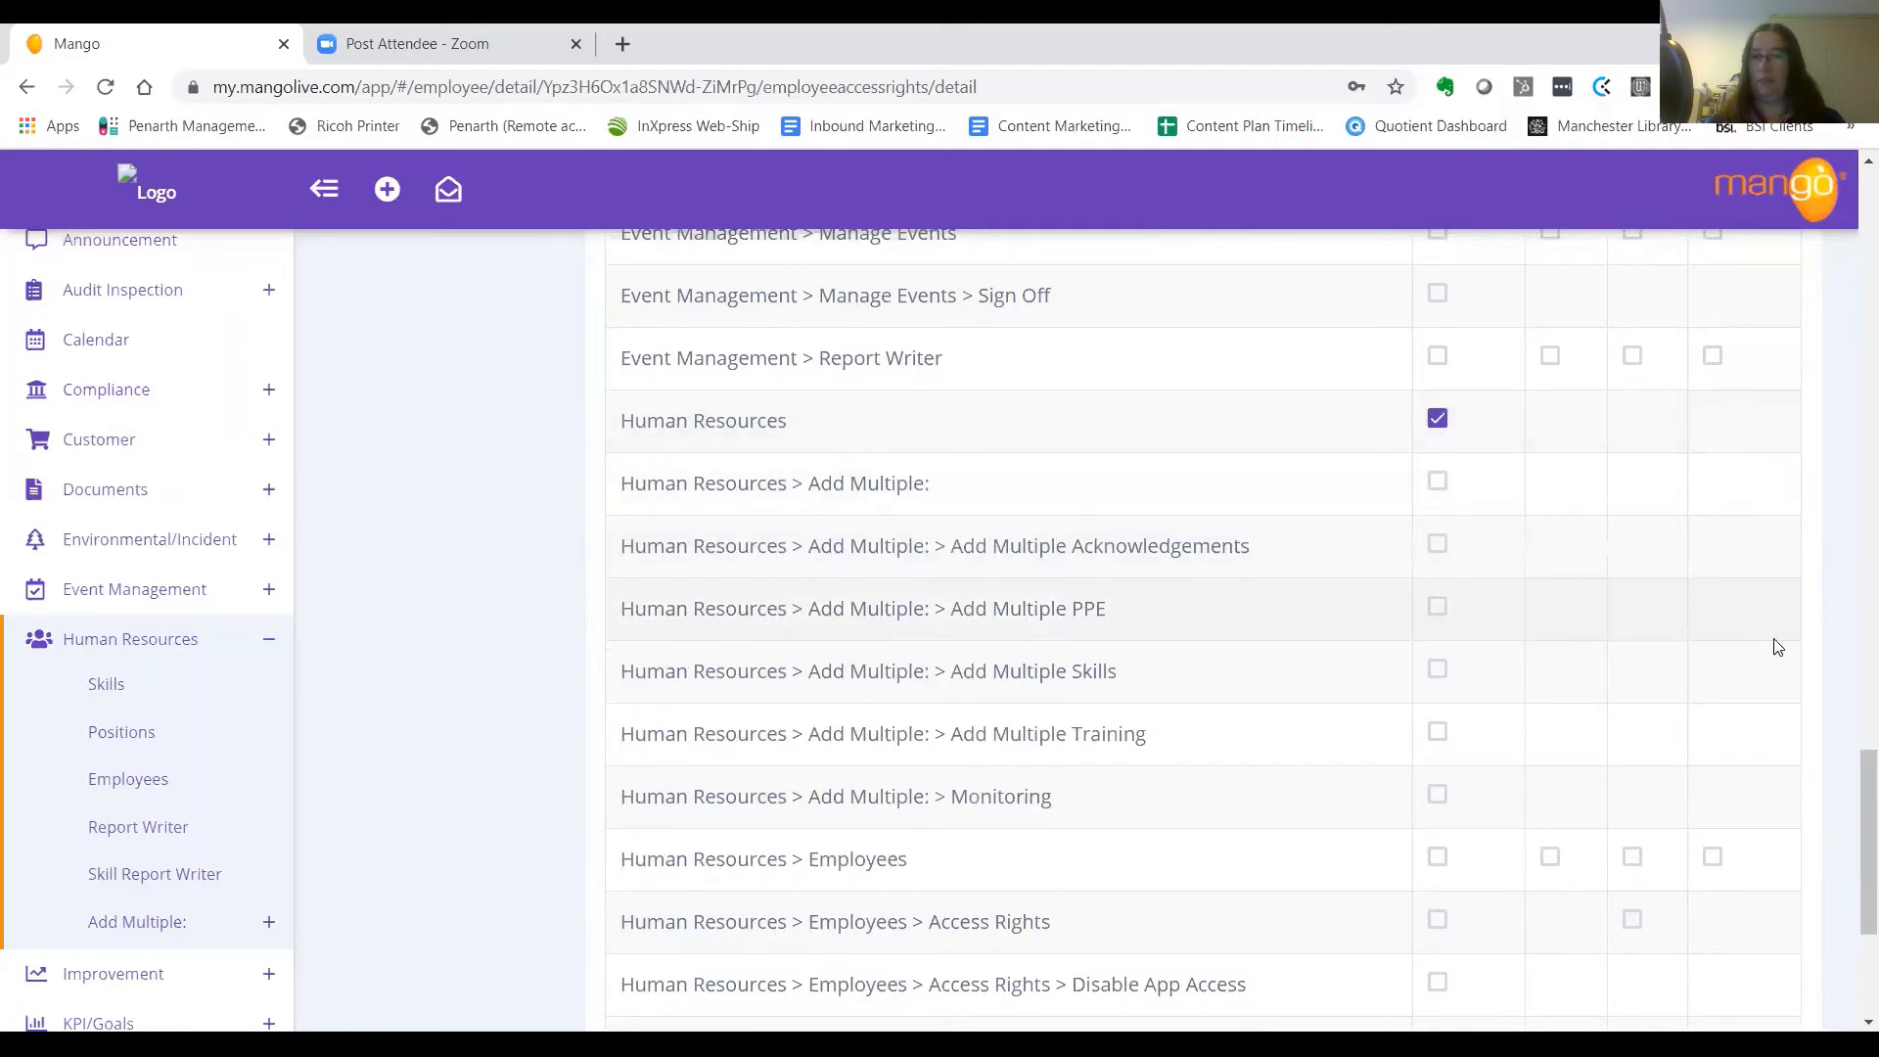
scroll(1846, 783, down, 1)
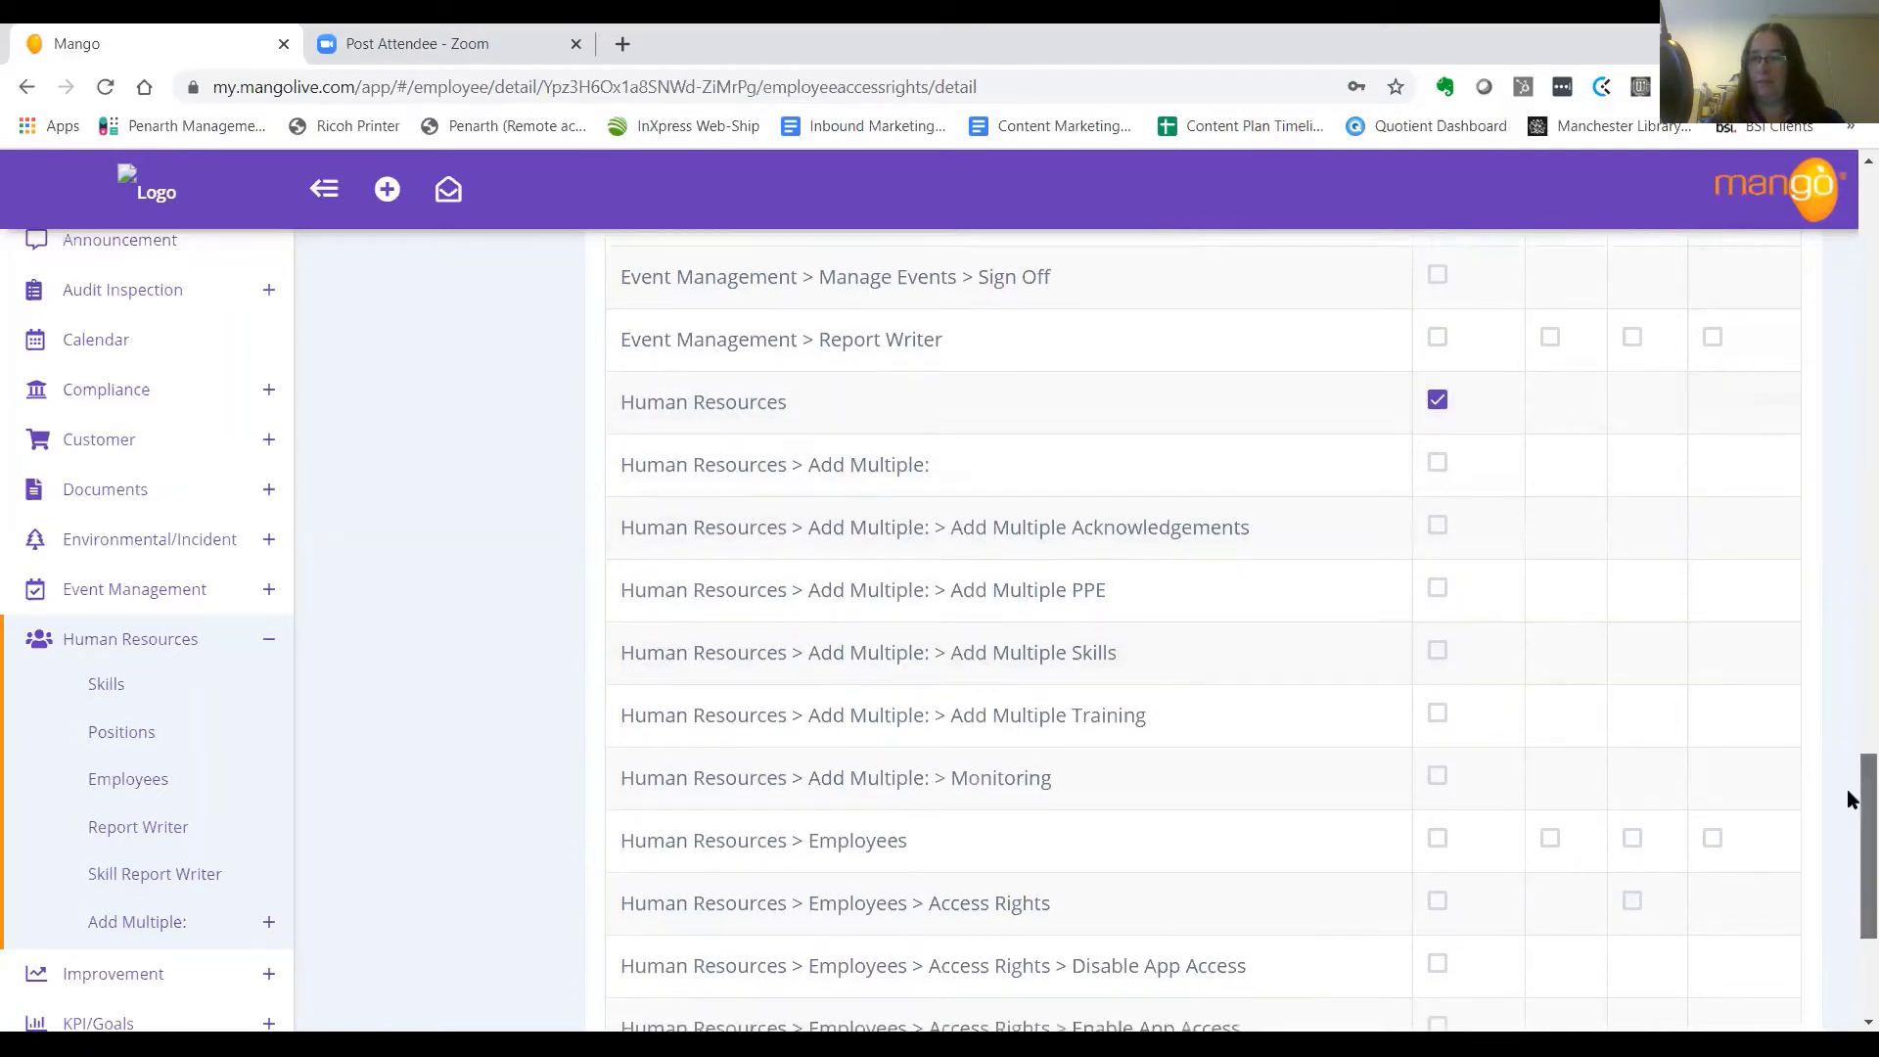
scroll(1847, 797, down, 8)
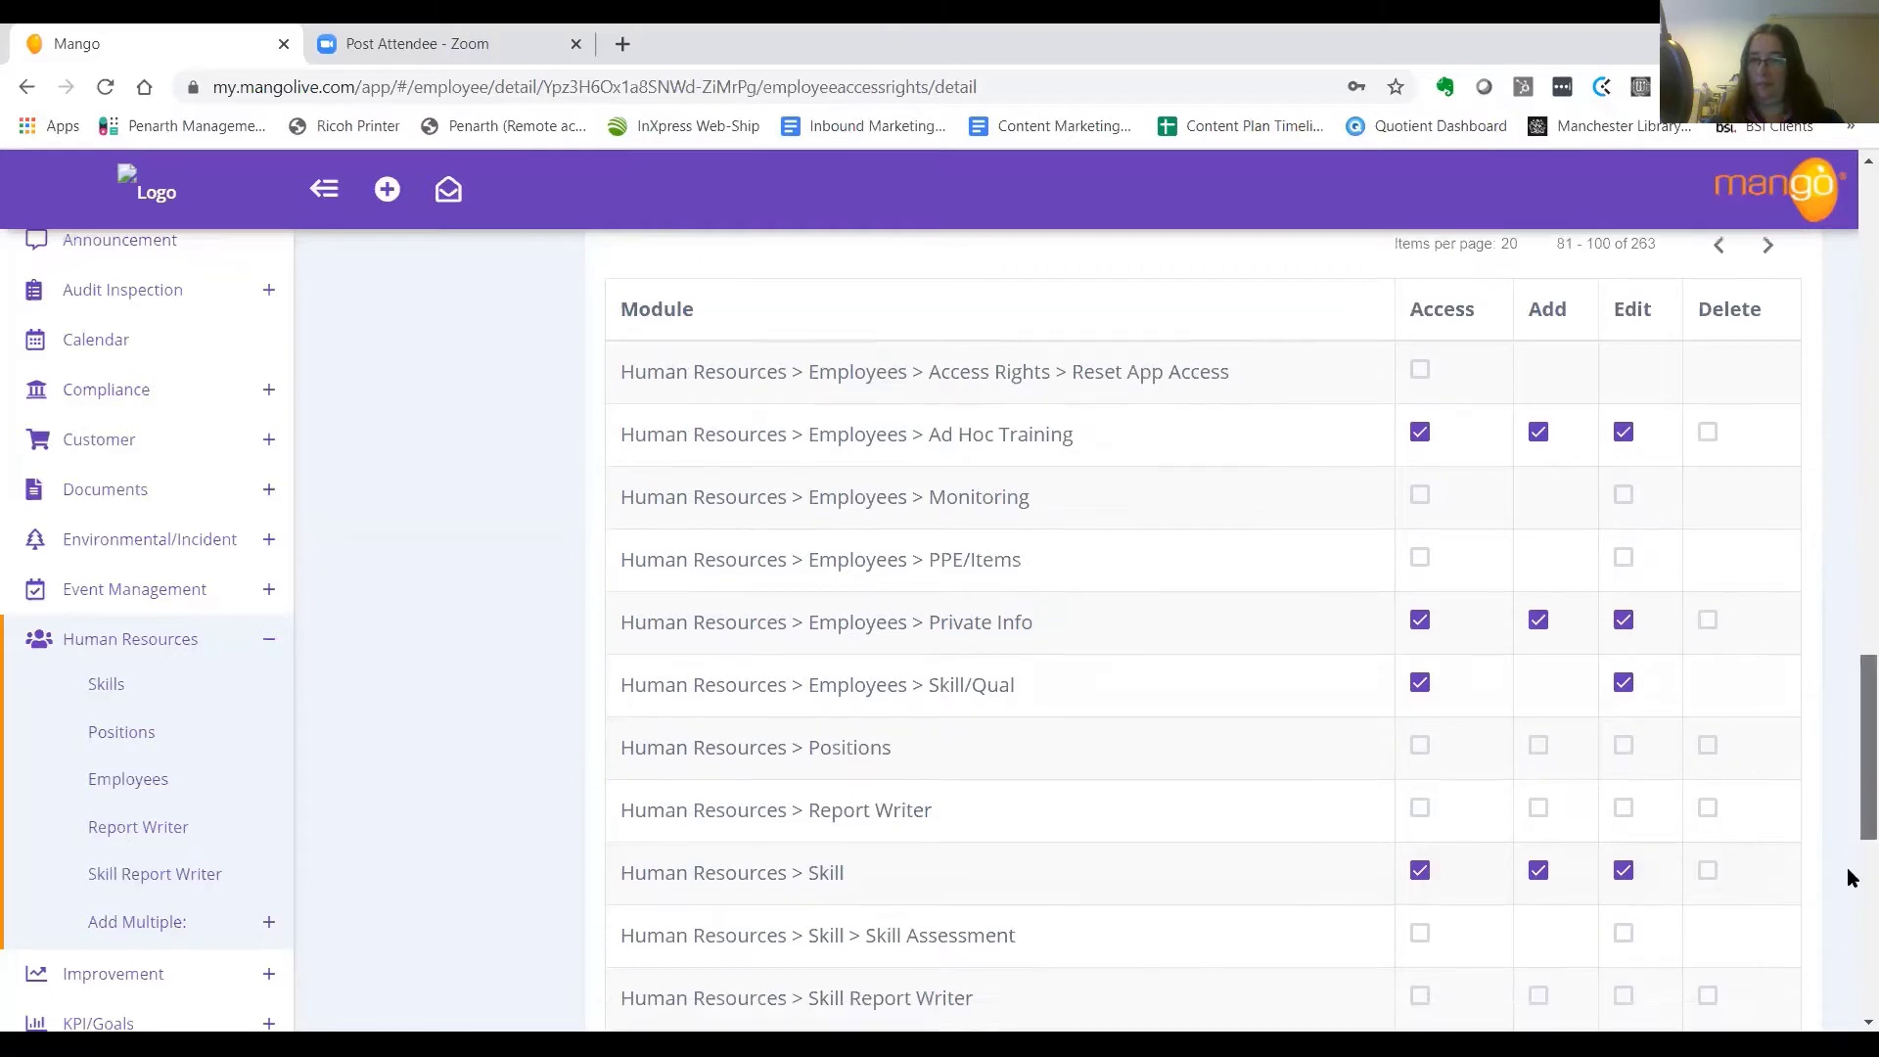
scroll(1849, 878, down, 3)
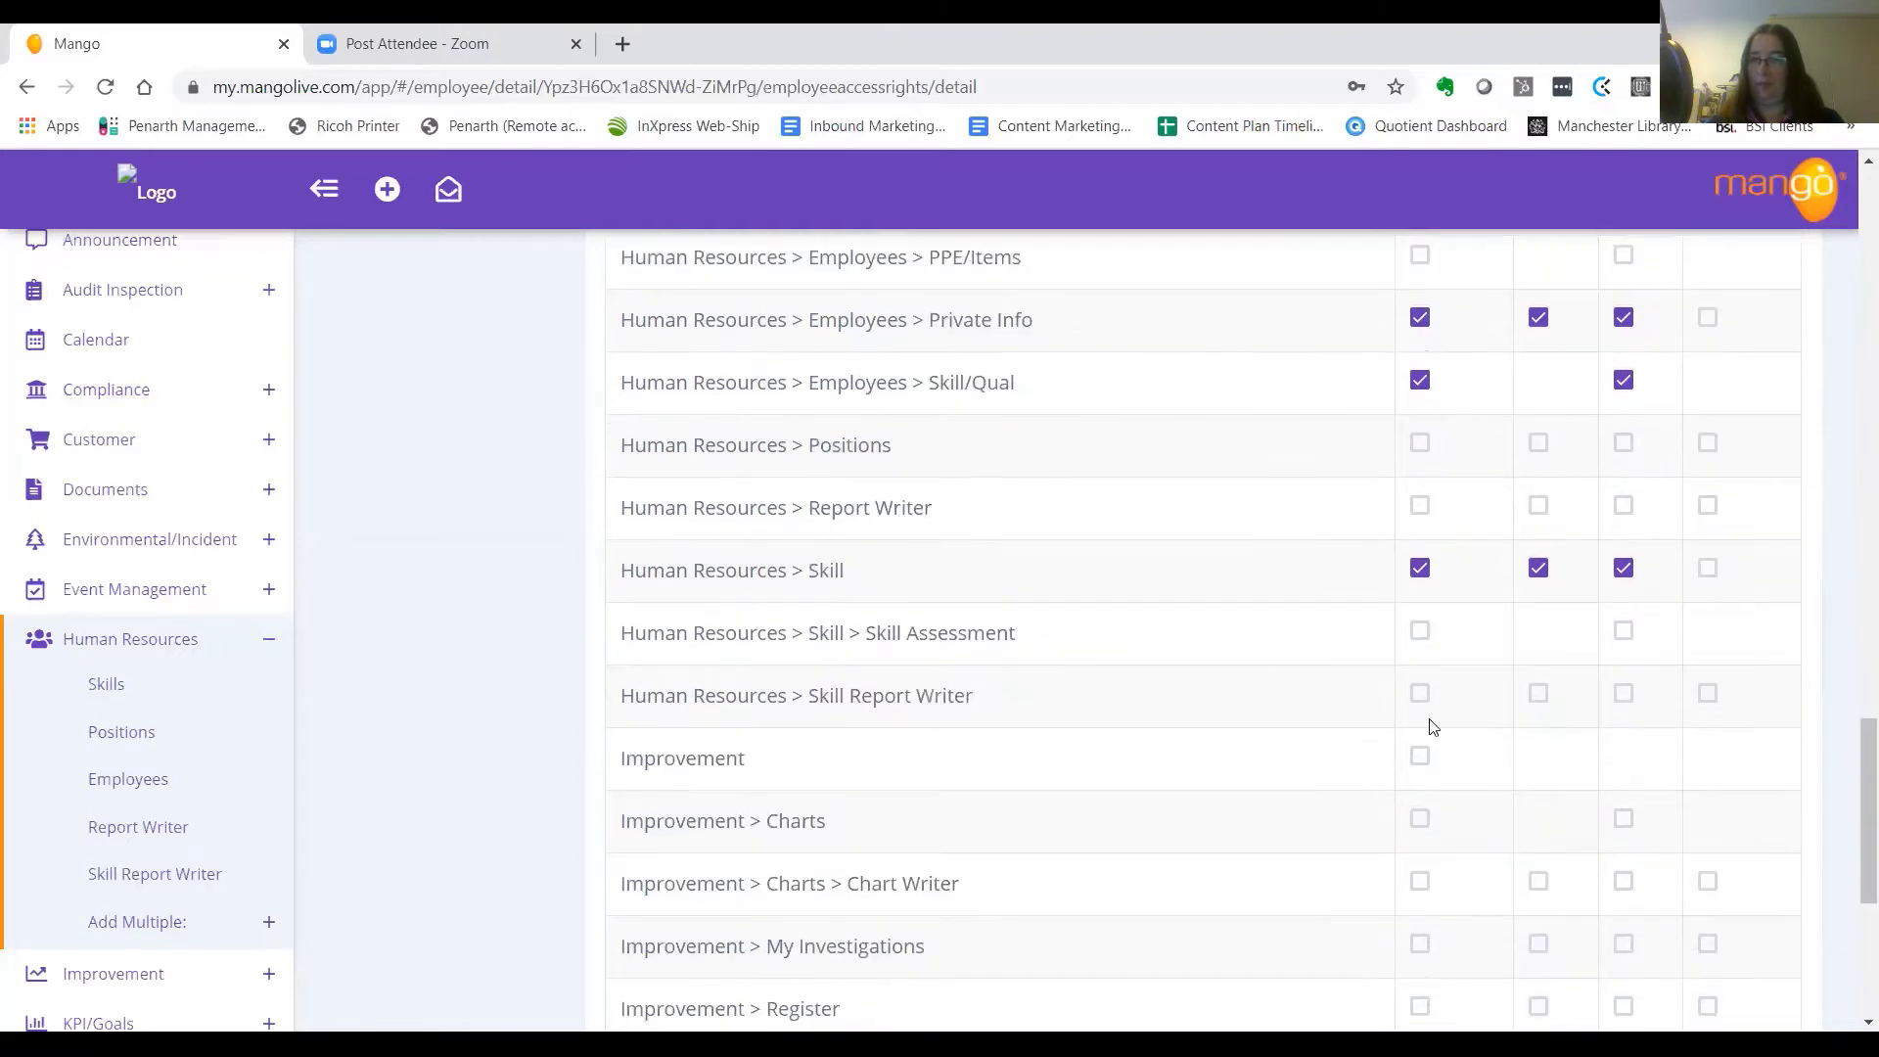
click(1419, 641)
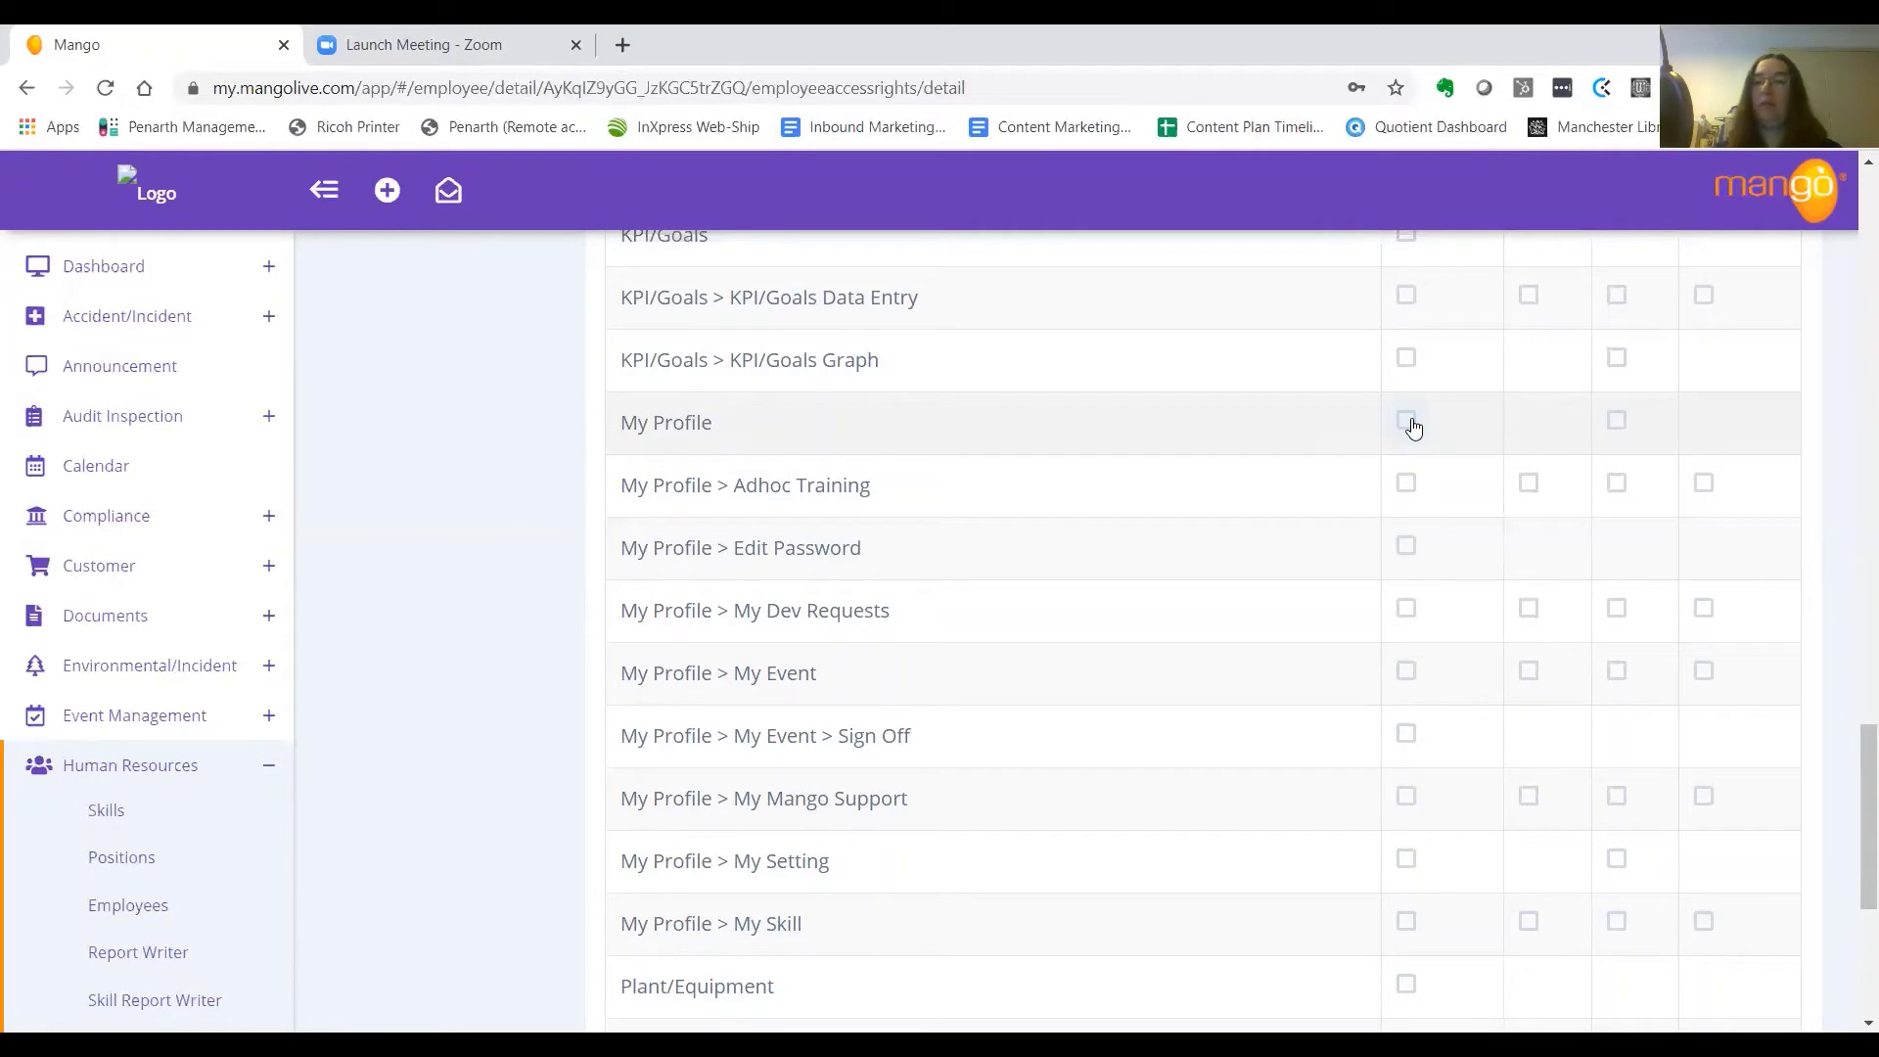
Grant My Profile access and My Skill access, add and edit rights, then save
click(1409, 423)
drag(1857, 789, 1852, 834)
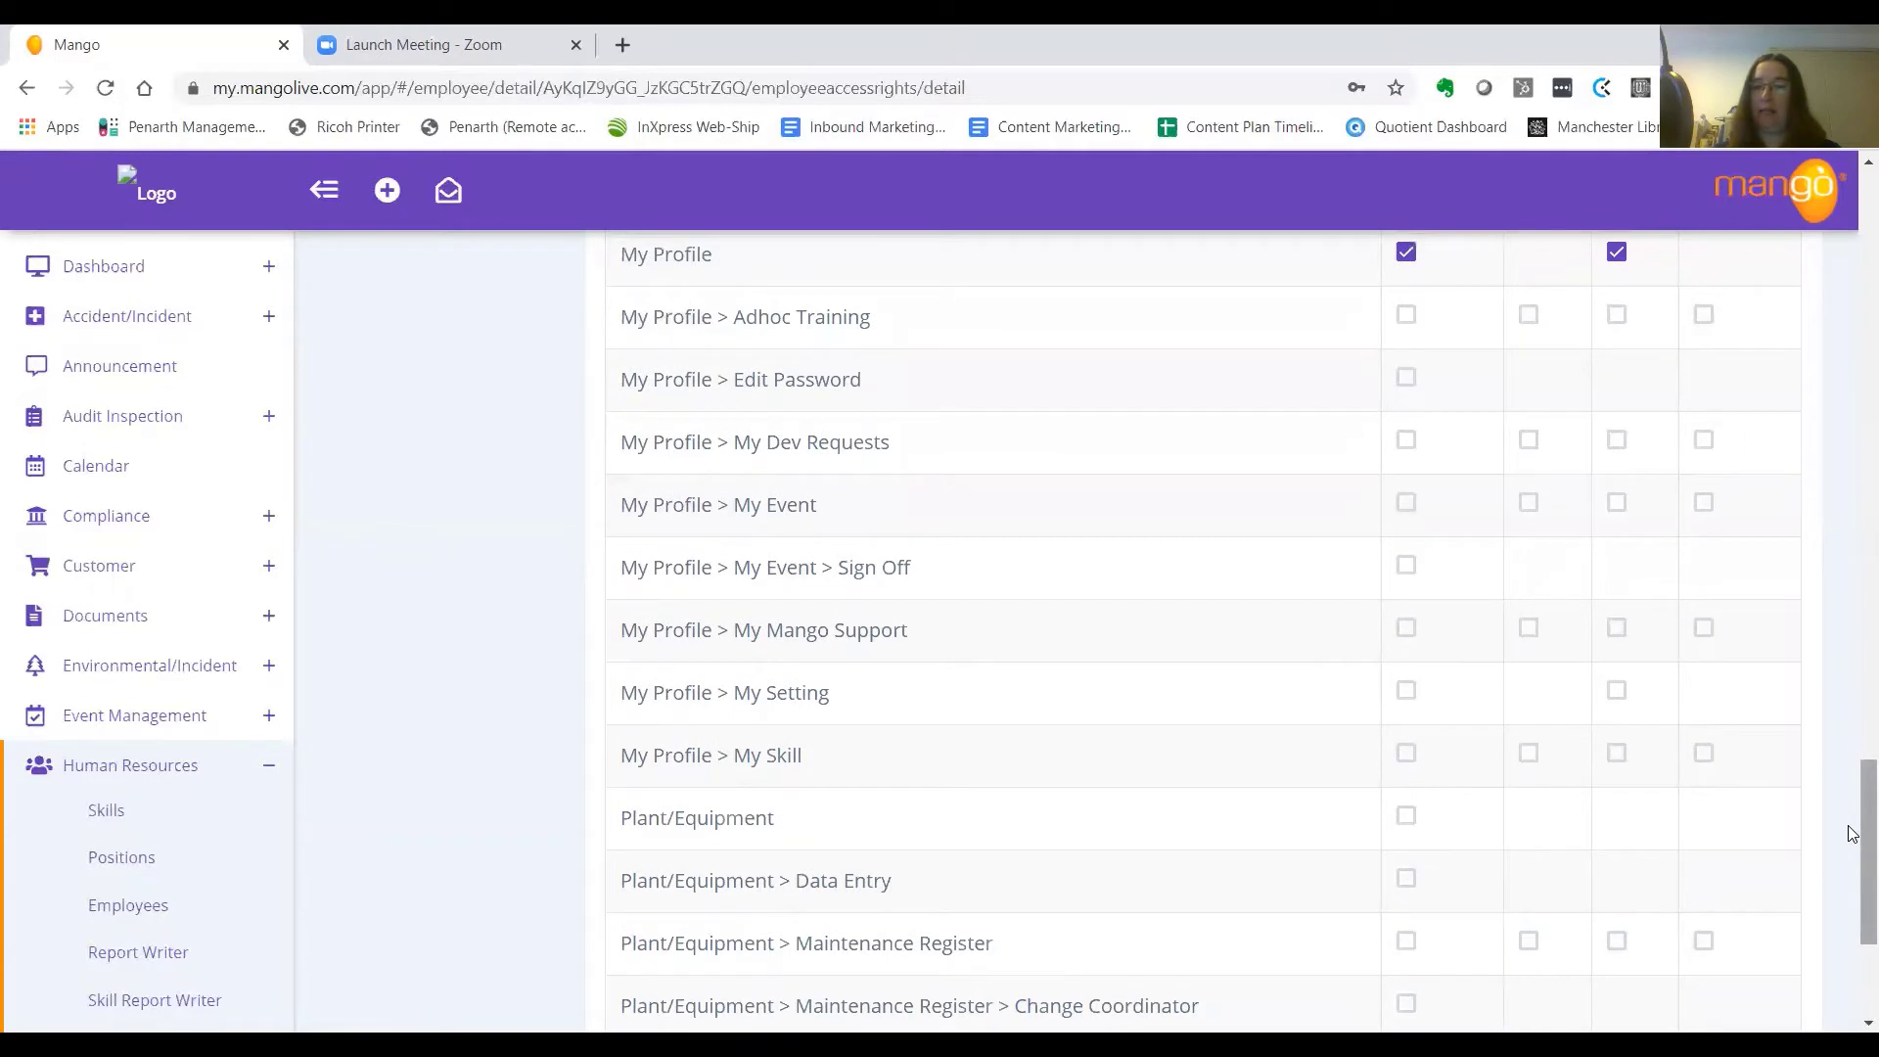
click(1406, 753)
click(1528, 754)
click(1616, 753)
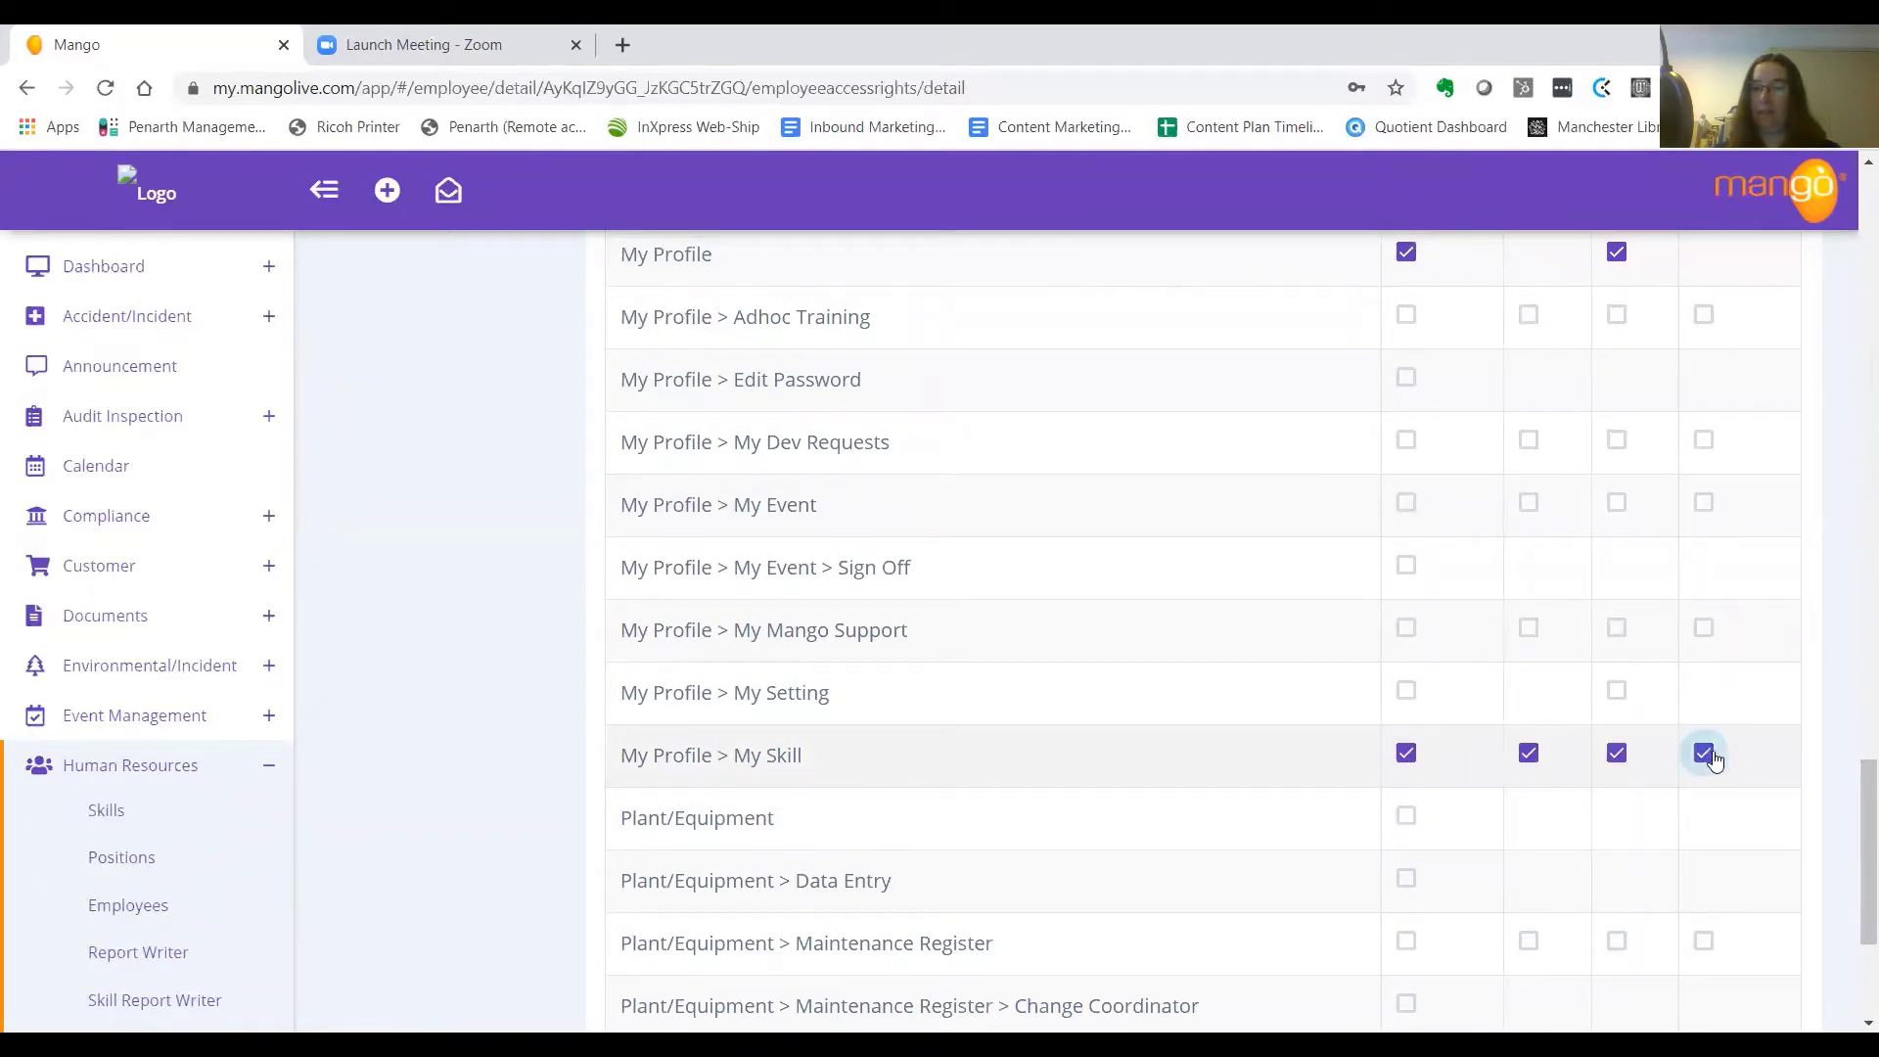
scroll(1852, 849, down, 3)
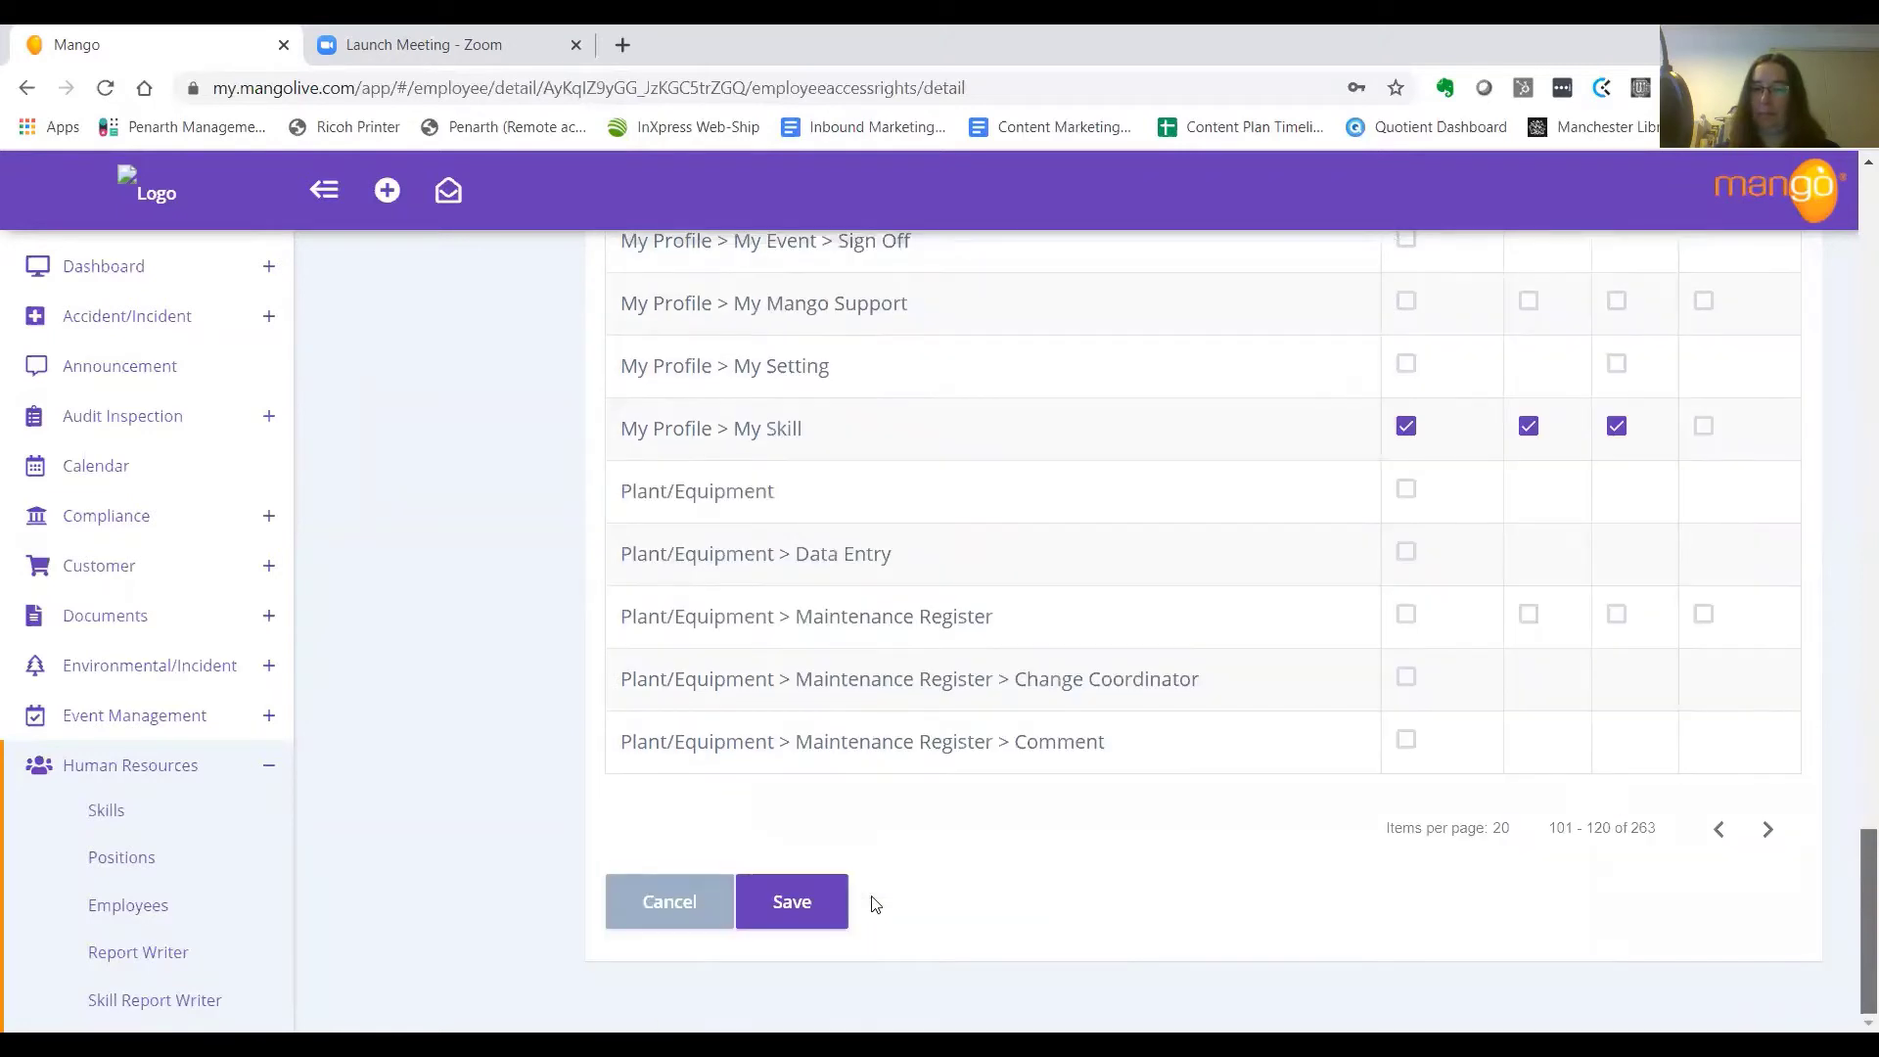
click(793, 905)
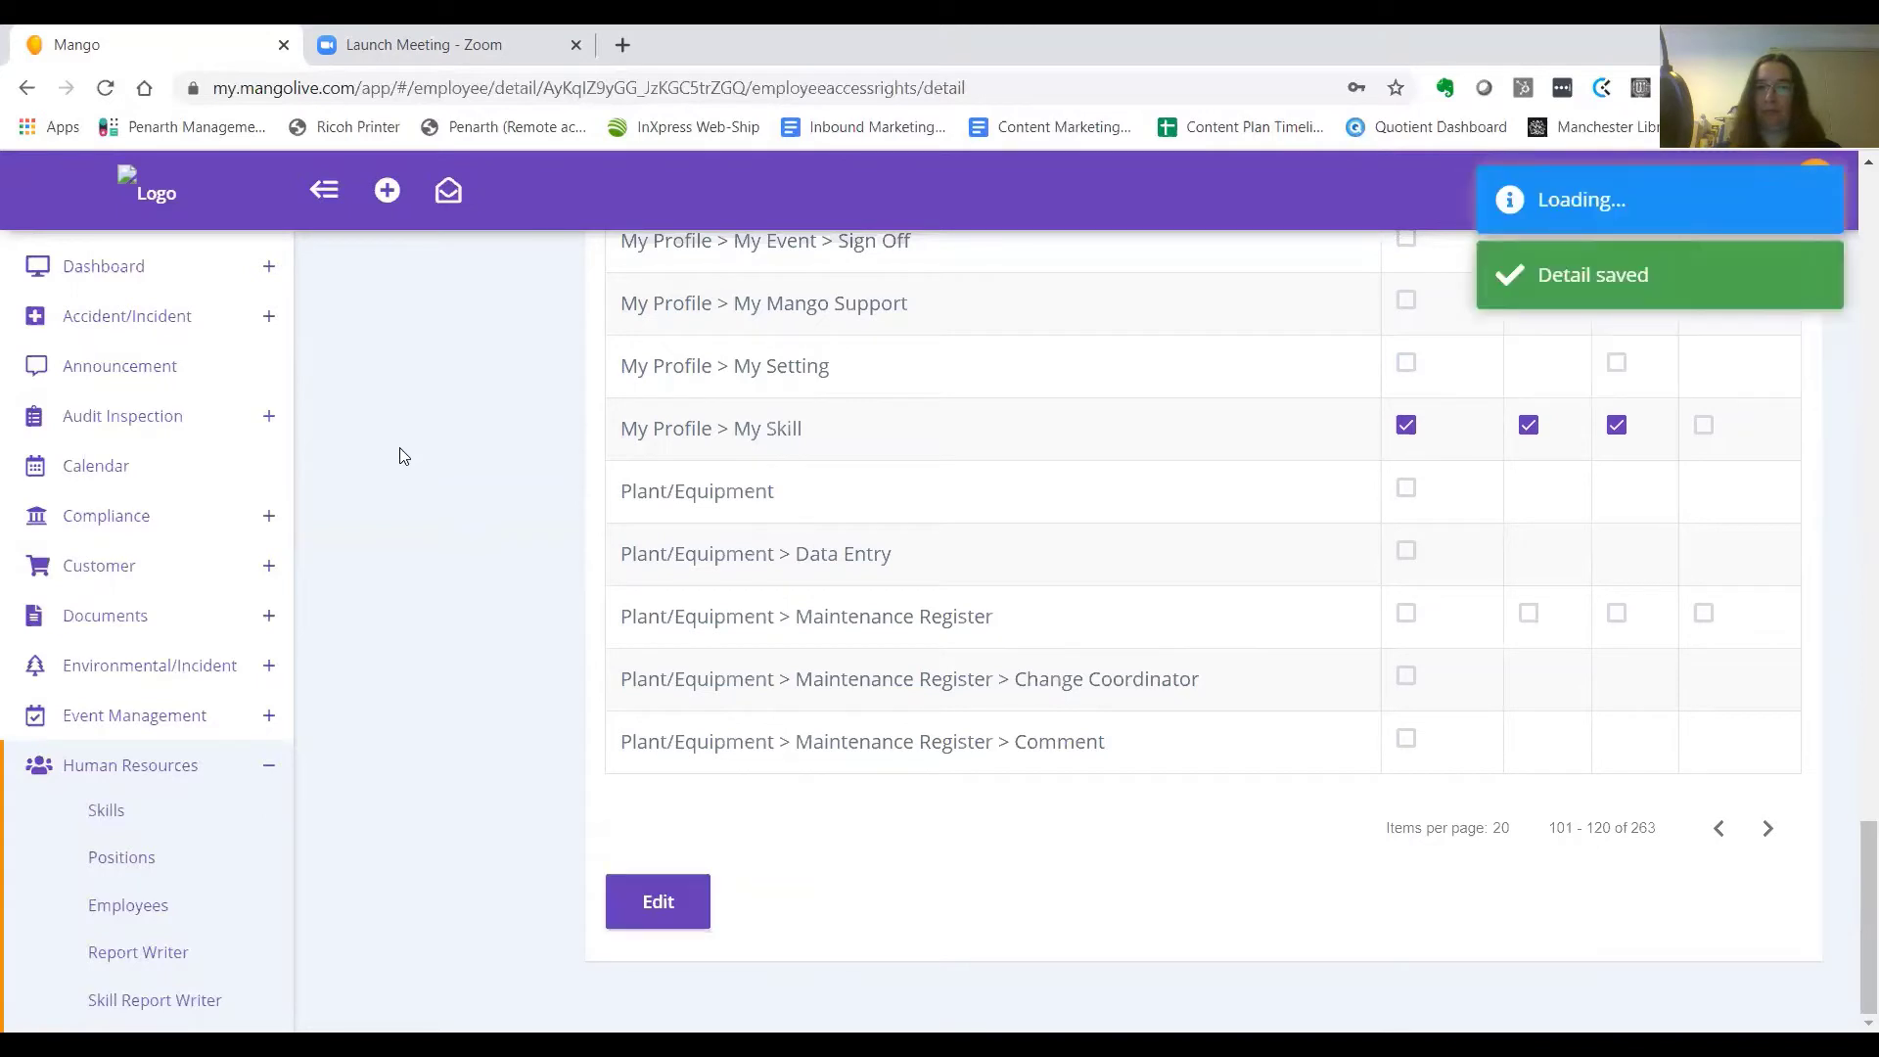
scroll(276, 392, up, 3)
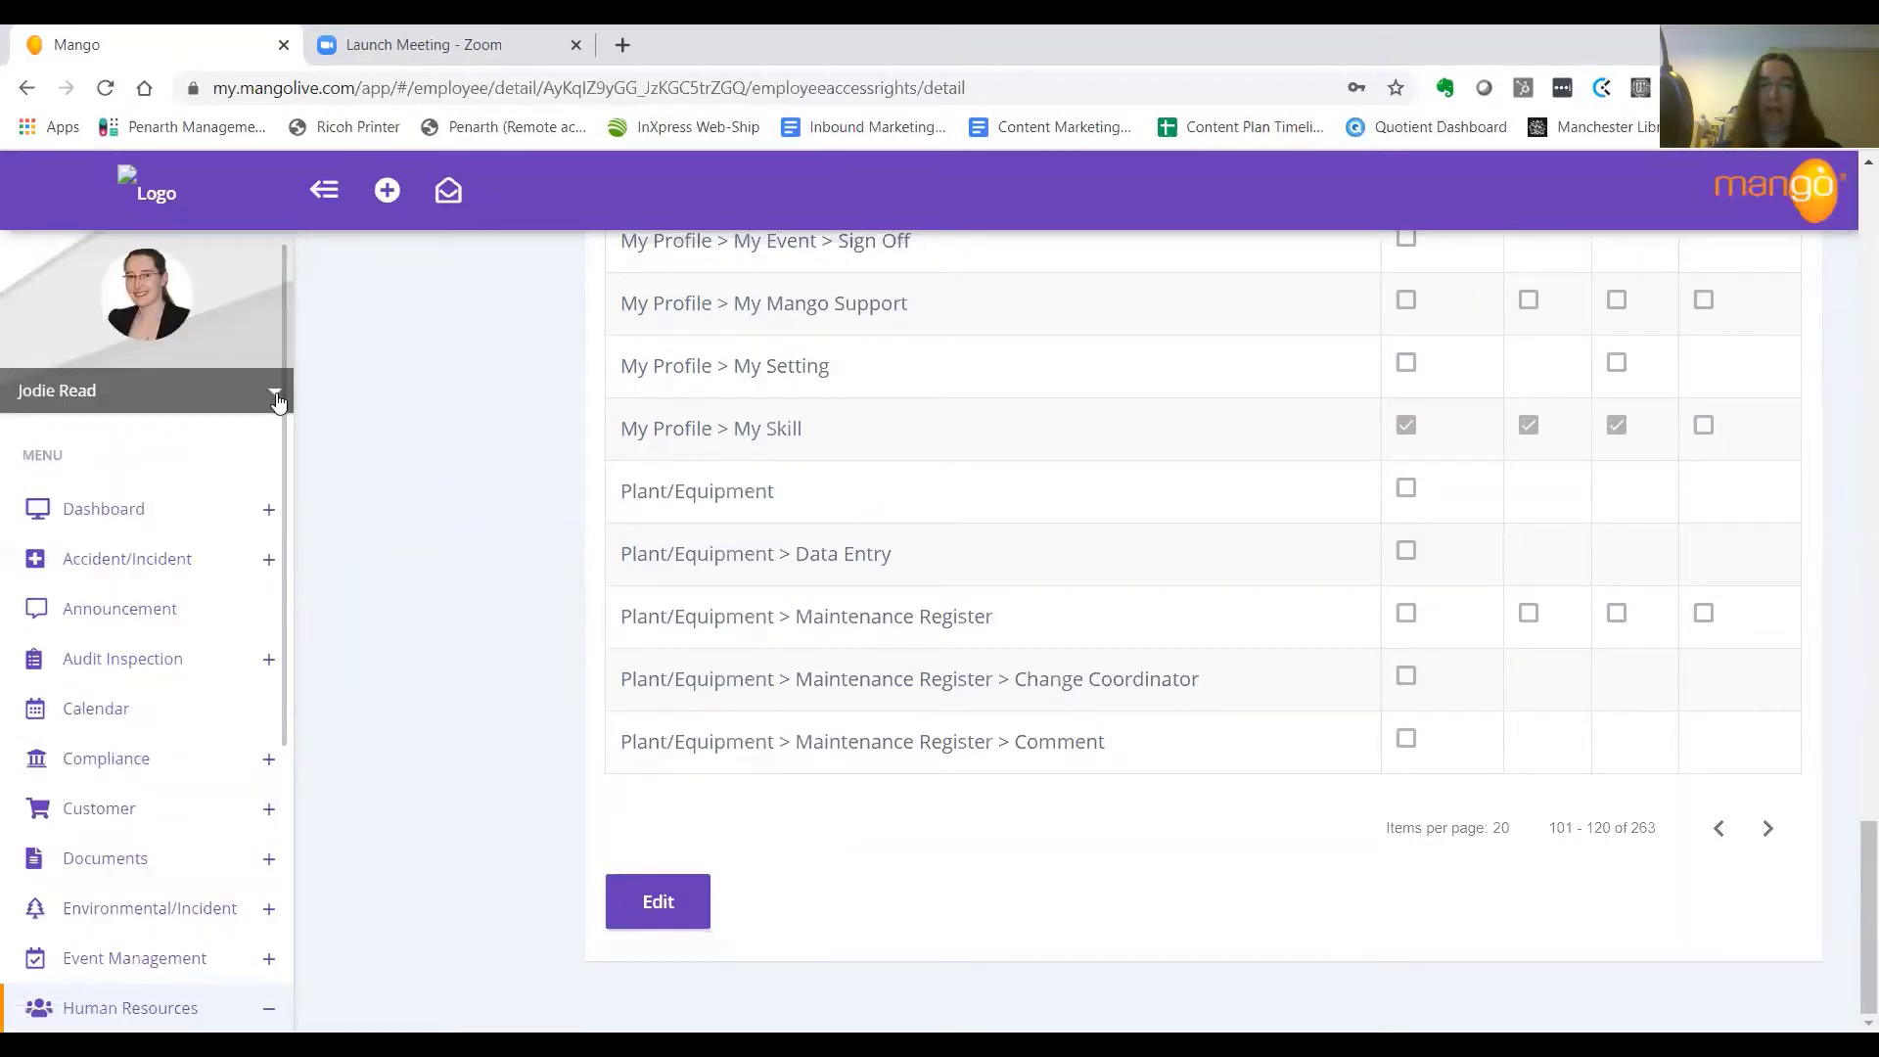
Sign out of the assessor account, sign in as the employee, and open his Profile
click(275, 393)
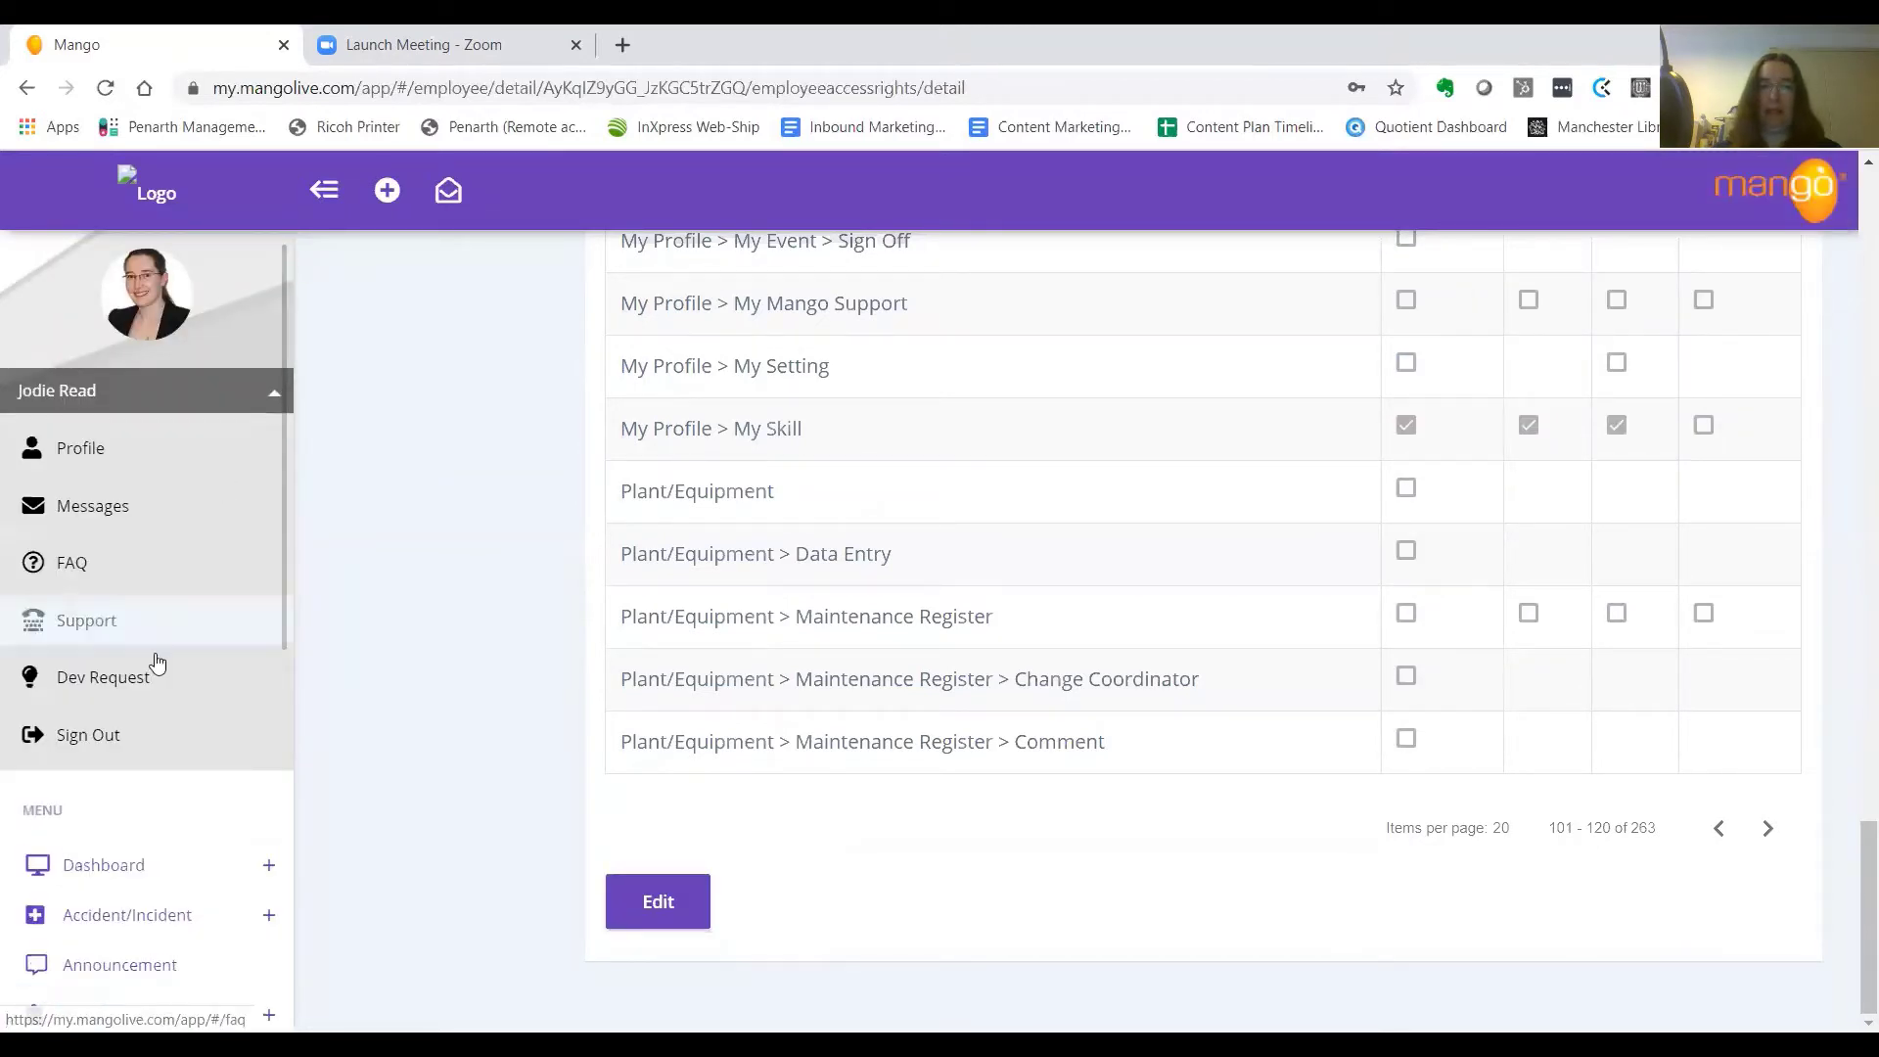
click(133, 731)
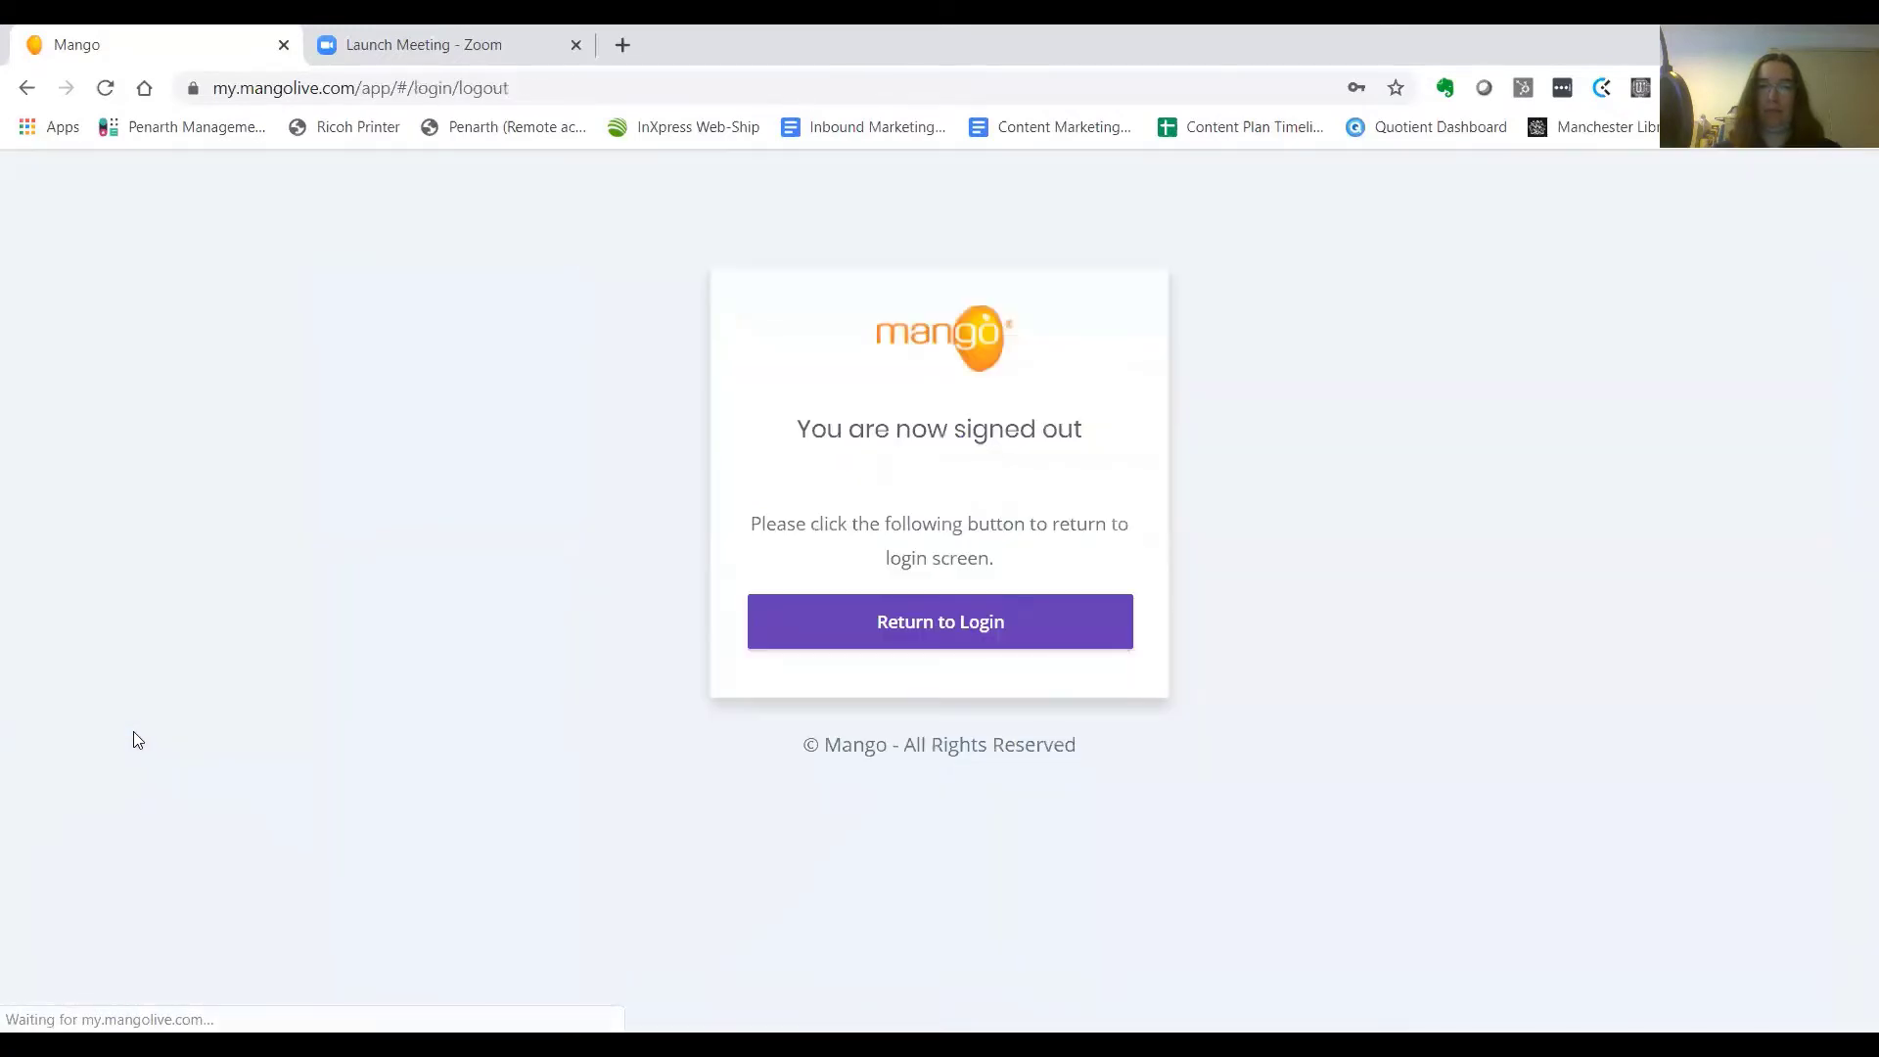
click(801, 621)
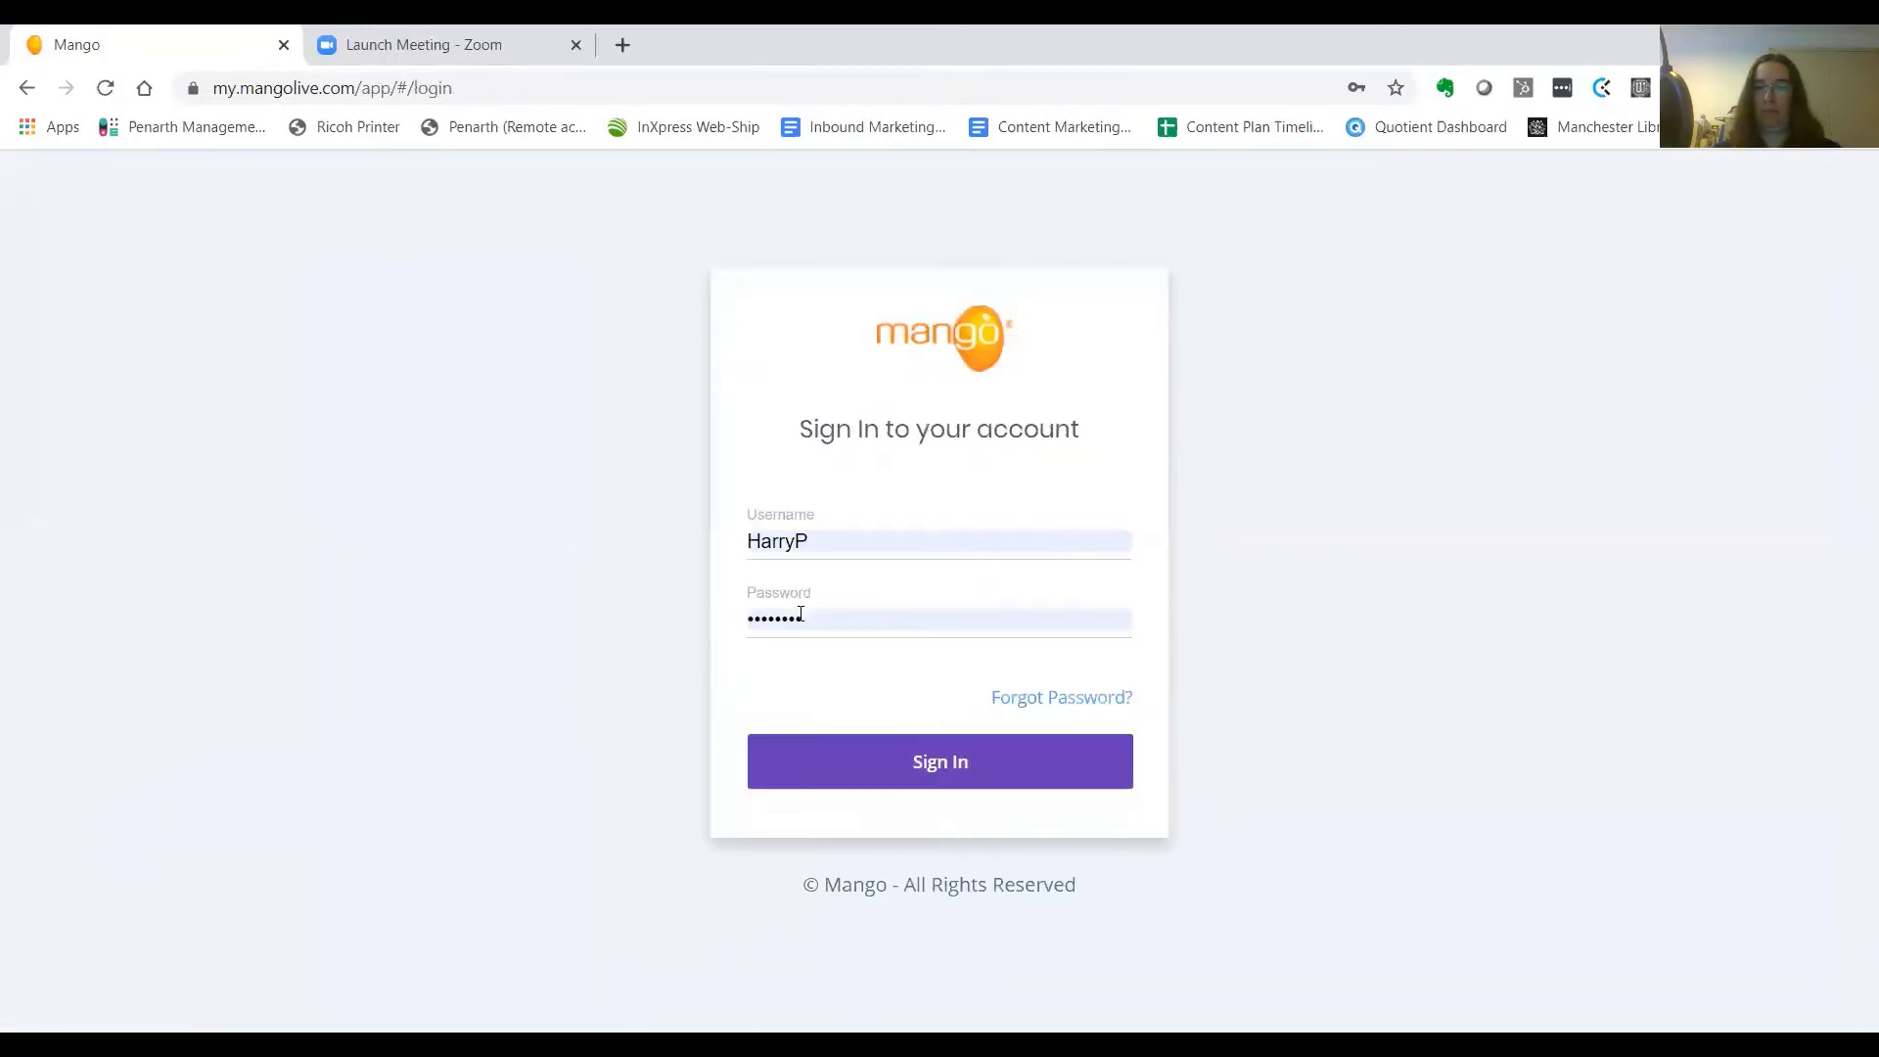
click(810, 765)
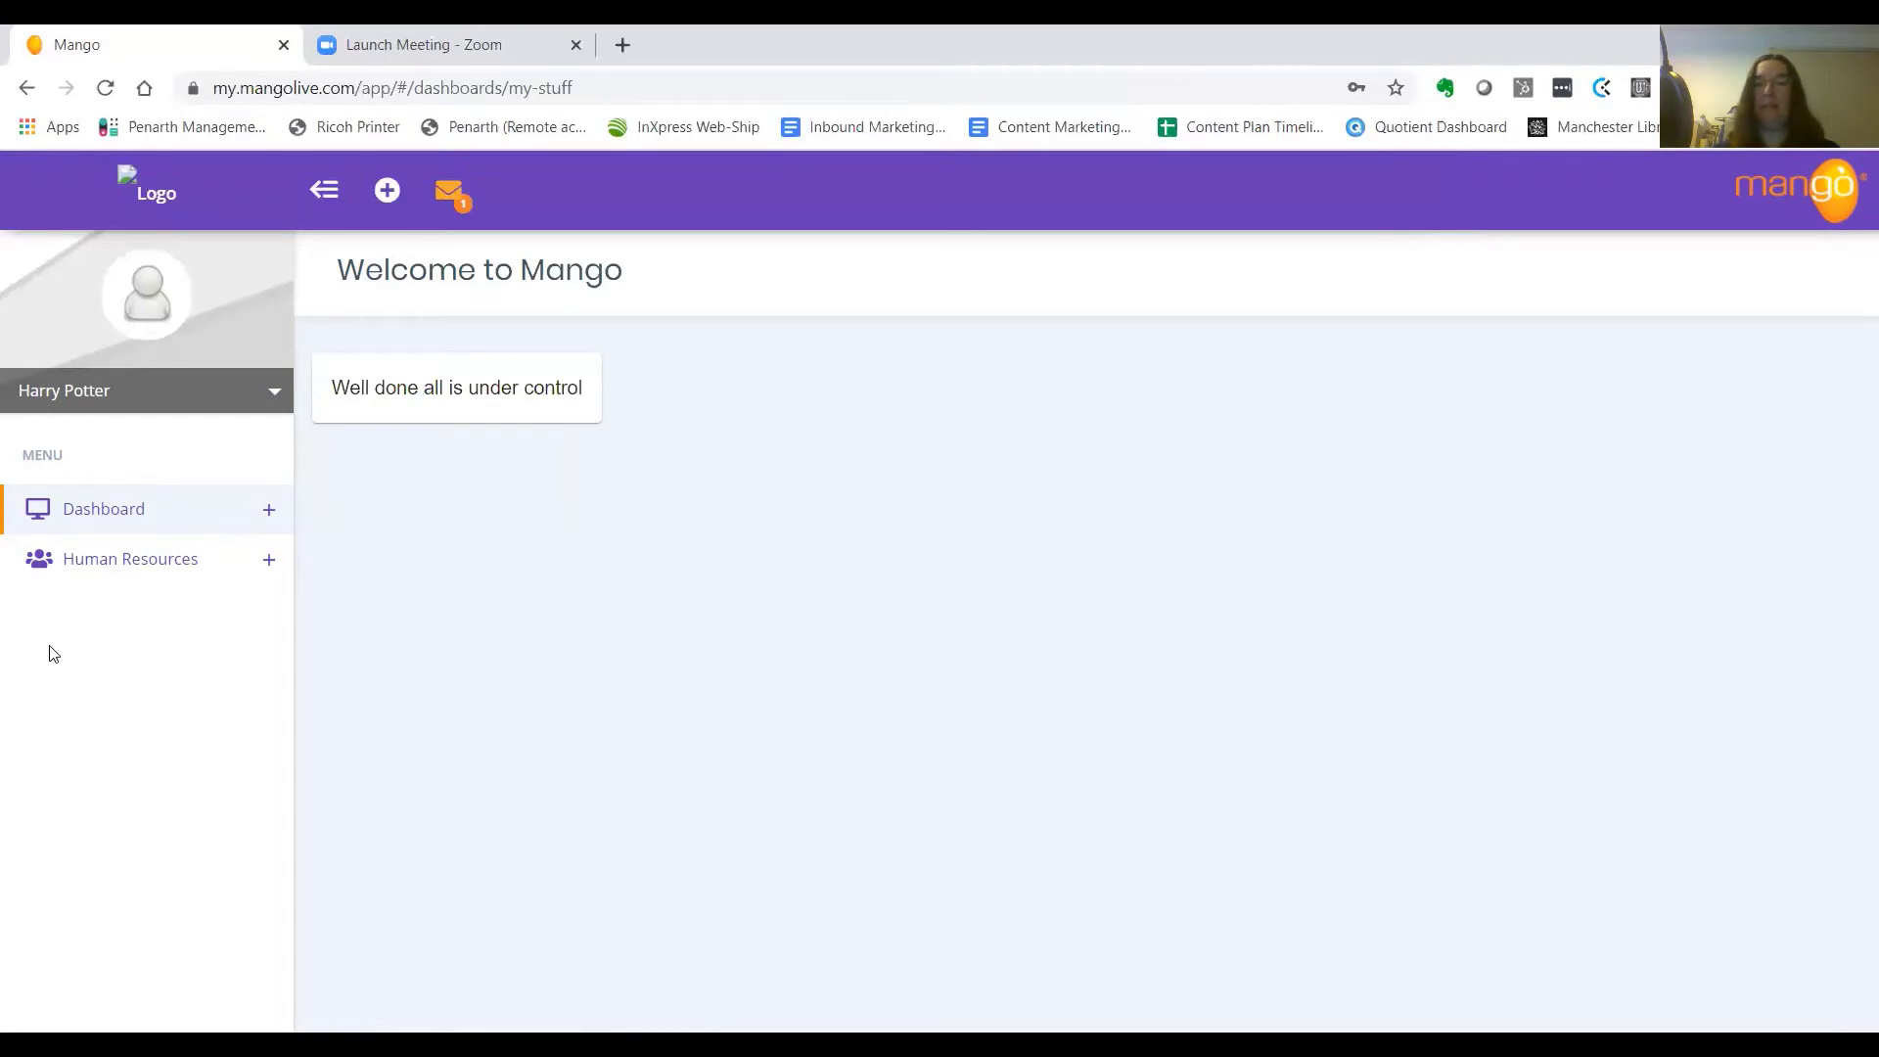
click(274, 397)
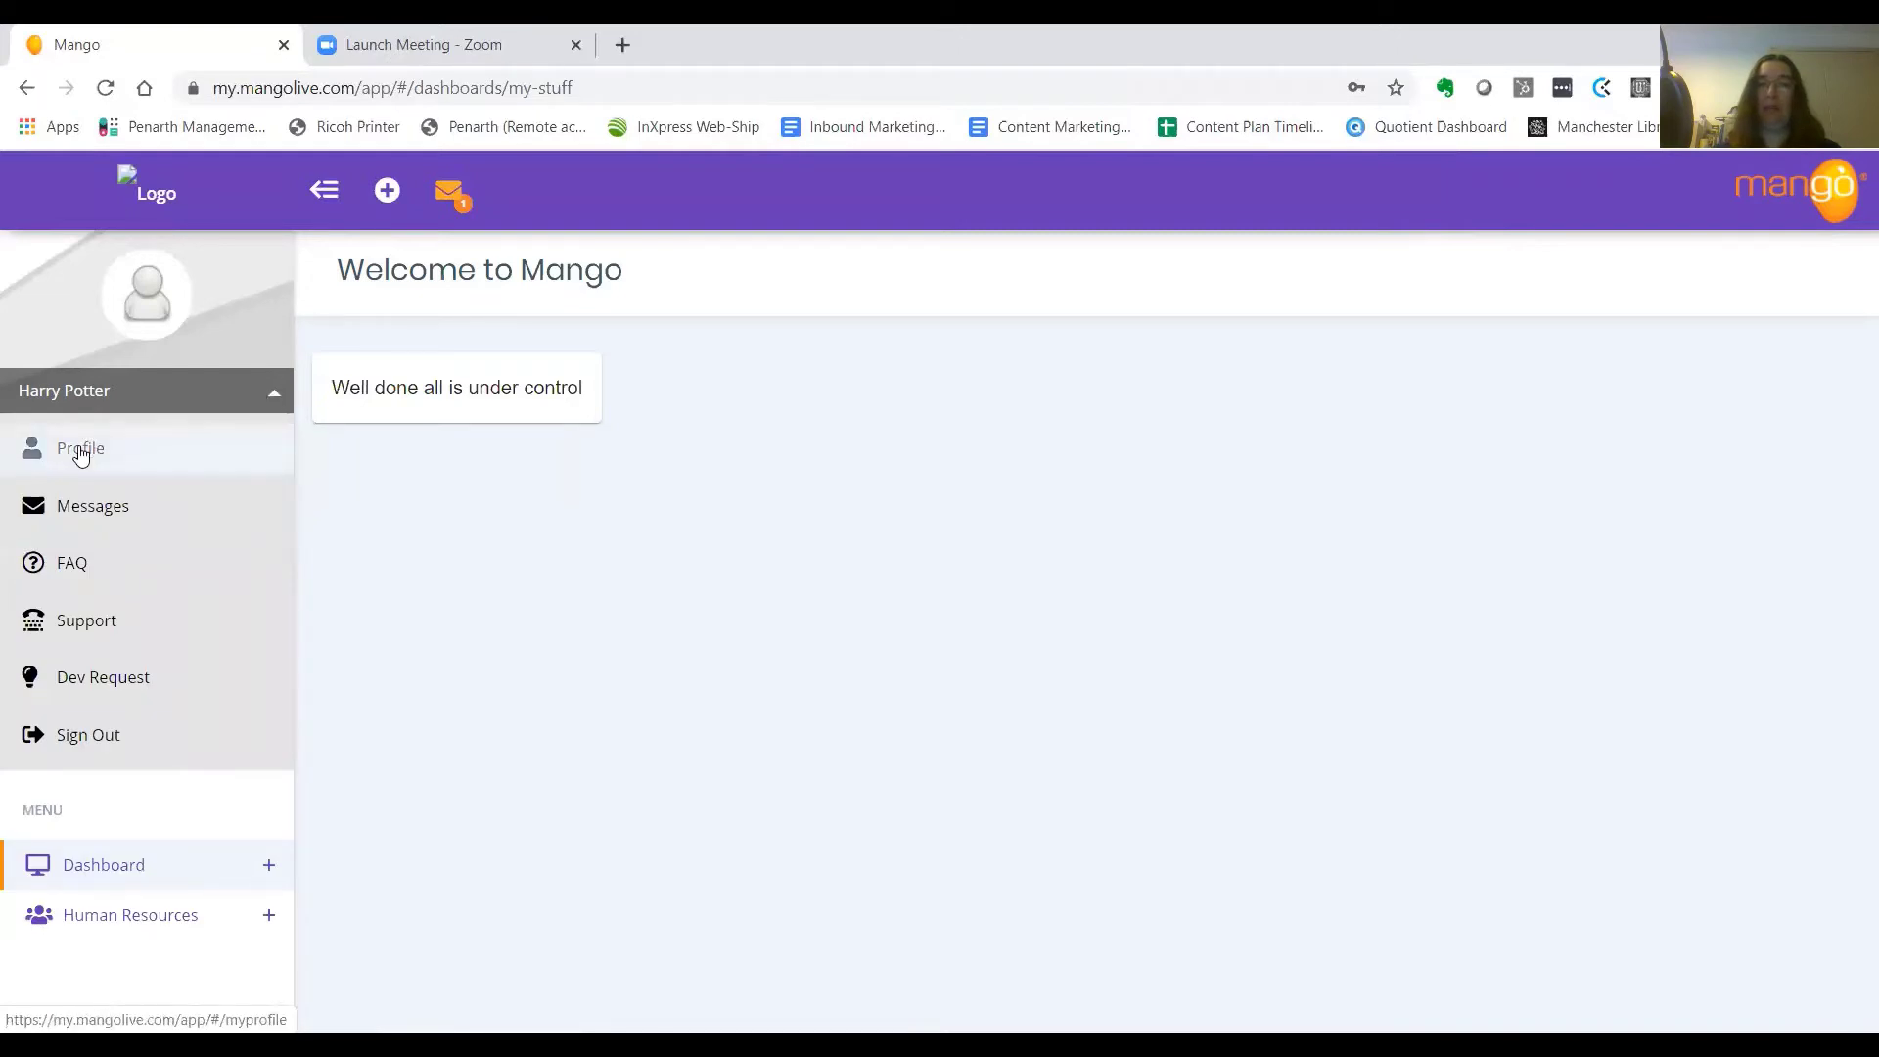
click(81, 455)
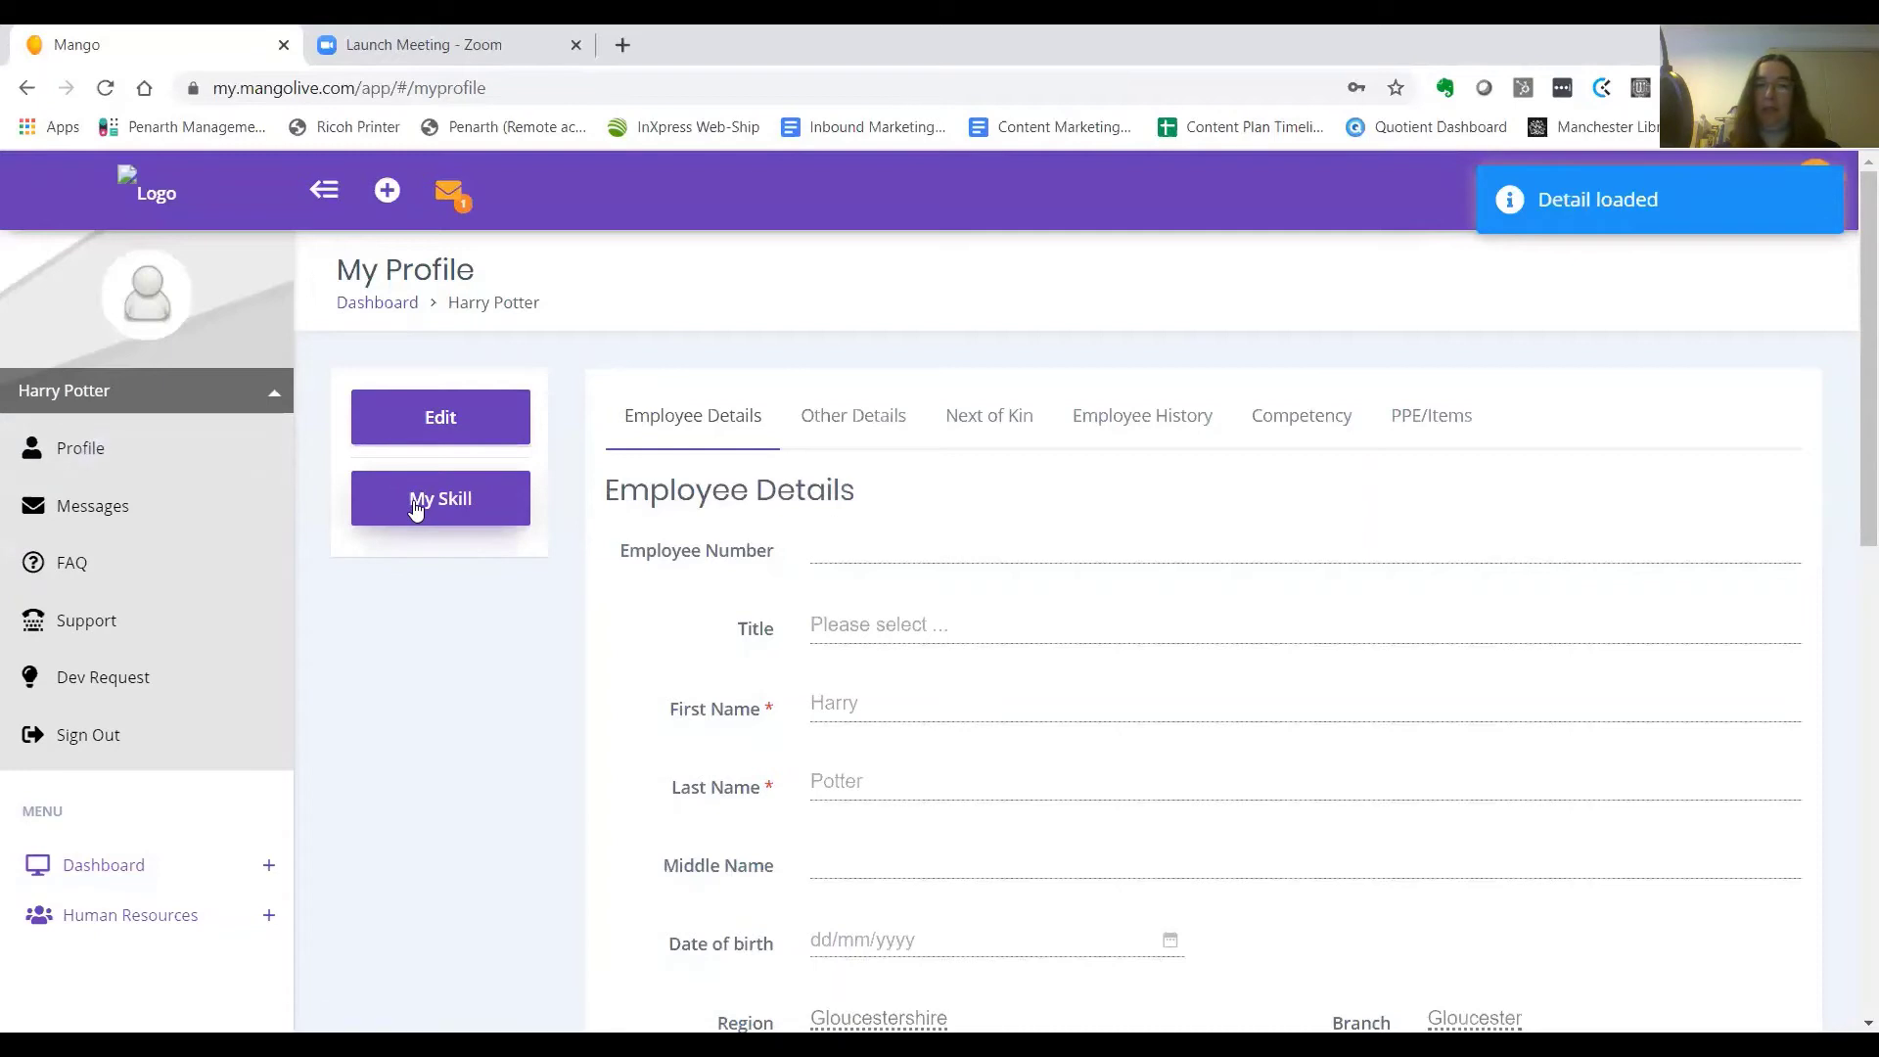
From My Skill, open the Induction skill's Learn Content with its training video
click(415, 507)
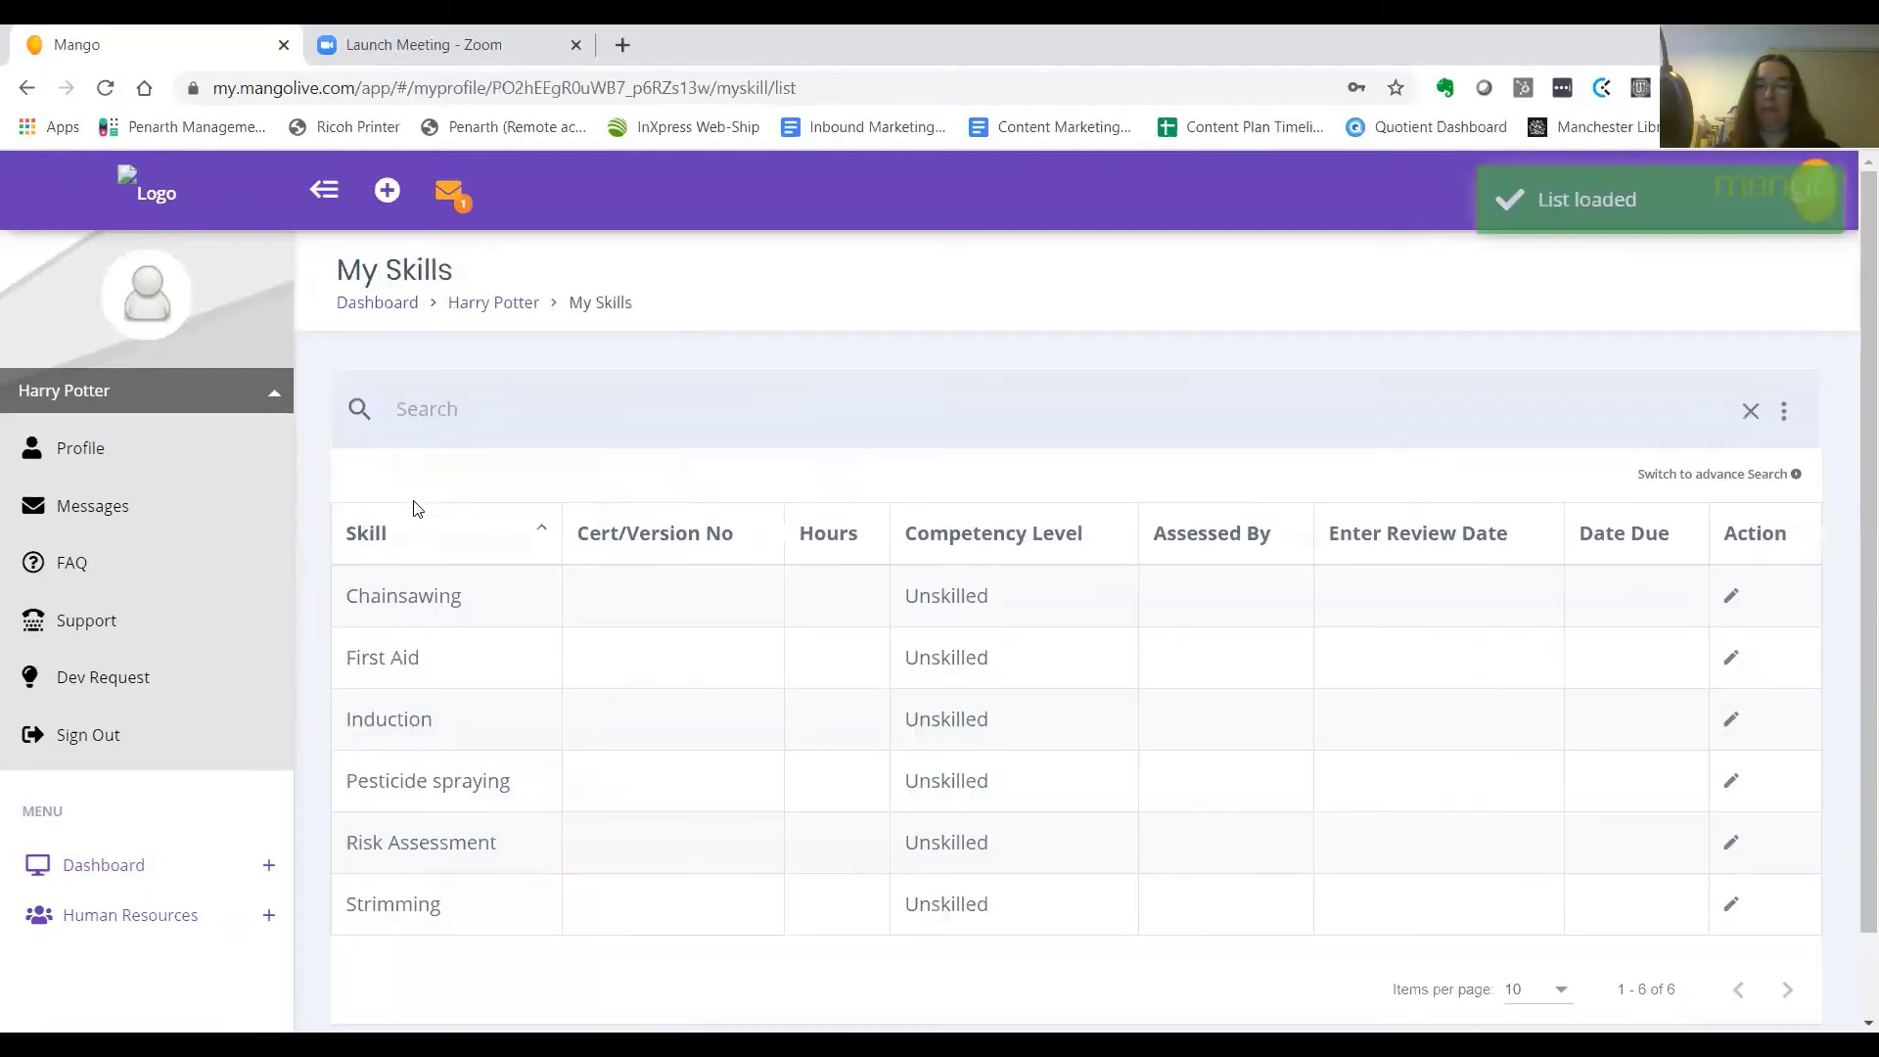
click(376, 719)
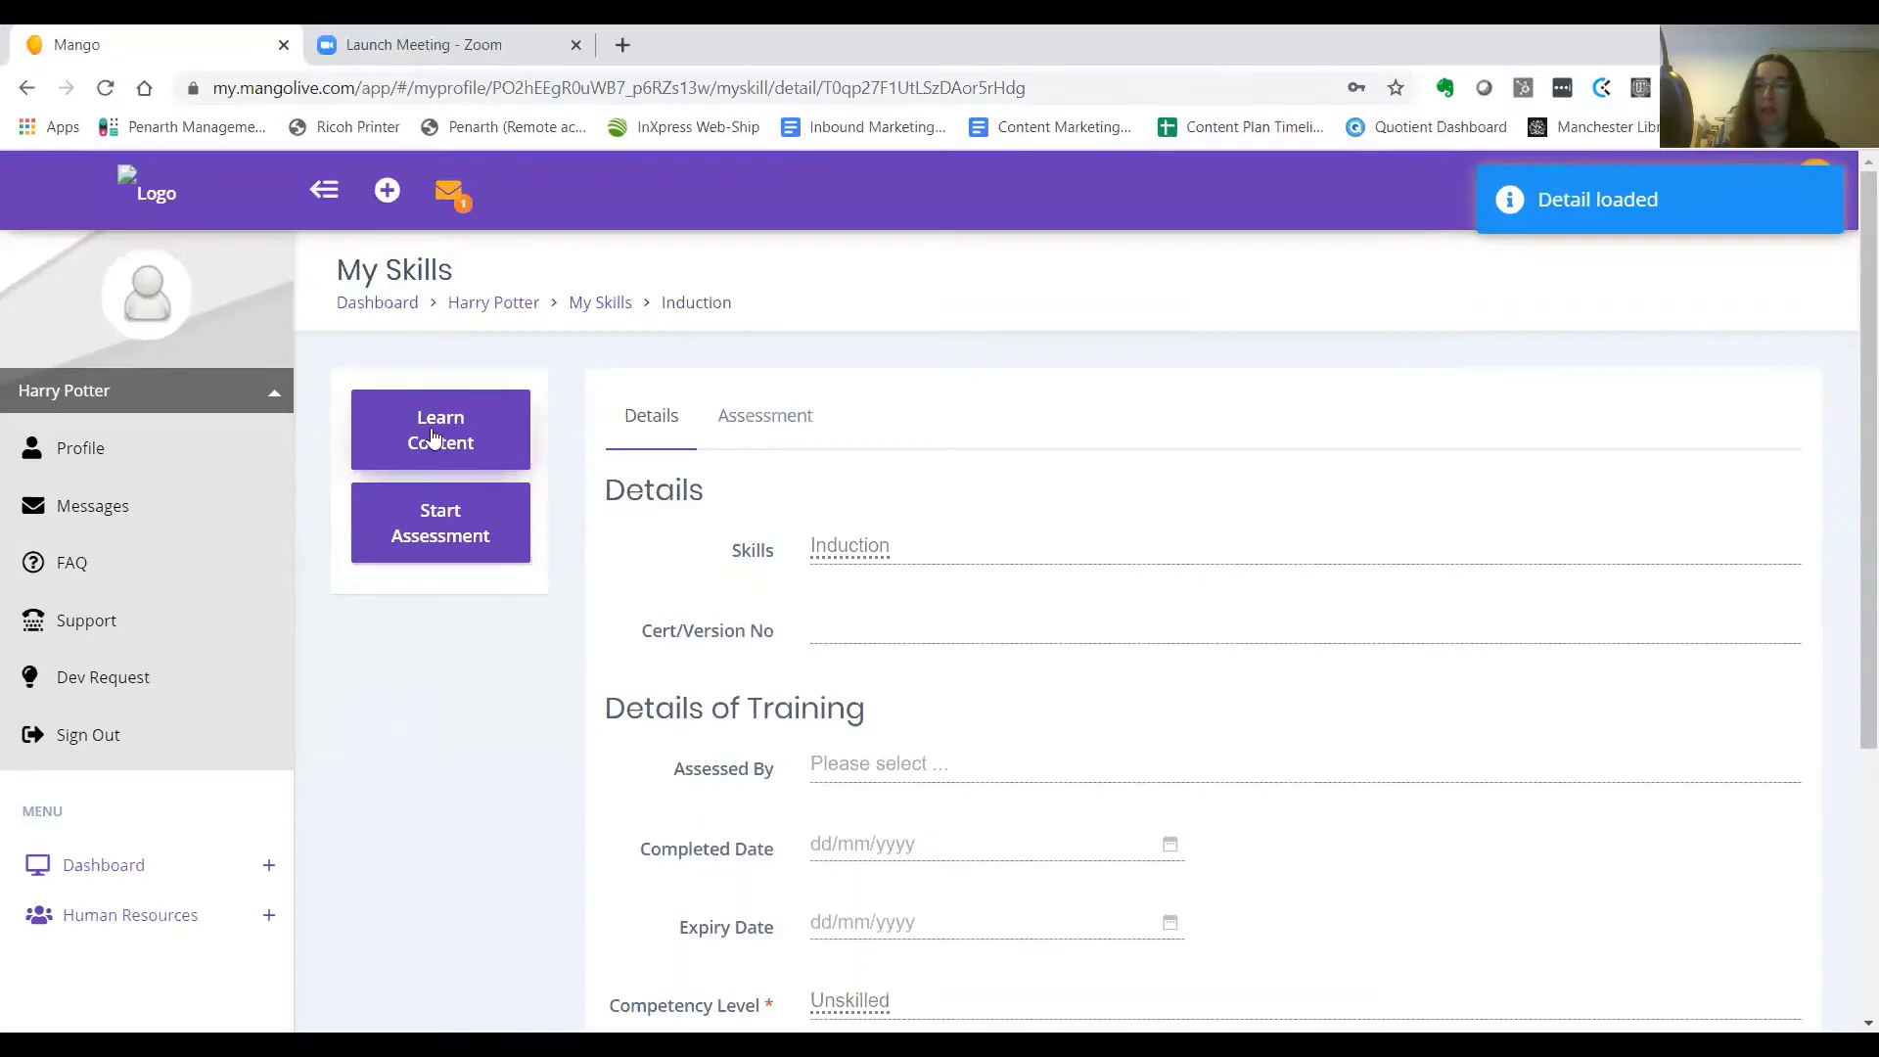
click(433, 437)
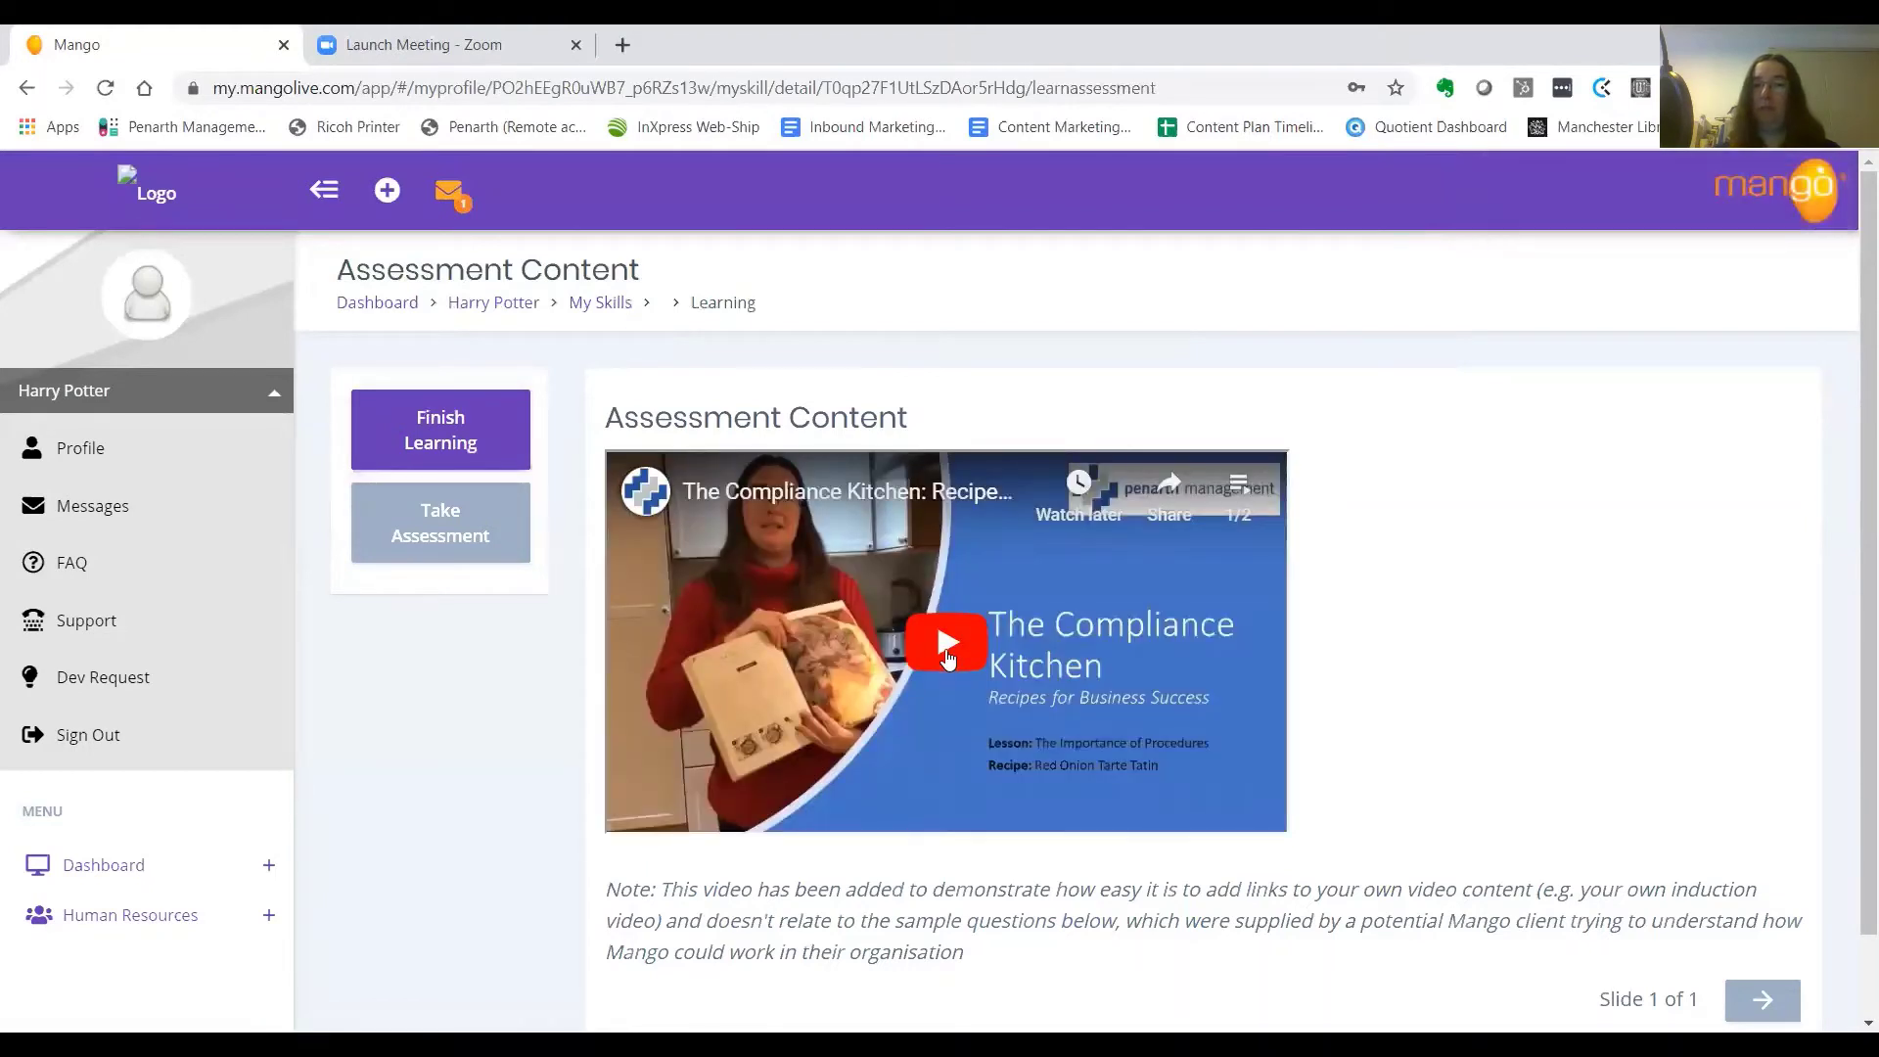
Play the Induction training video, then mark the learning content as finished
click(946, 650)
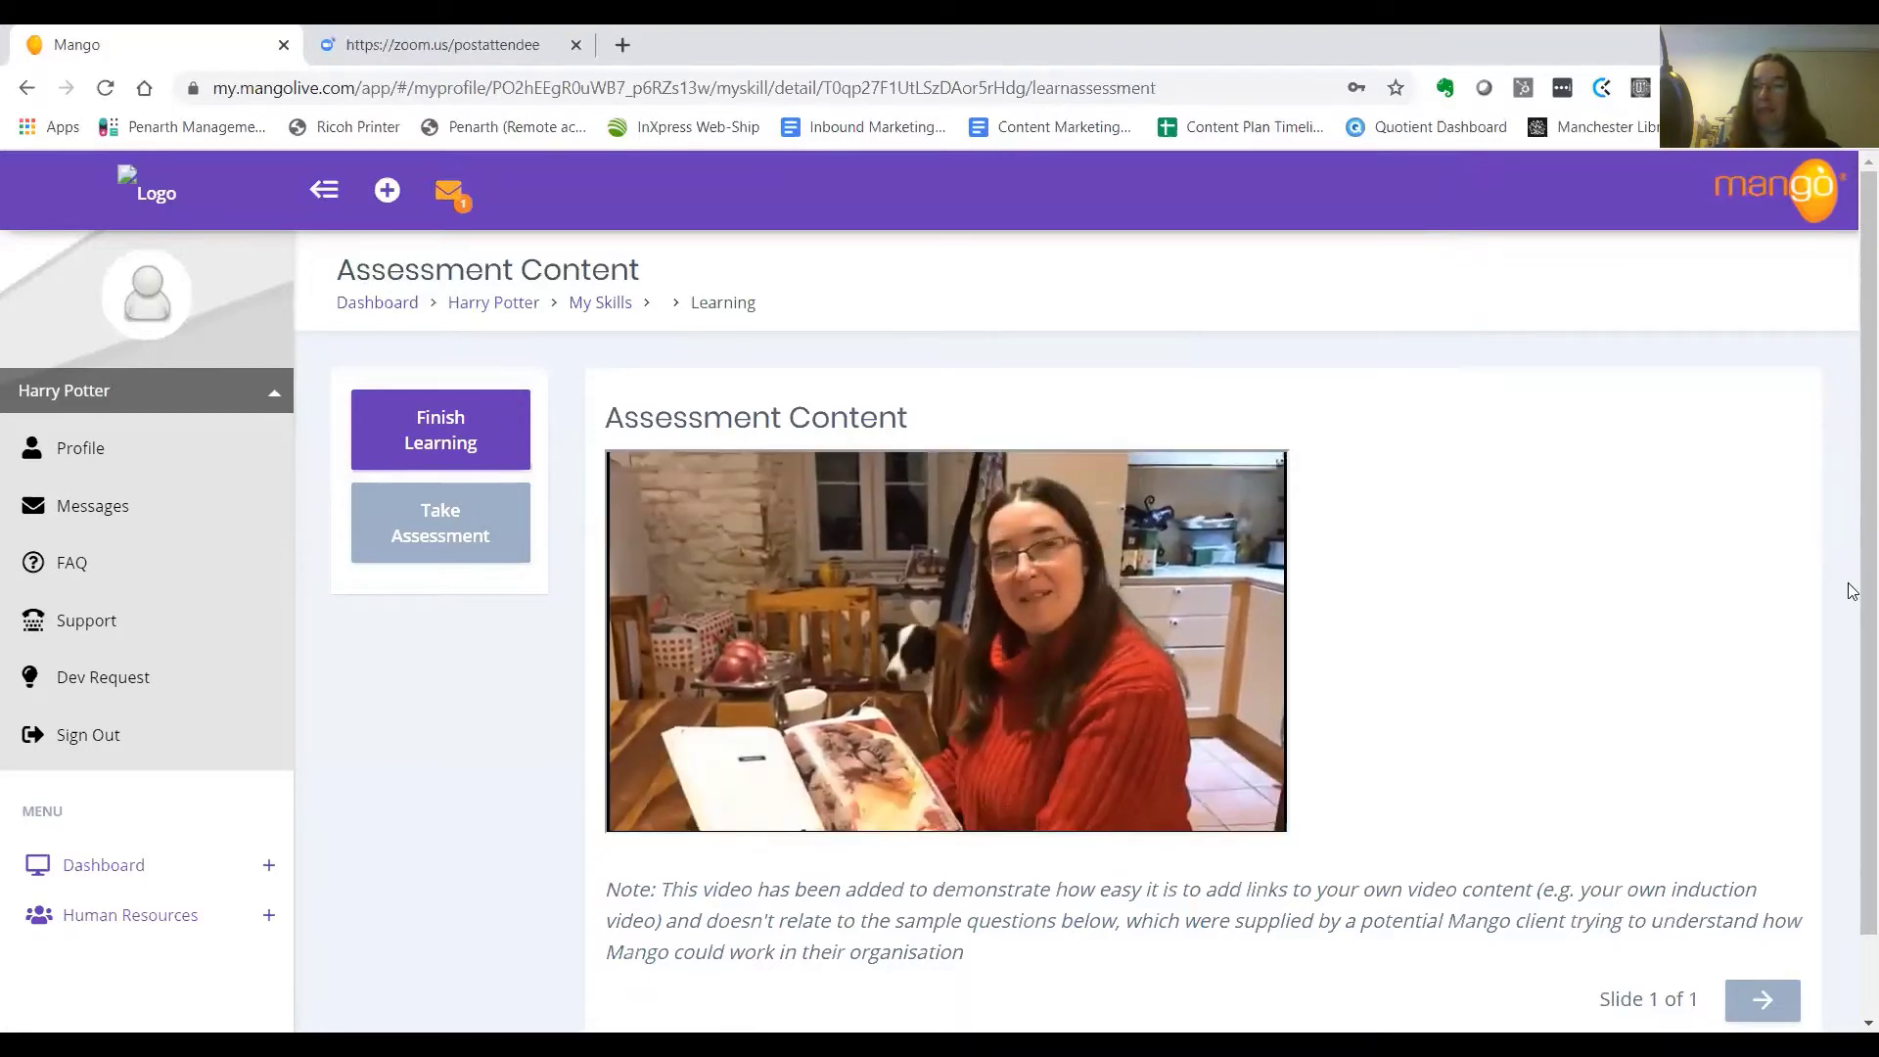
scroll(1850, 617, down, 1)
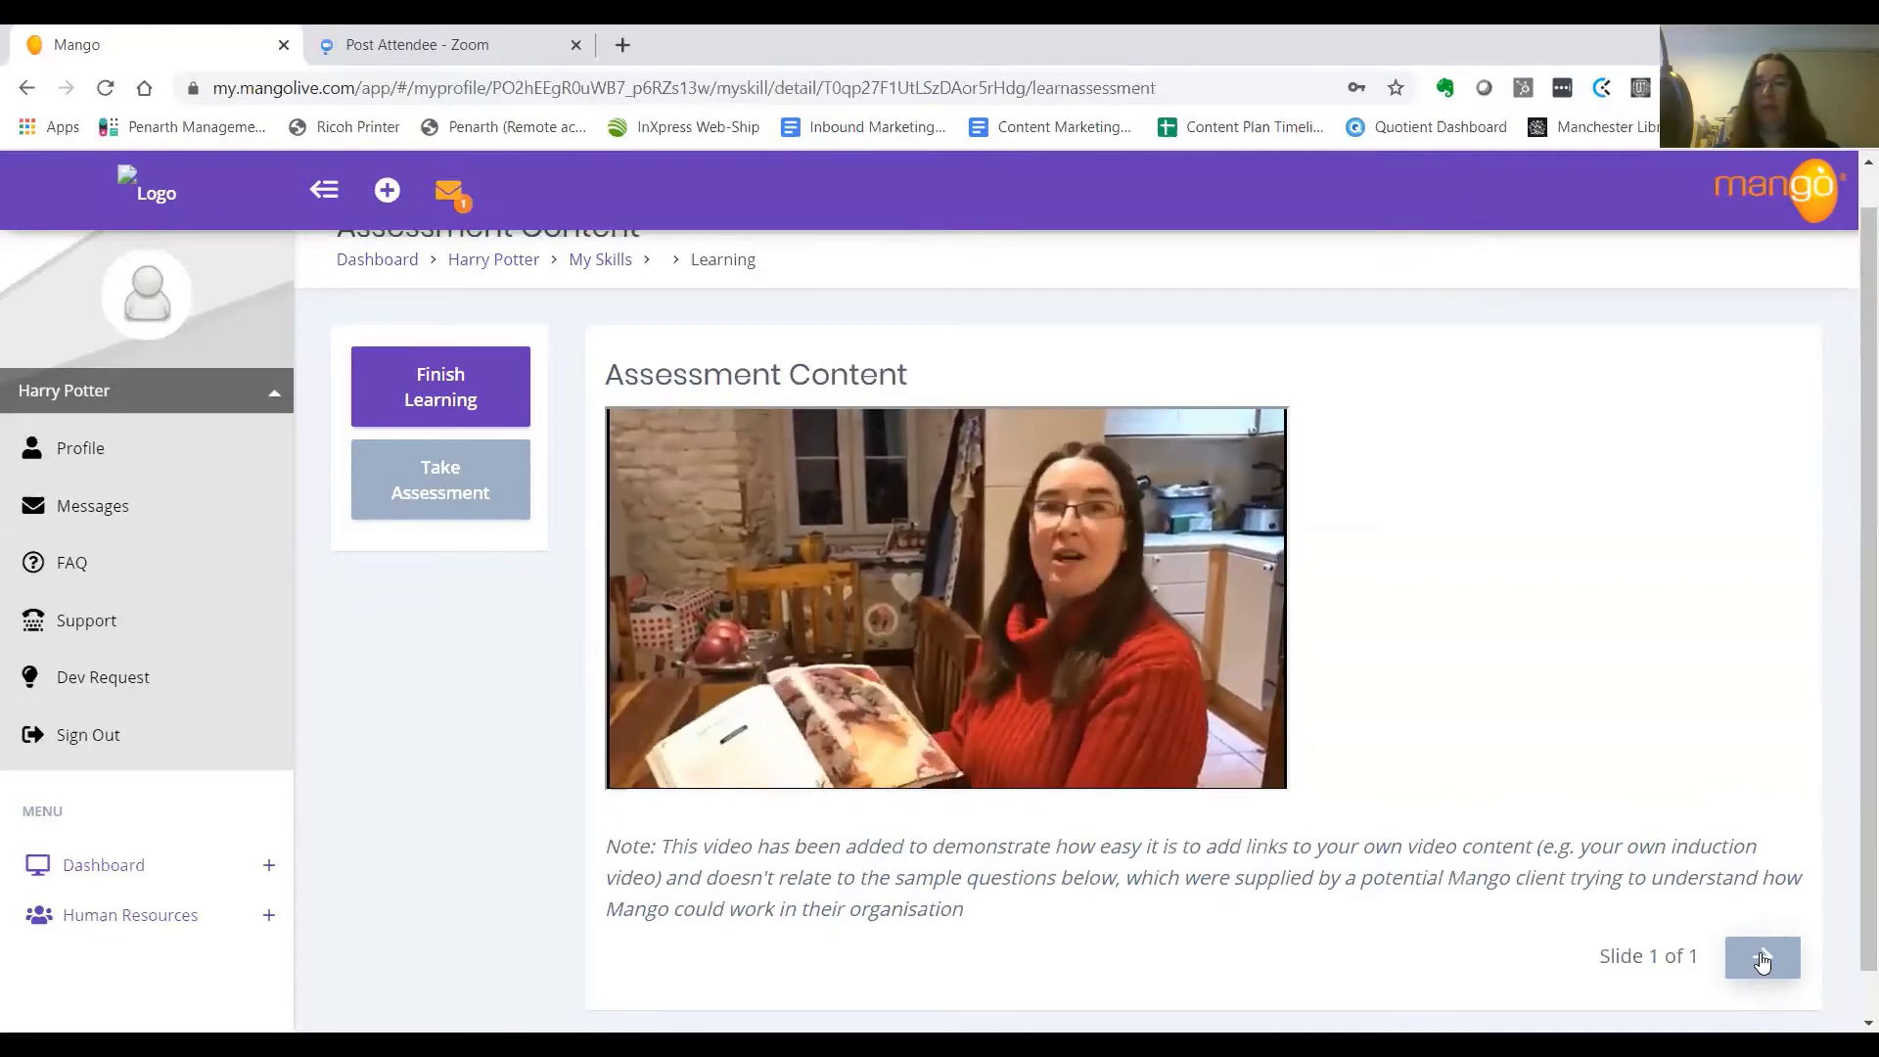
click(444, 383)
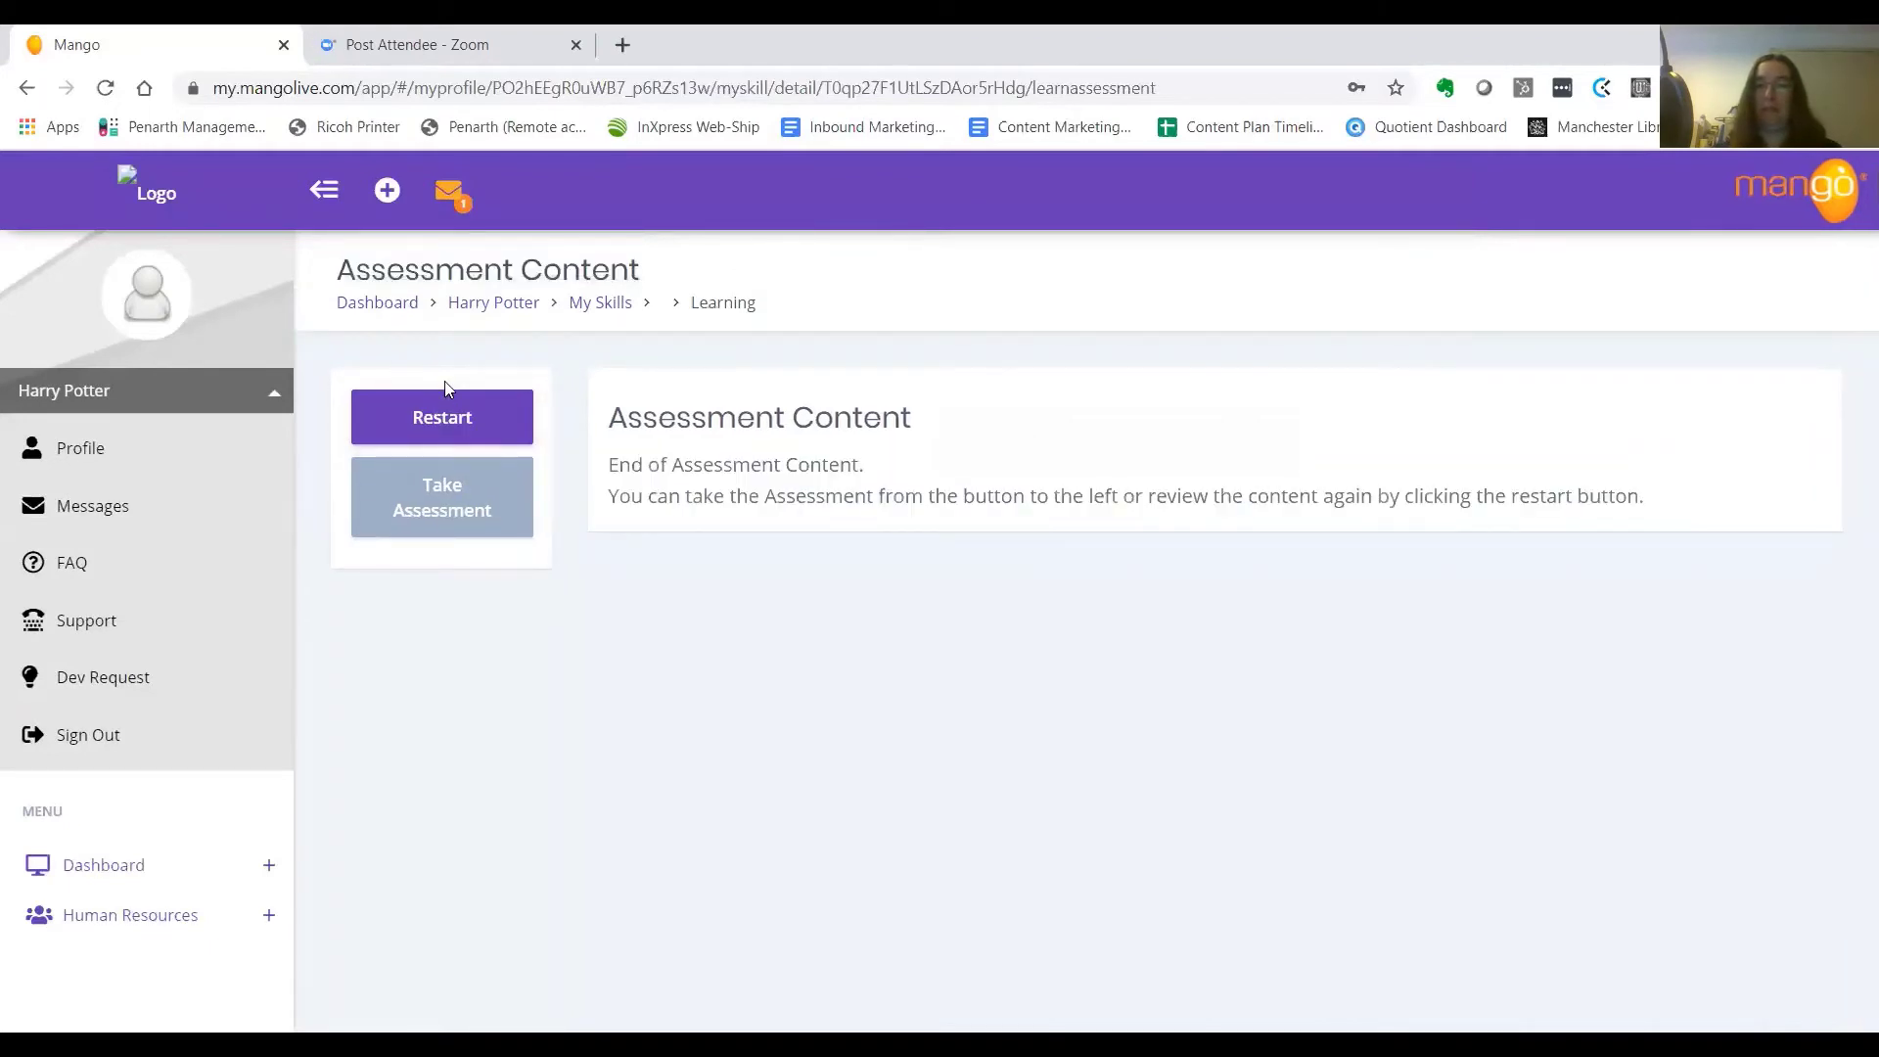
Start the Induction Assessment and answer questions 1–3: HR, alarm tested weekly, third safety-contact option
click(436, 499)
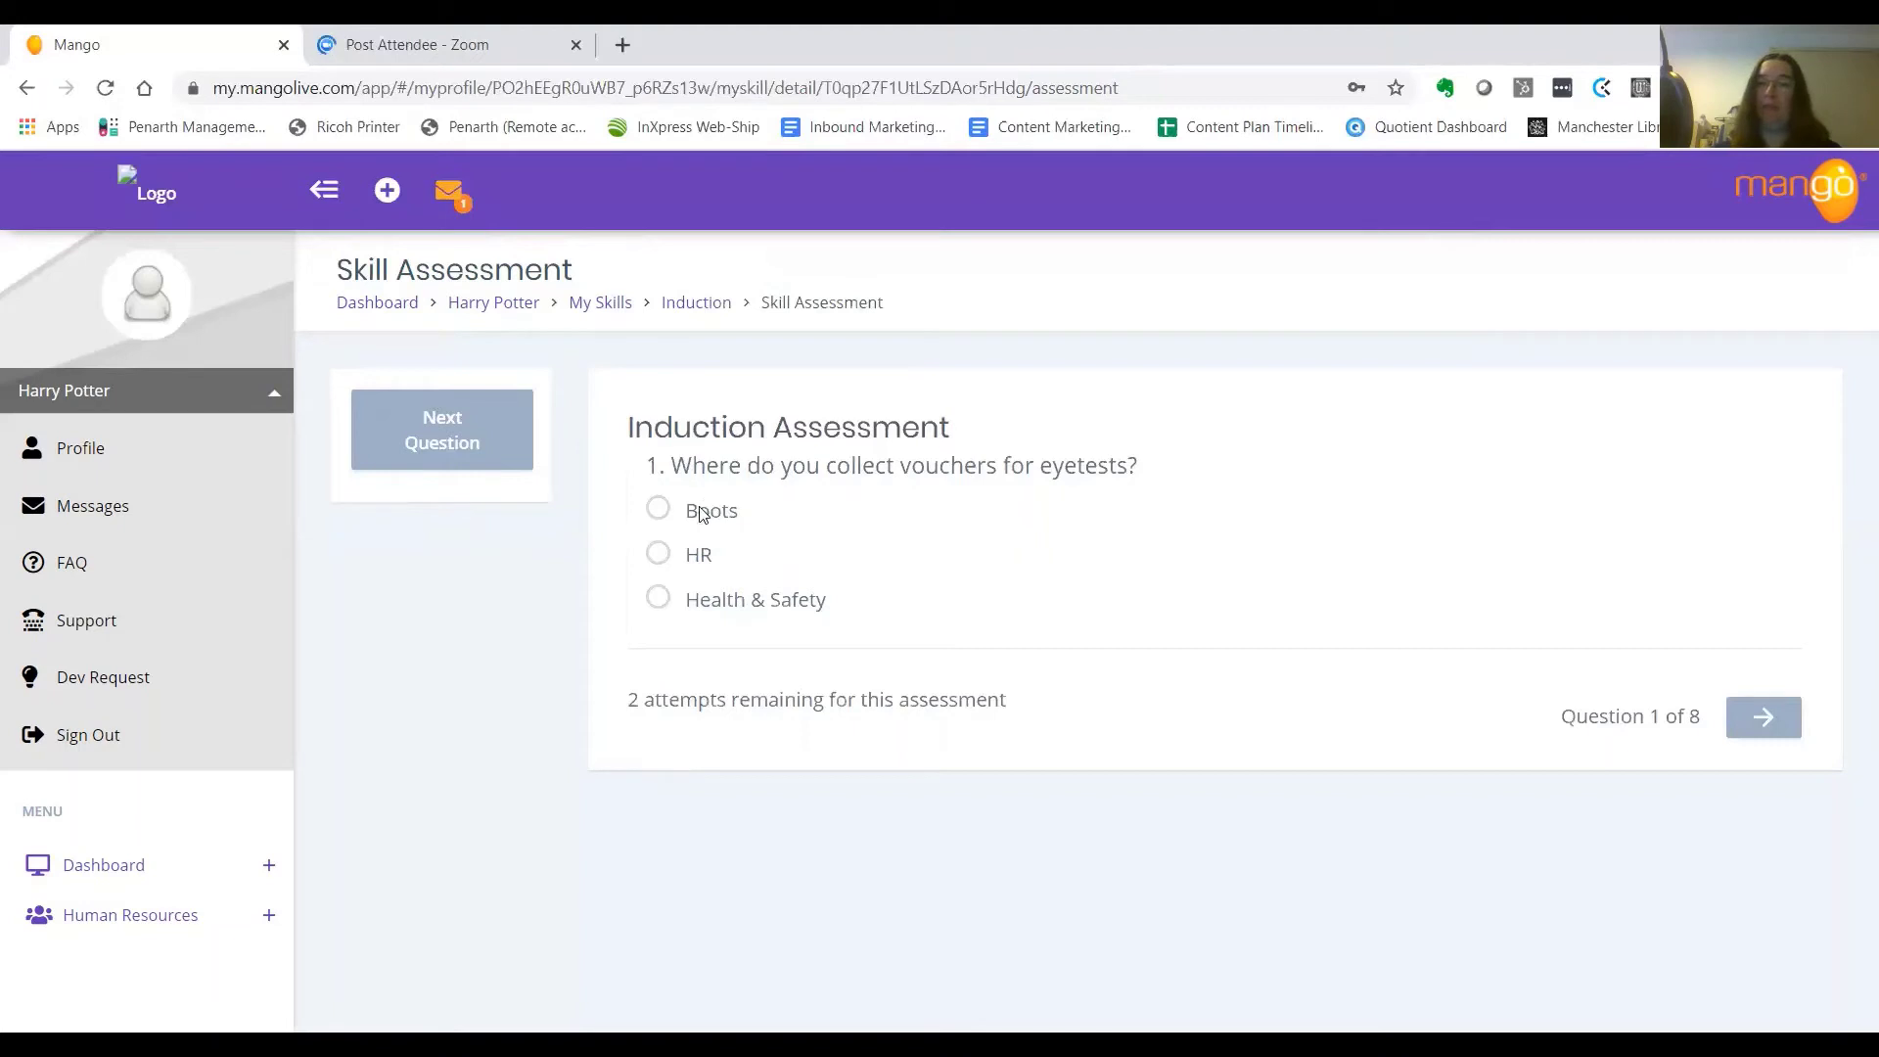
click(655, 560)
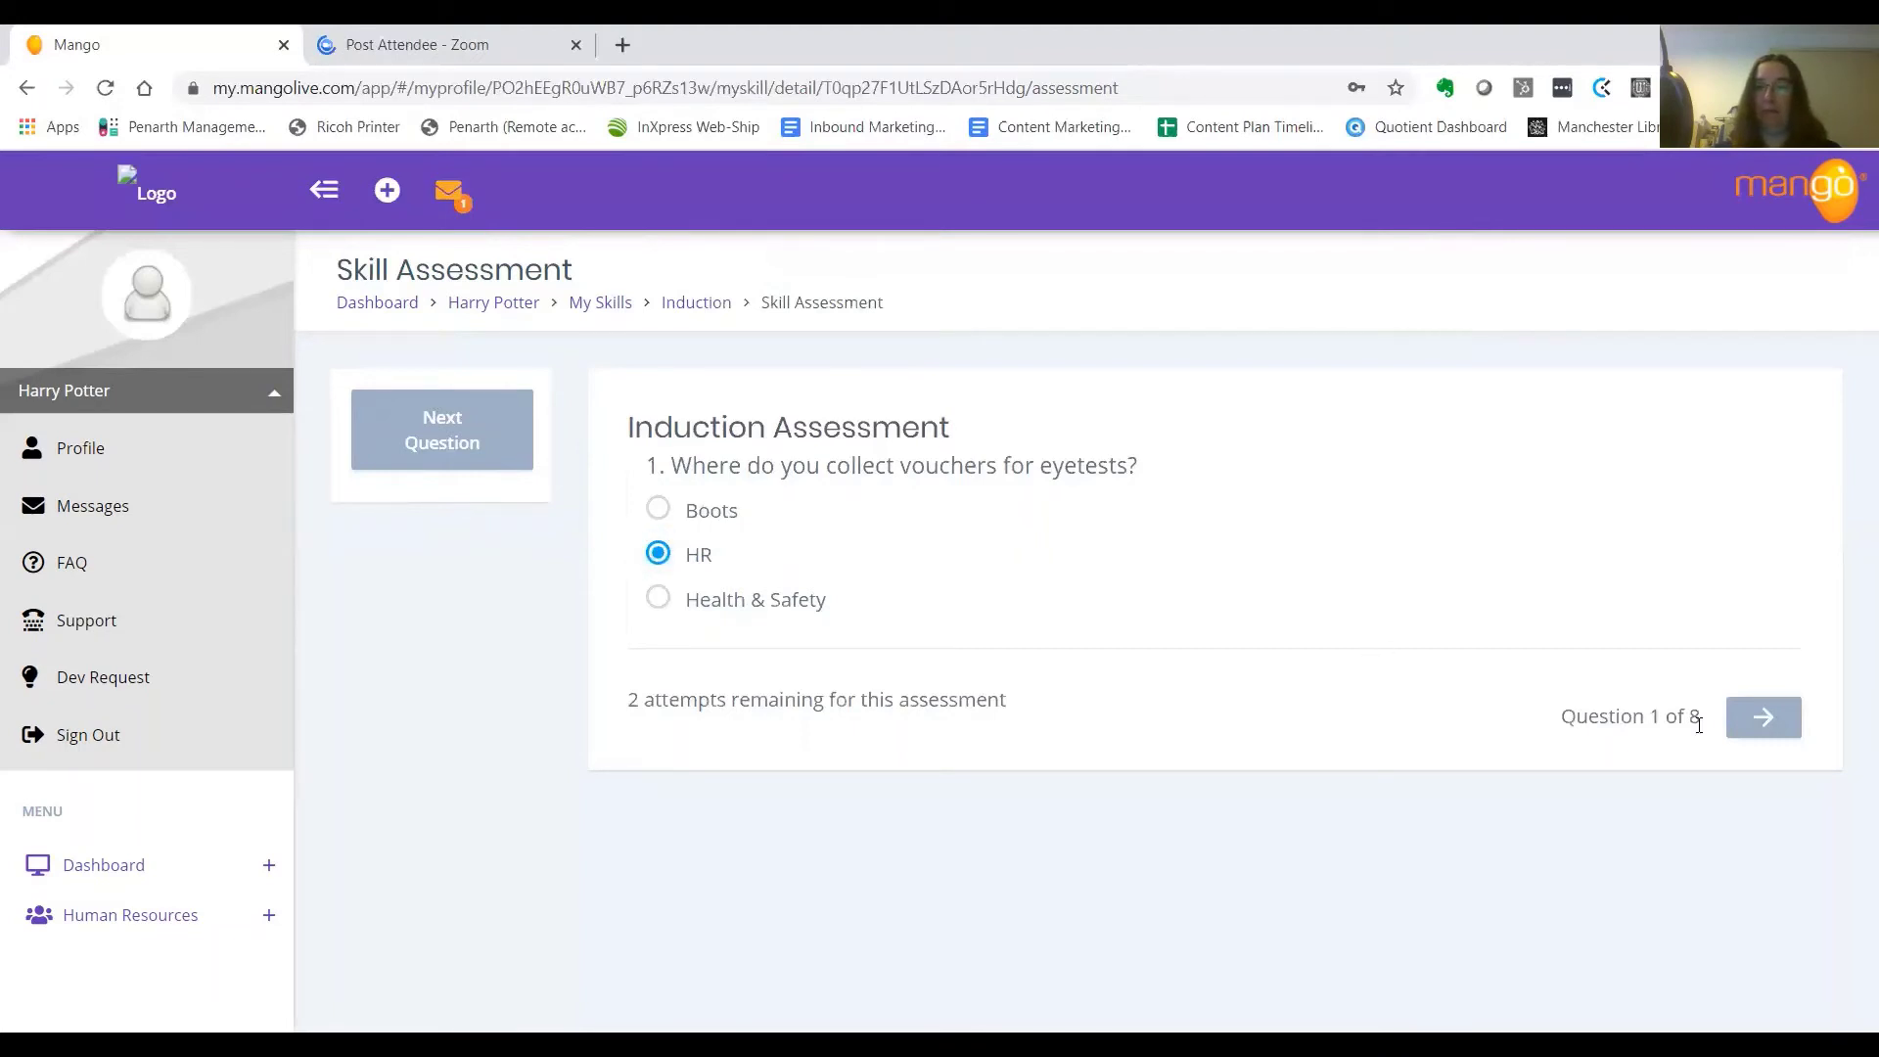
click(1762, 729)
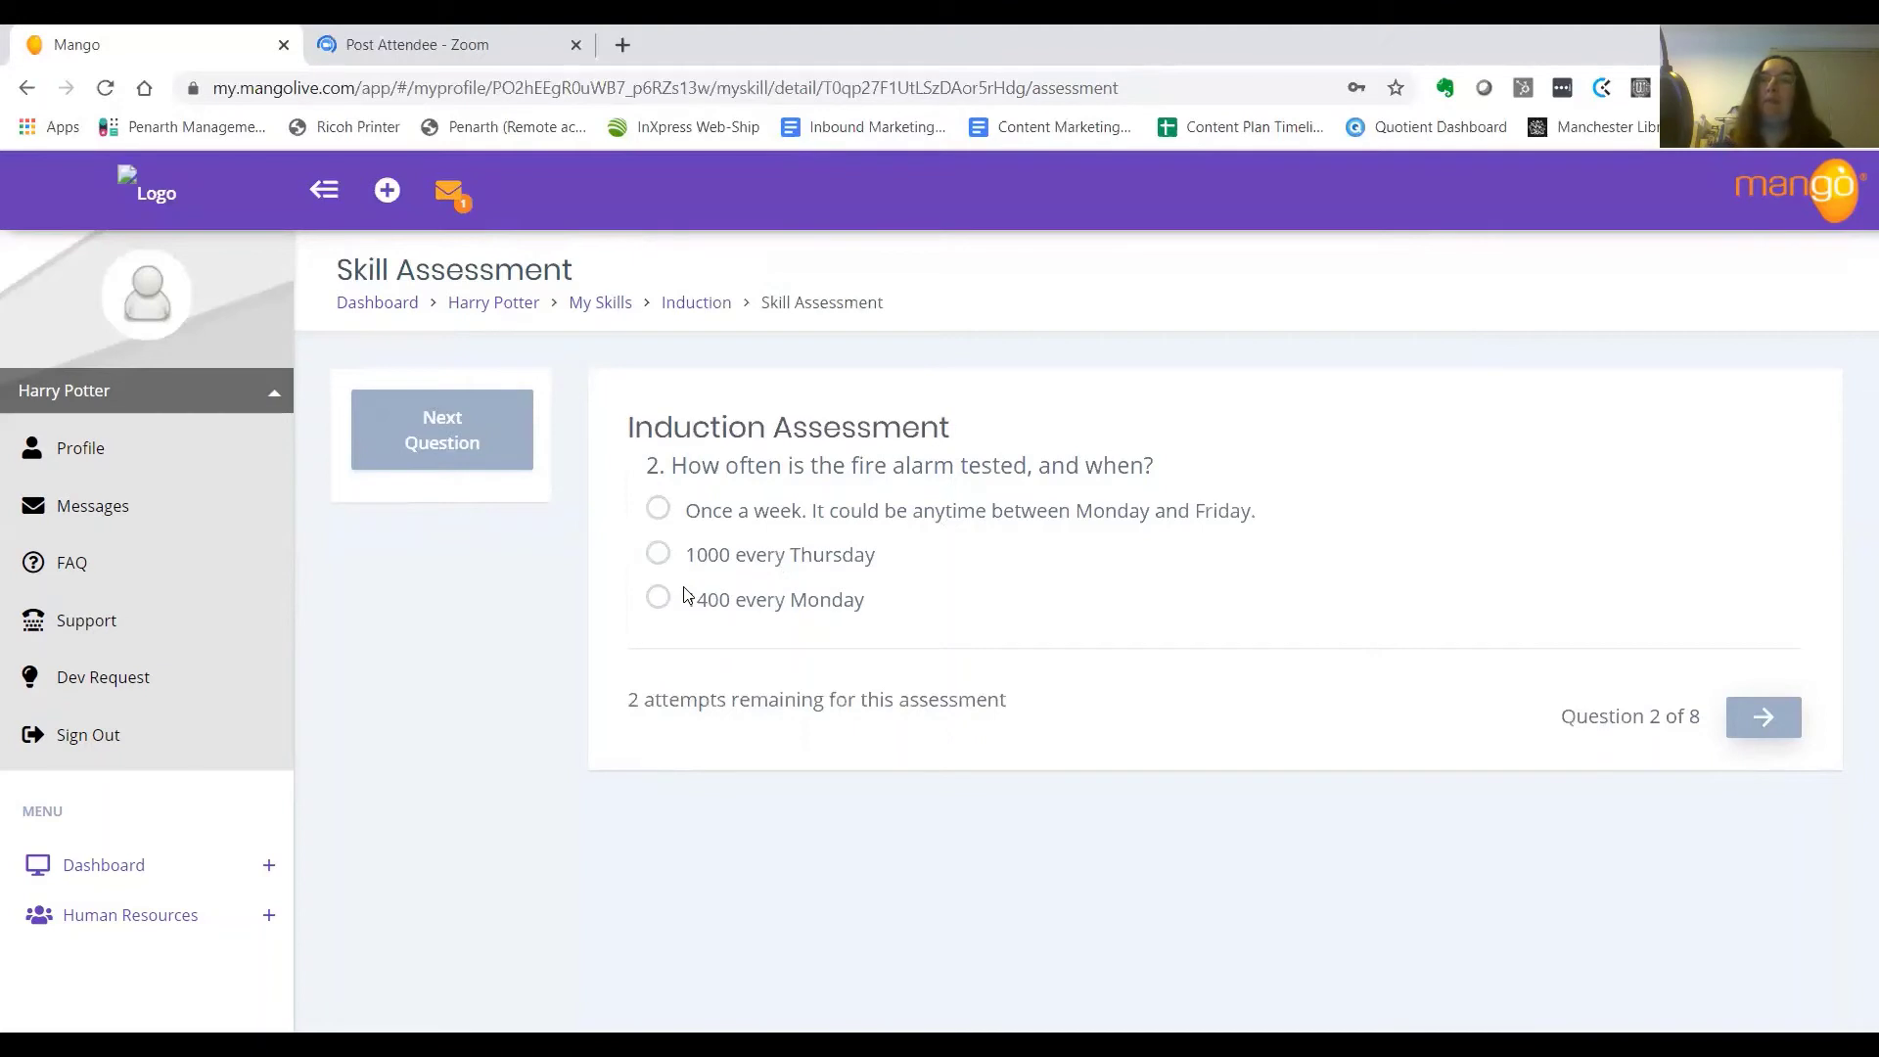
click(662, 517)
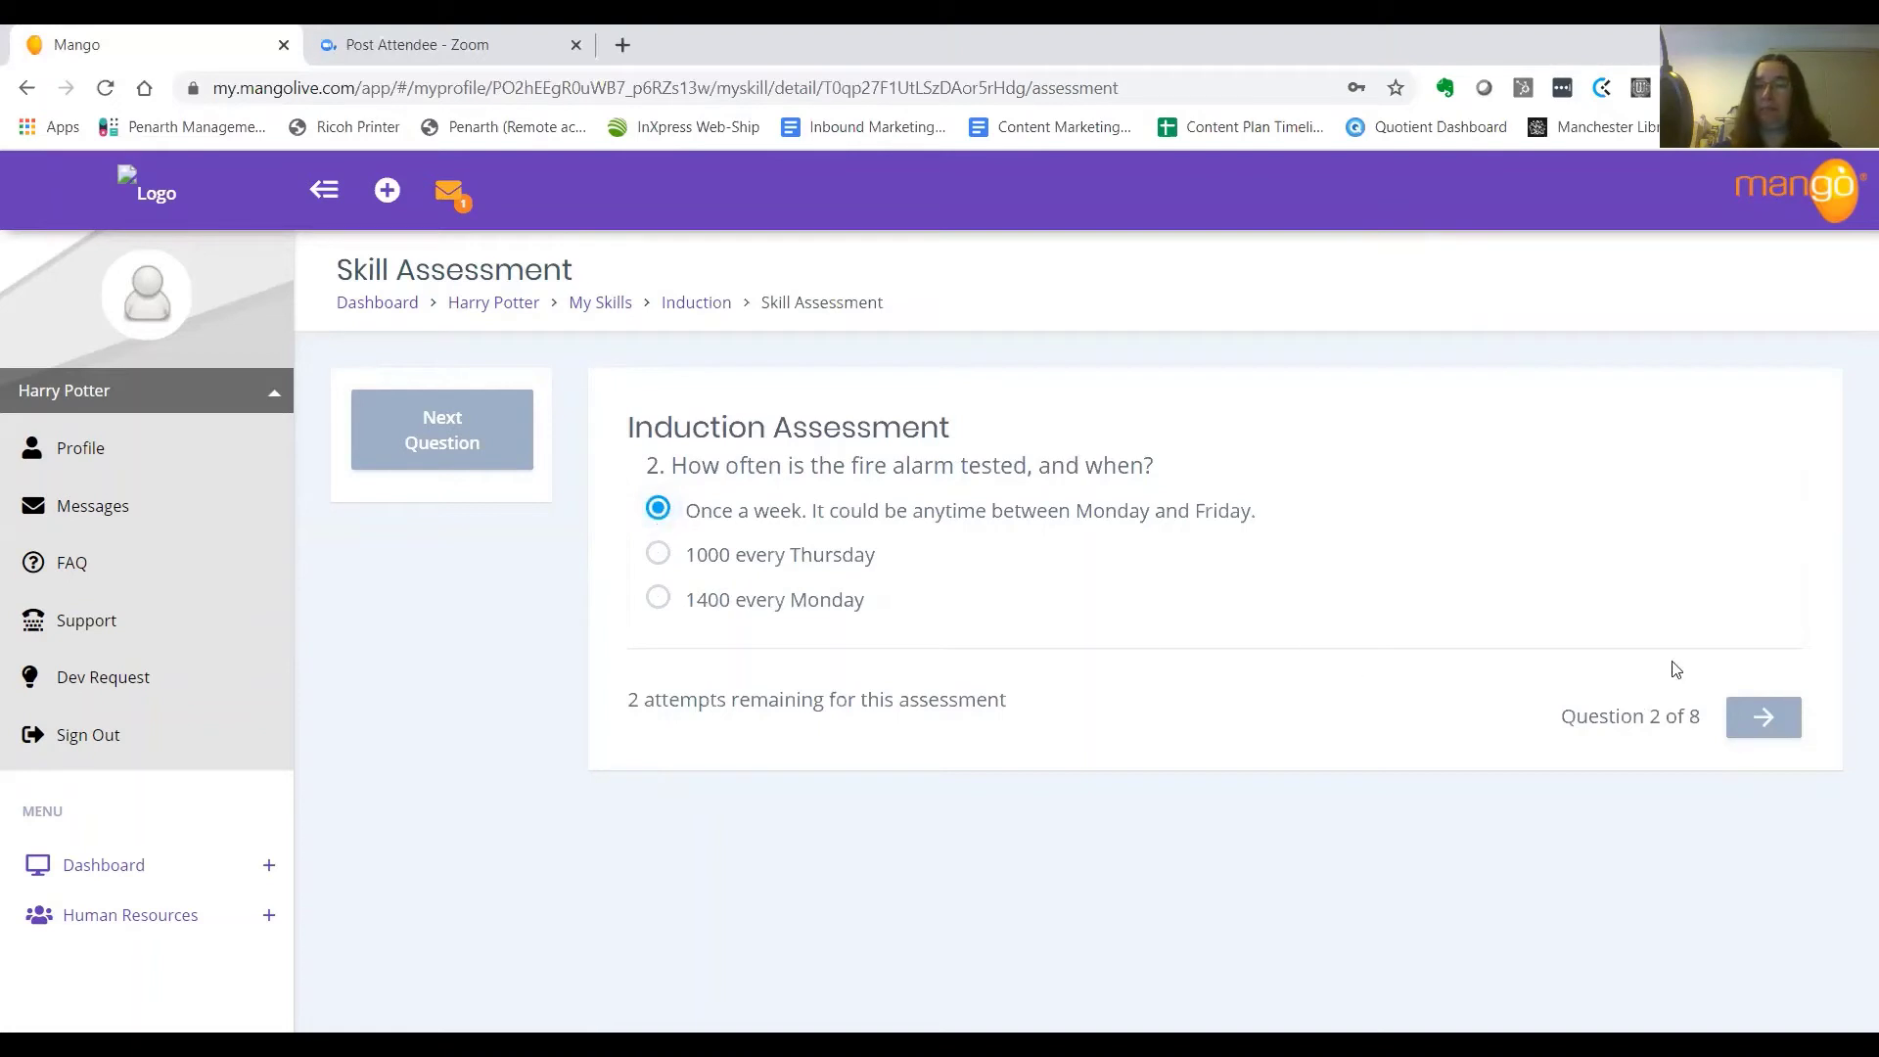
click(1767, 715)
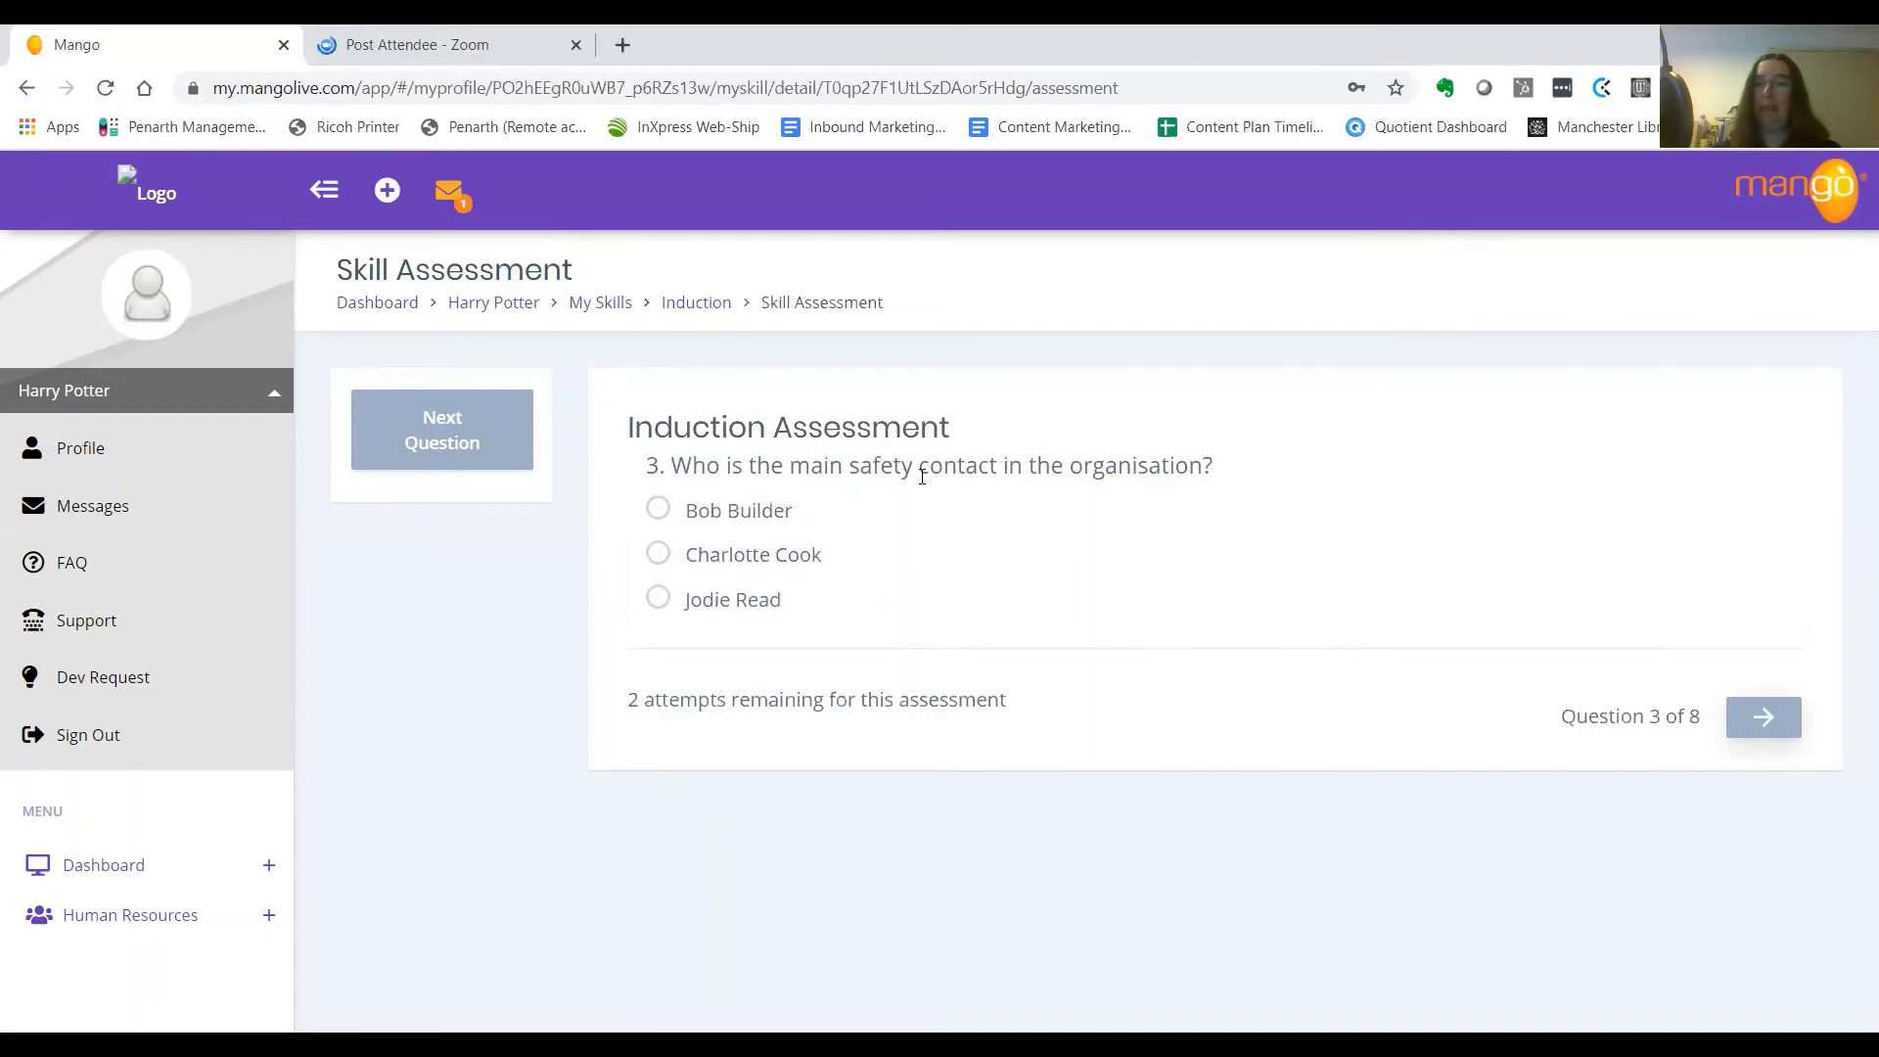
click(654, 598)
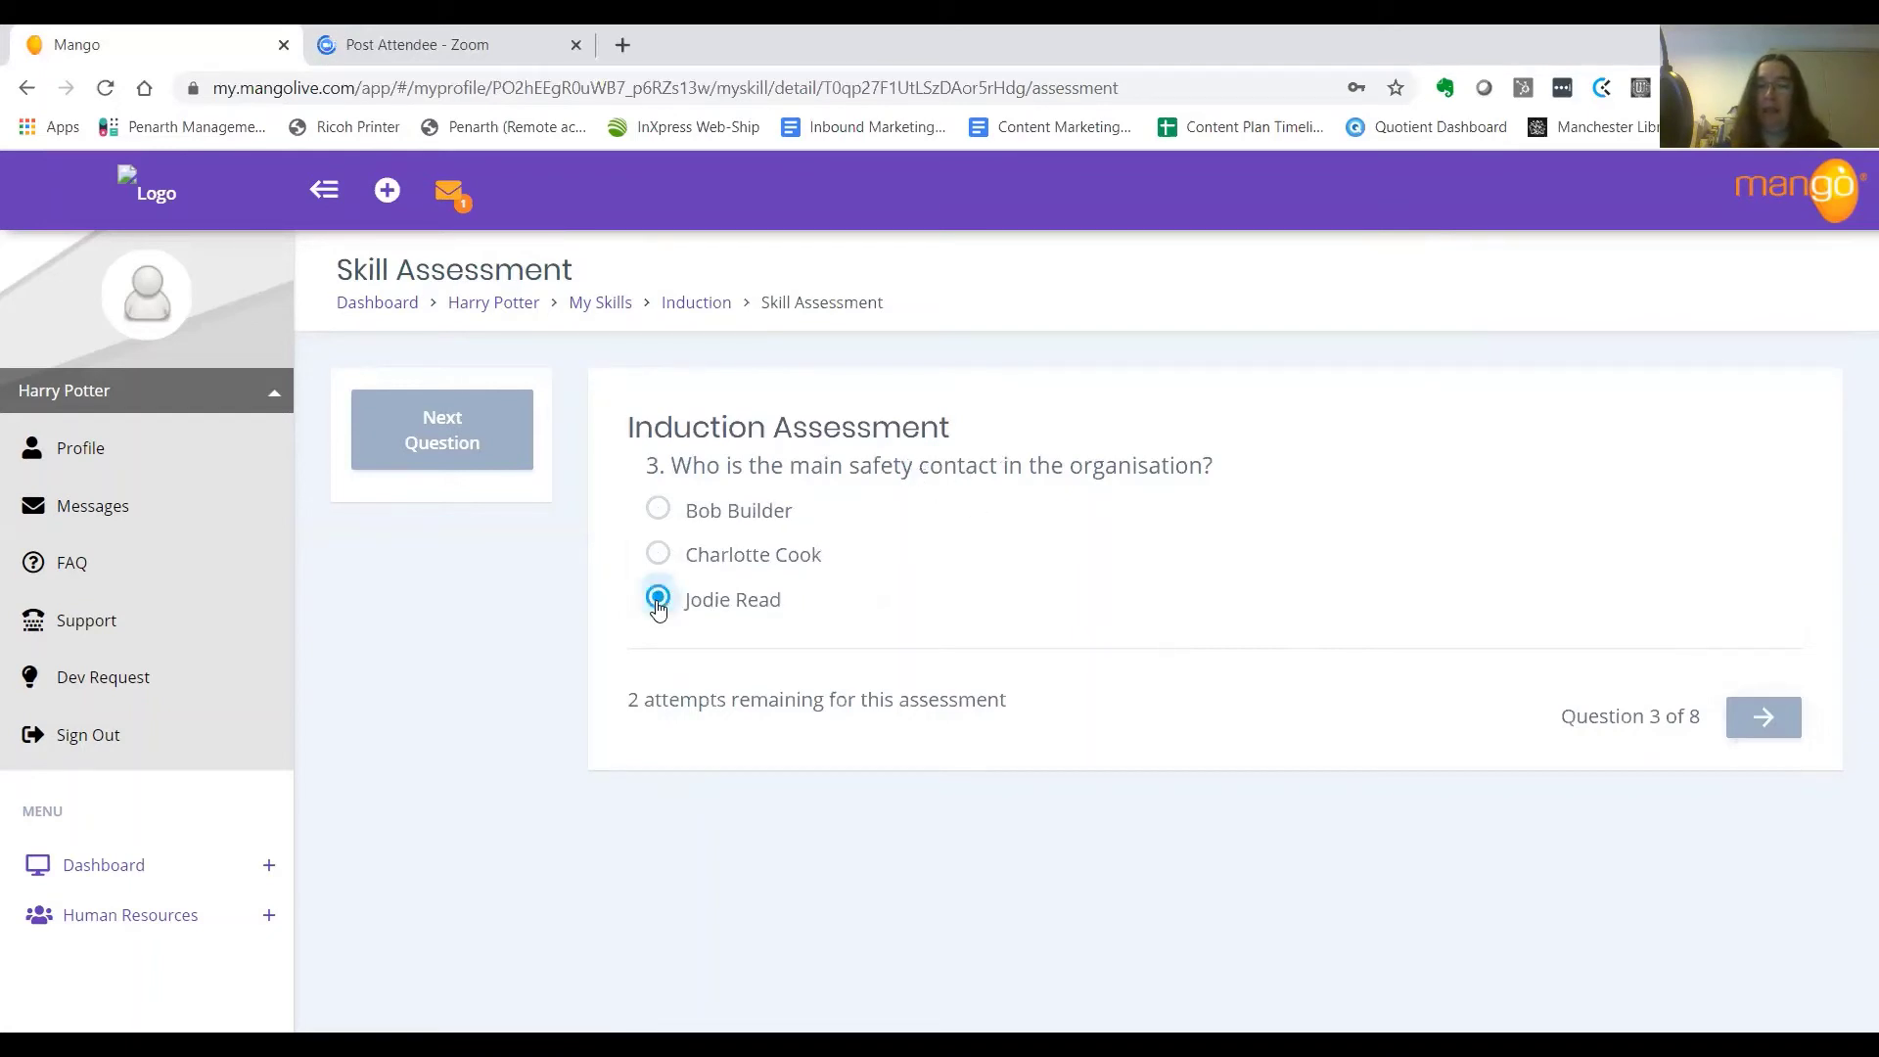
click(1763, 722)
click(1763, 722)
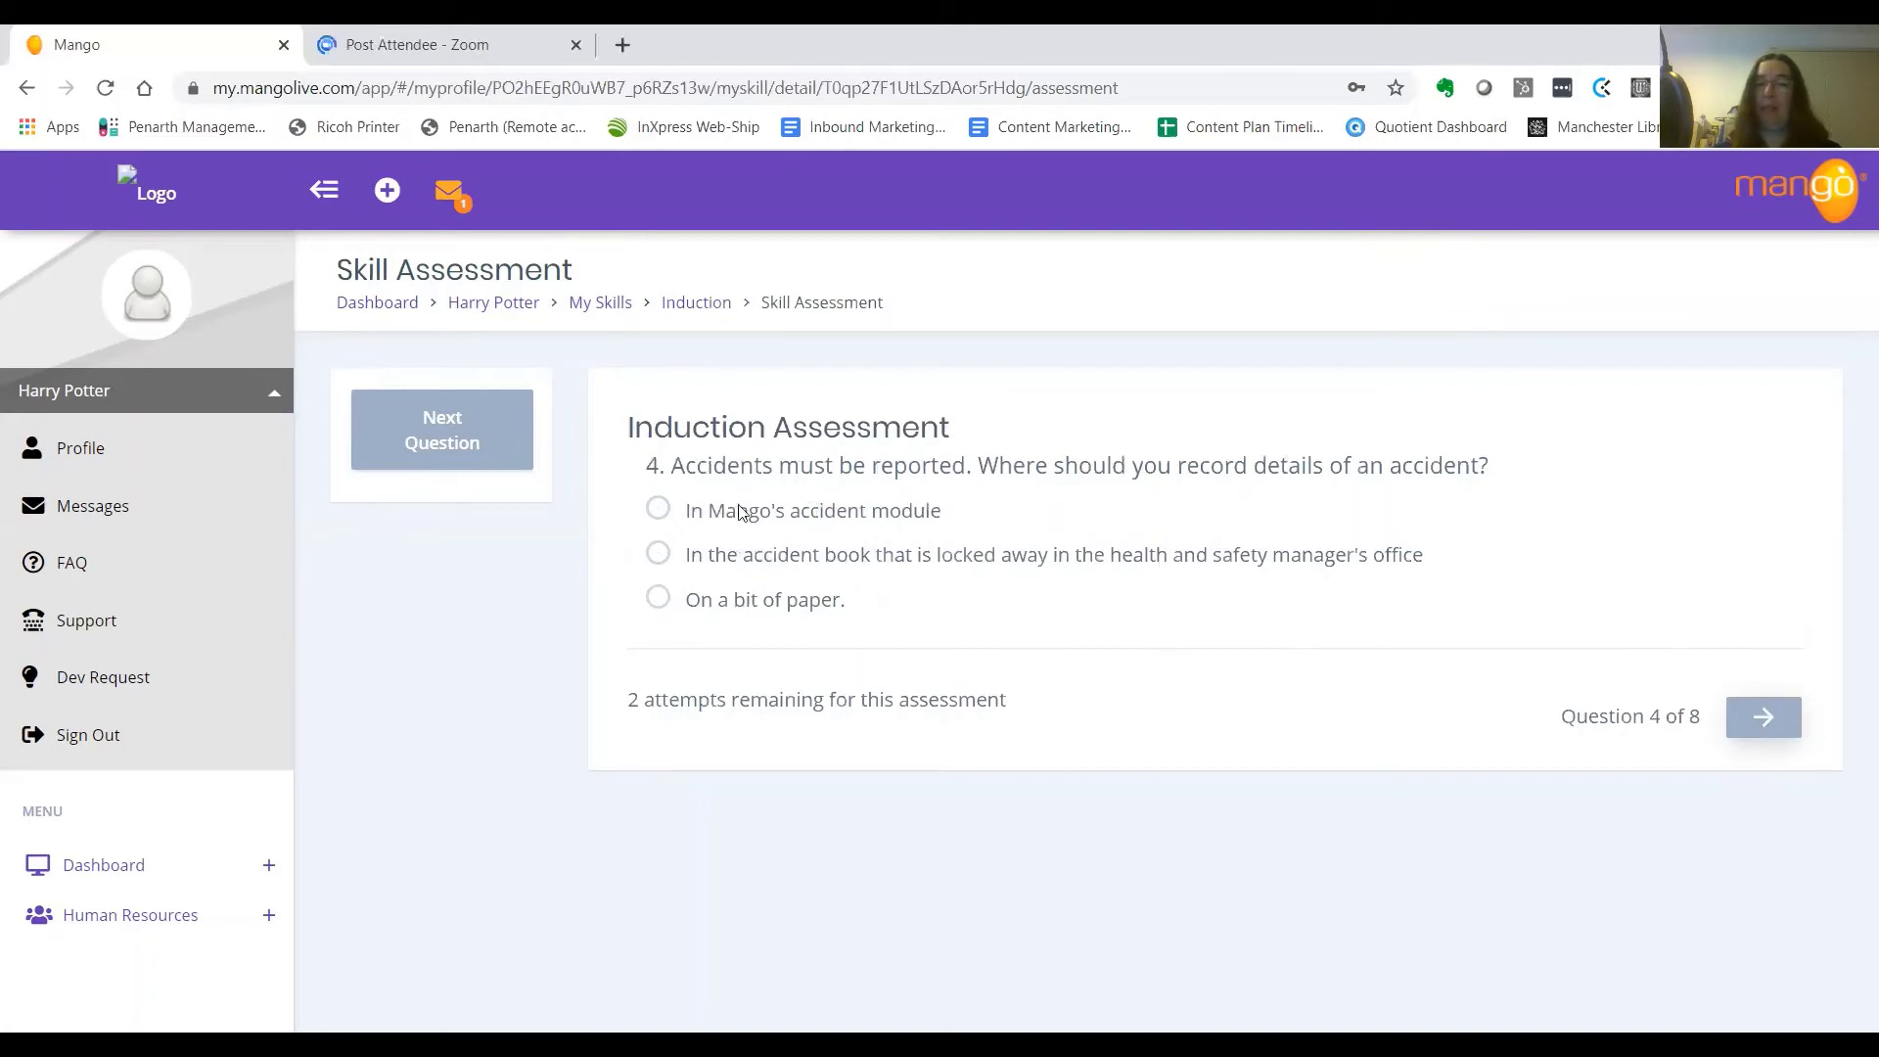
Answer questions 4–8 (accident module, risk module, Ammonia, occupational health doctor, ISO 9001/14001/45001) and submit
click(659, 511)
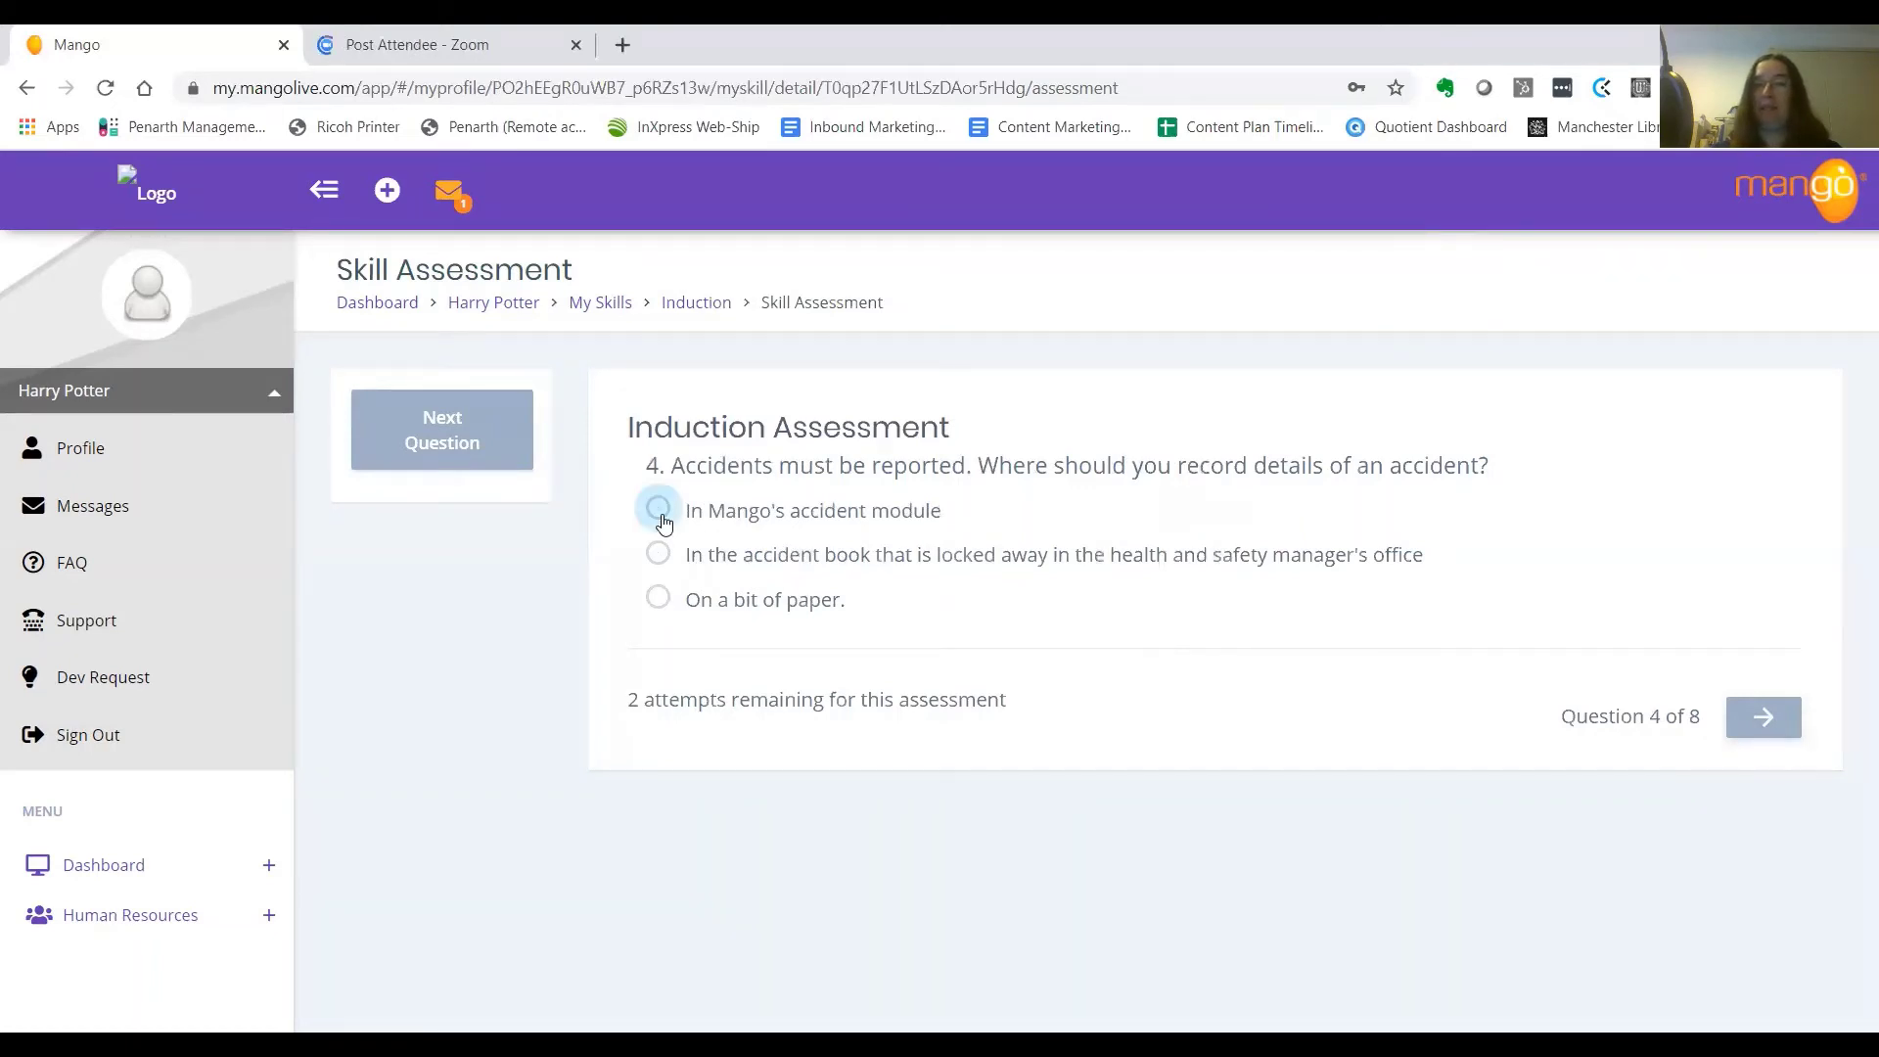
click(1751, 726)
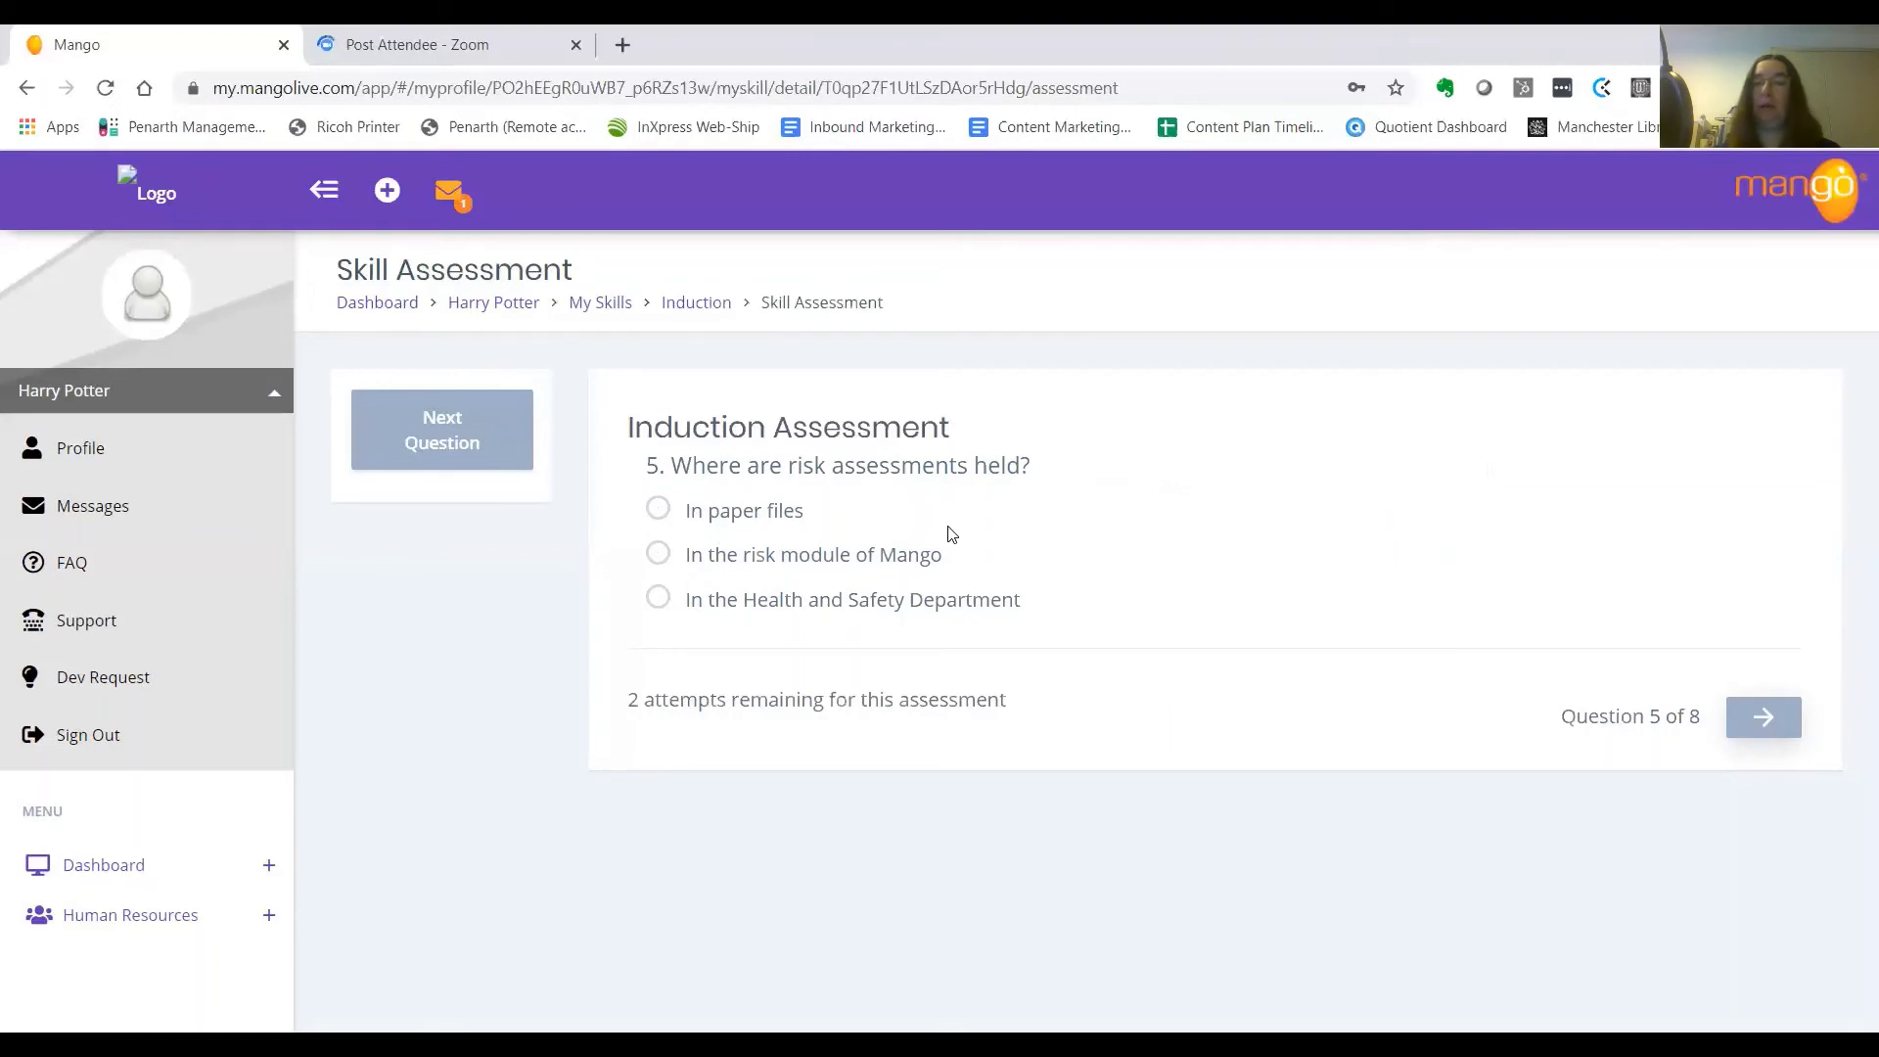
click(657, 553)
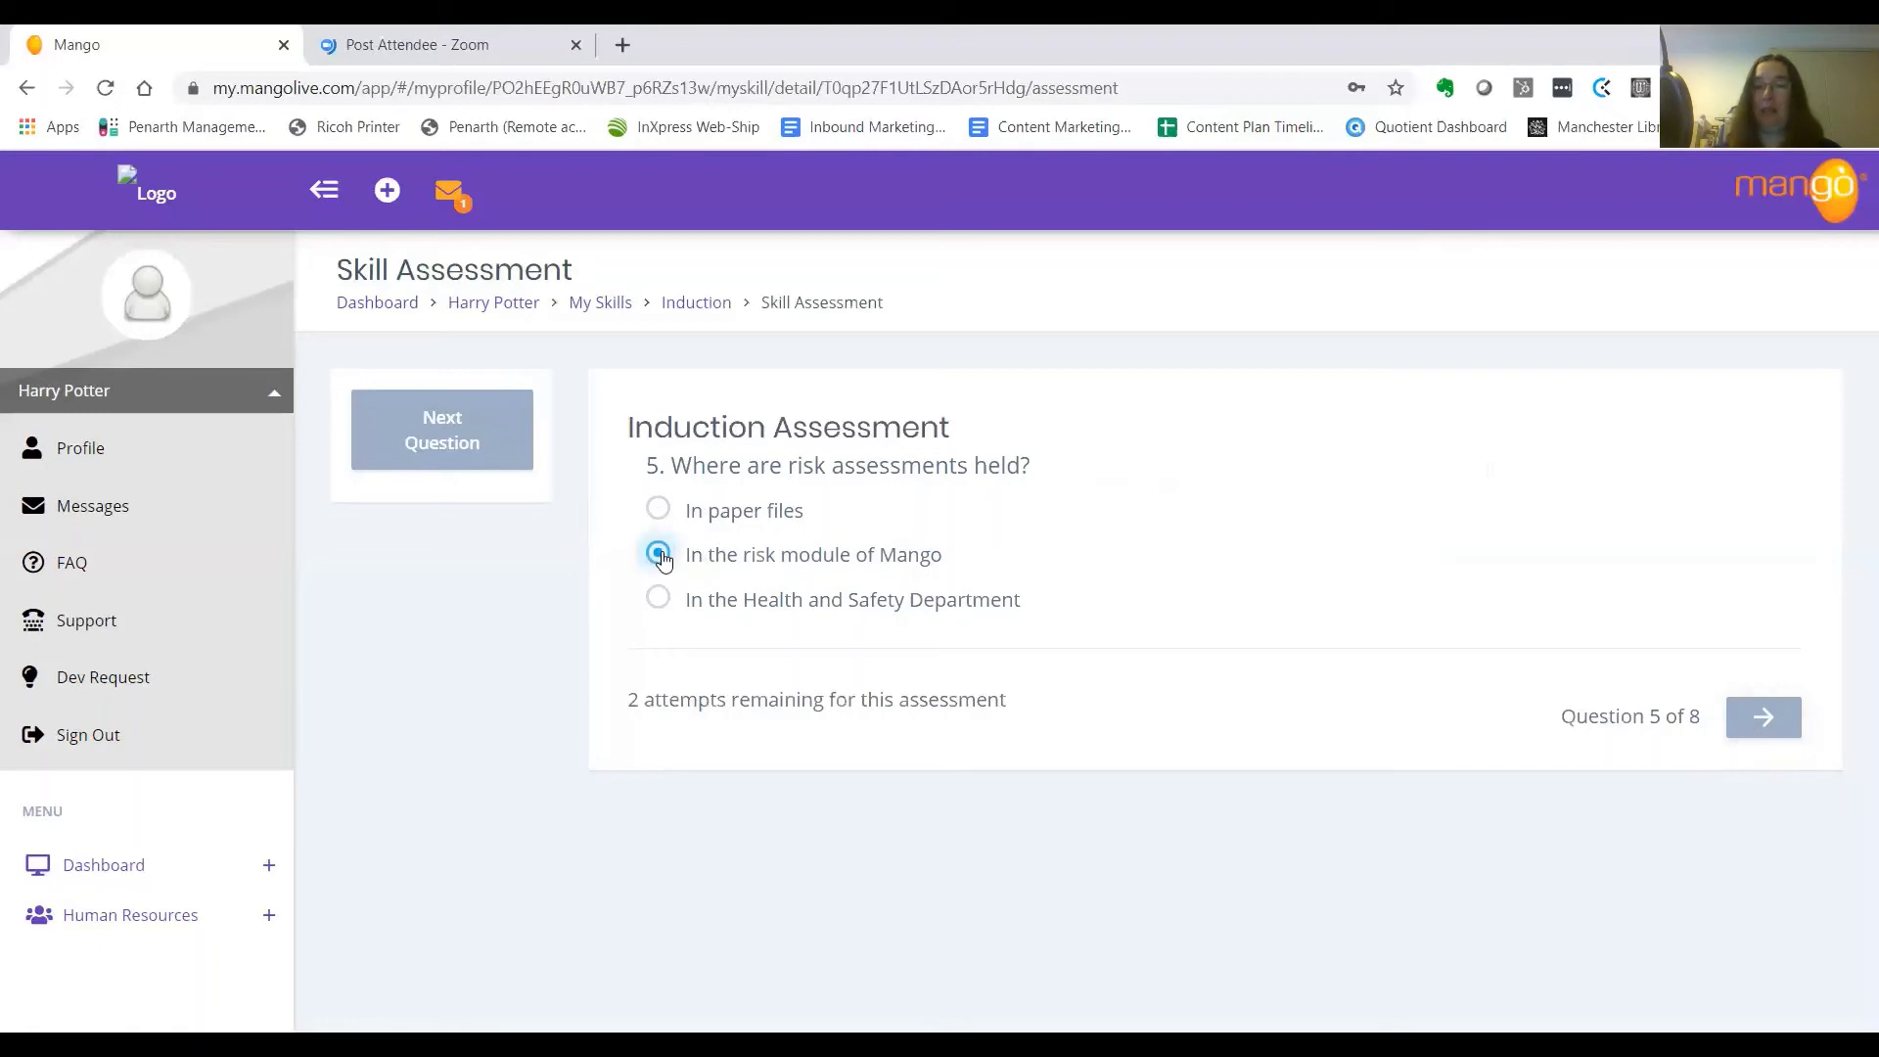
click(1762, 724)
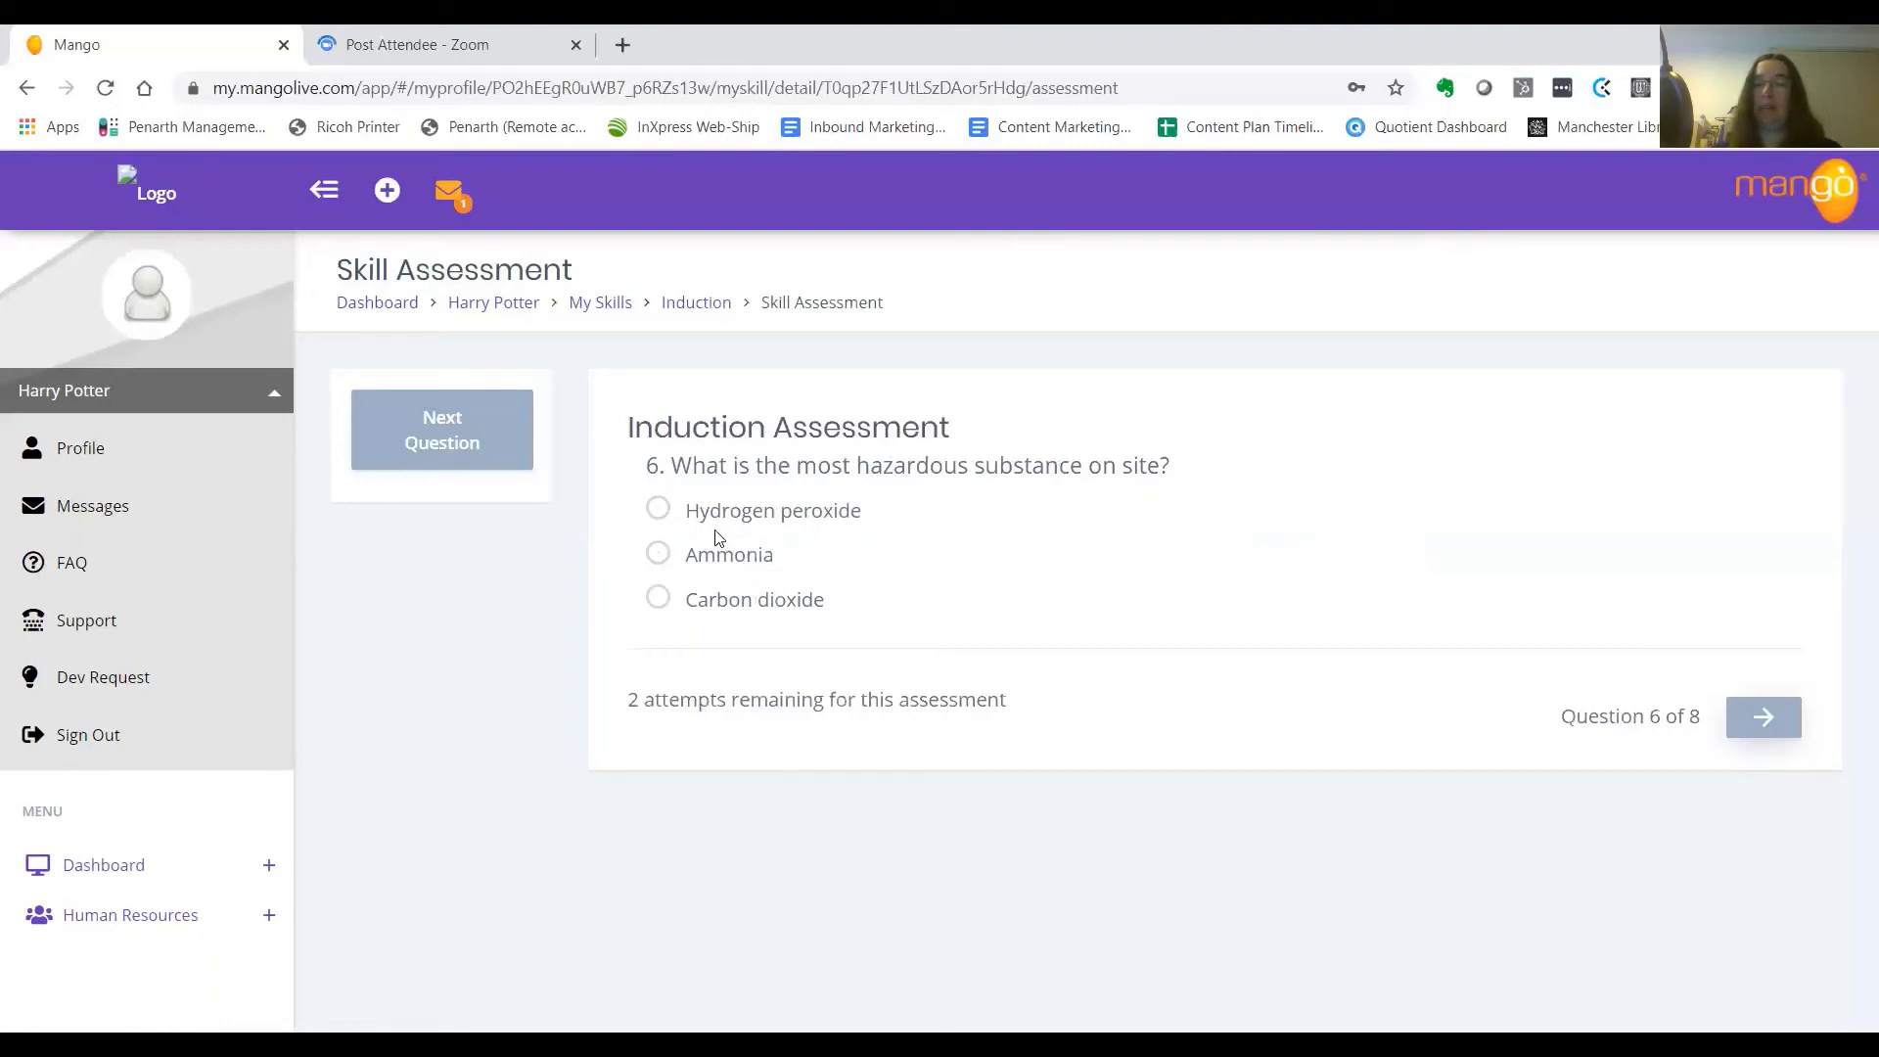
click(661, 565)
click(1764, 719)
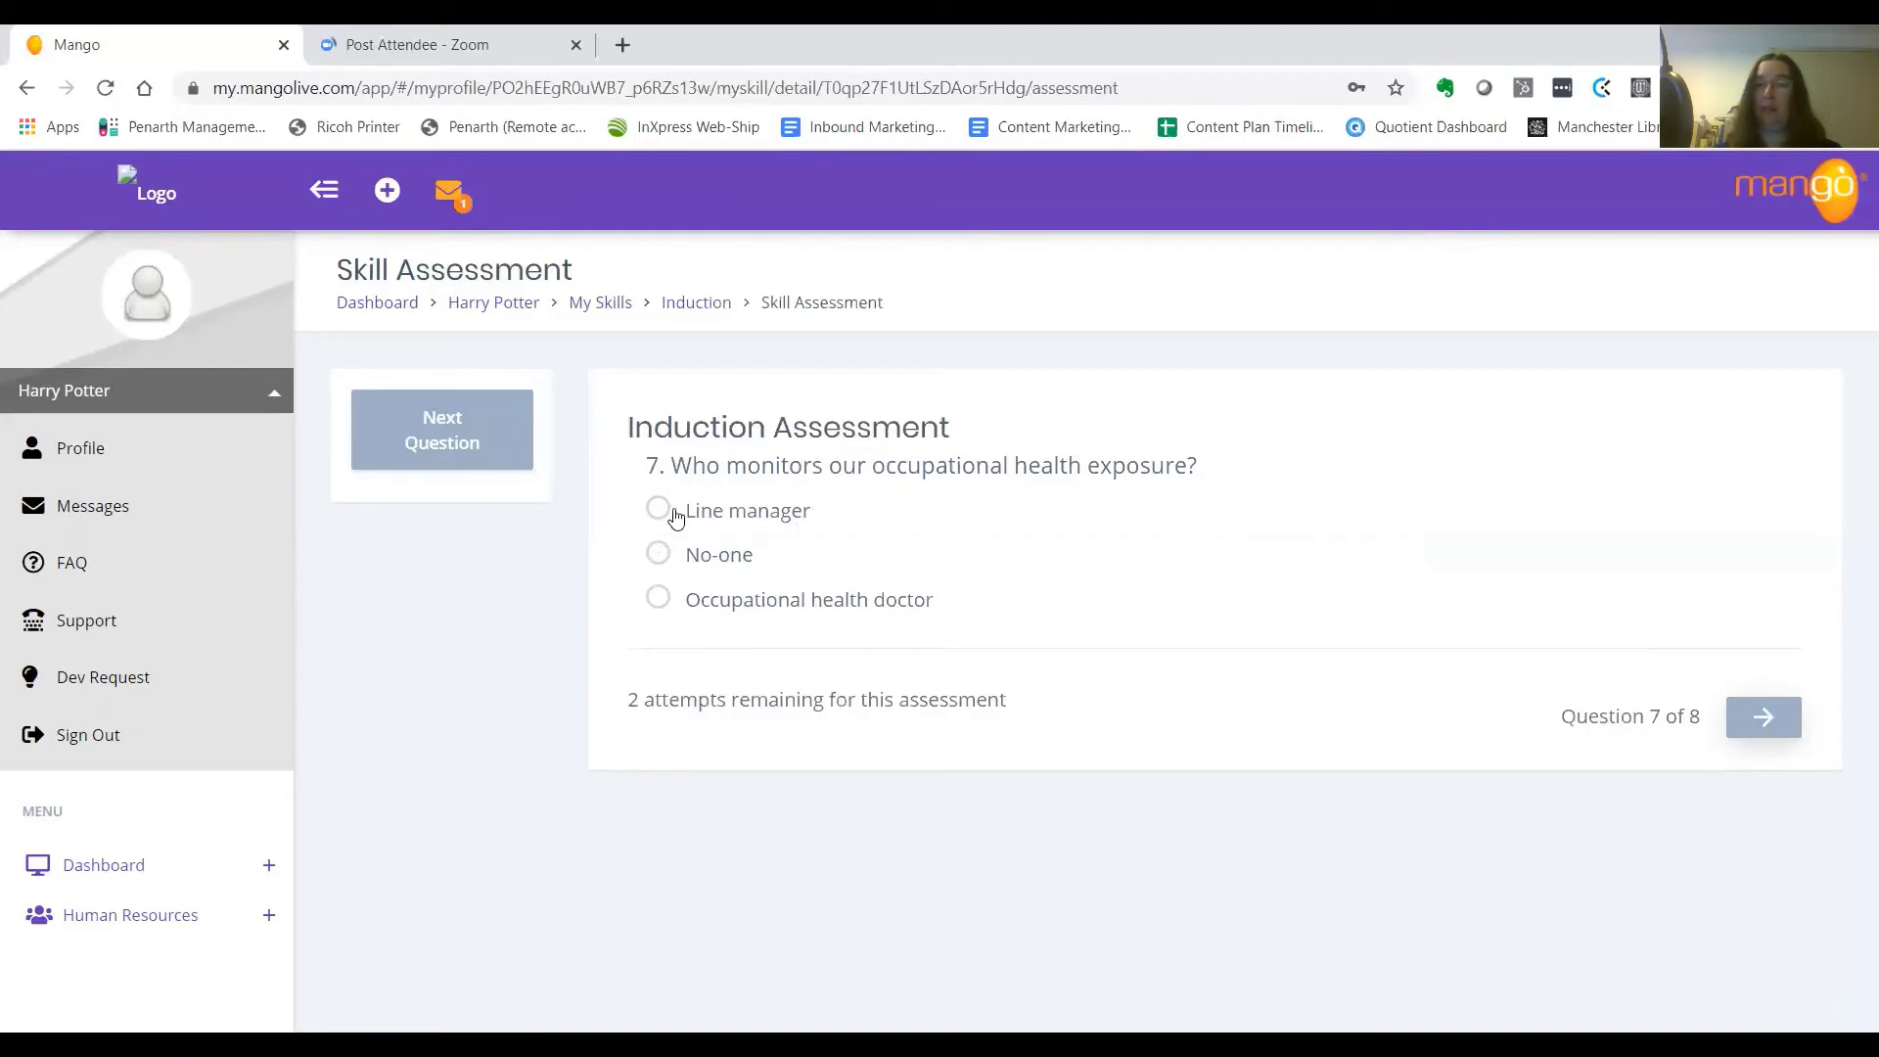
click(655, 602)
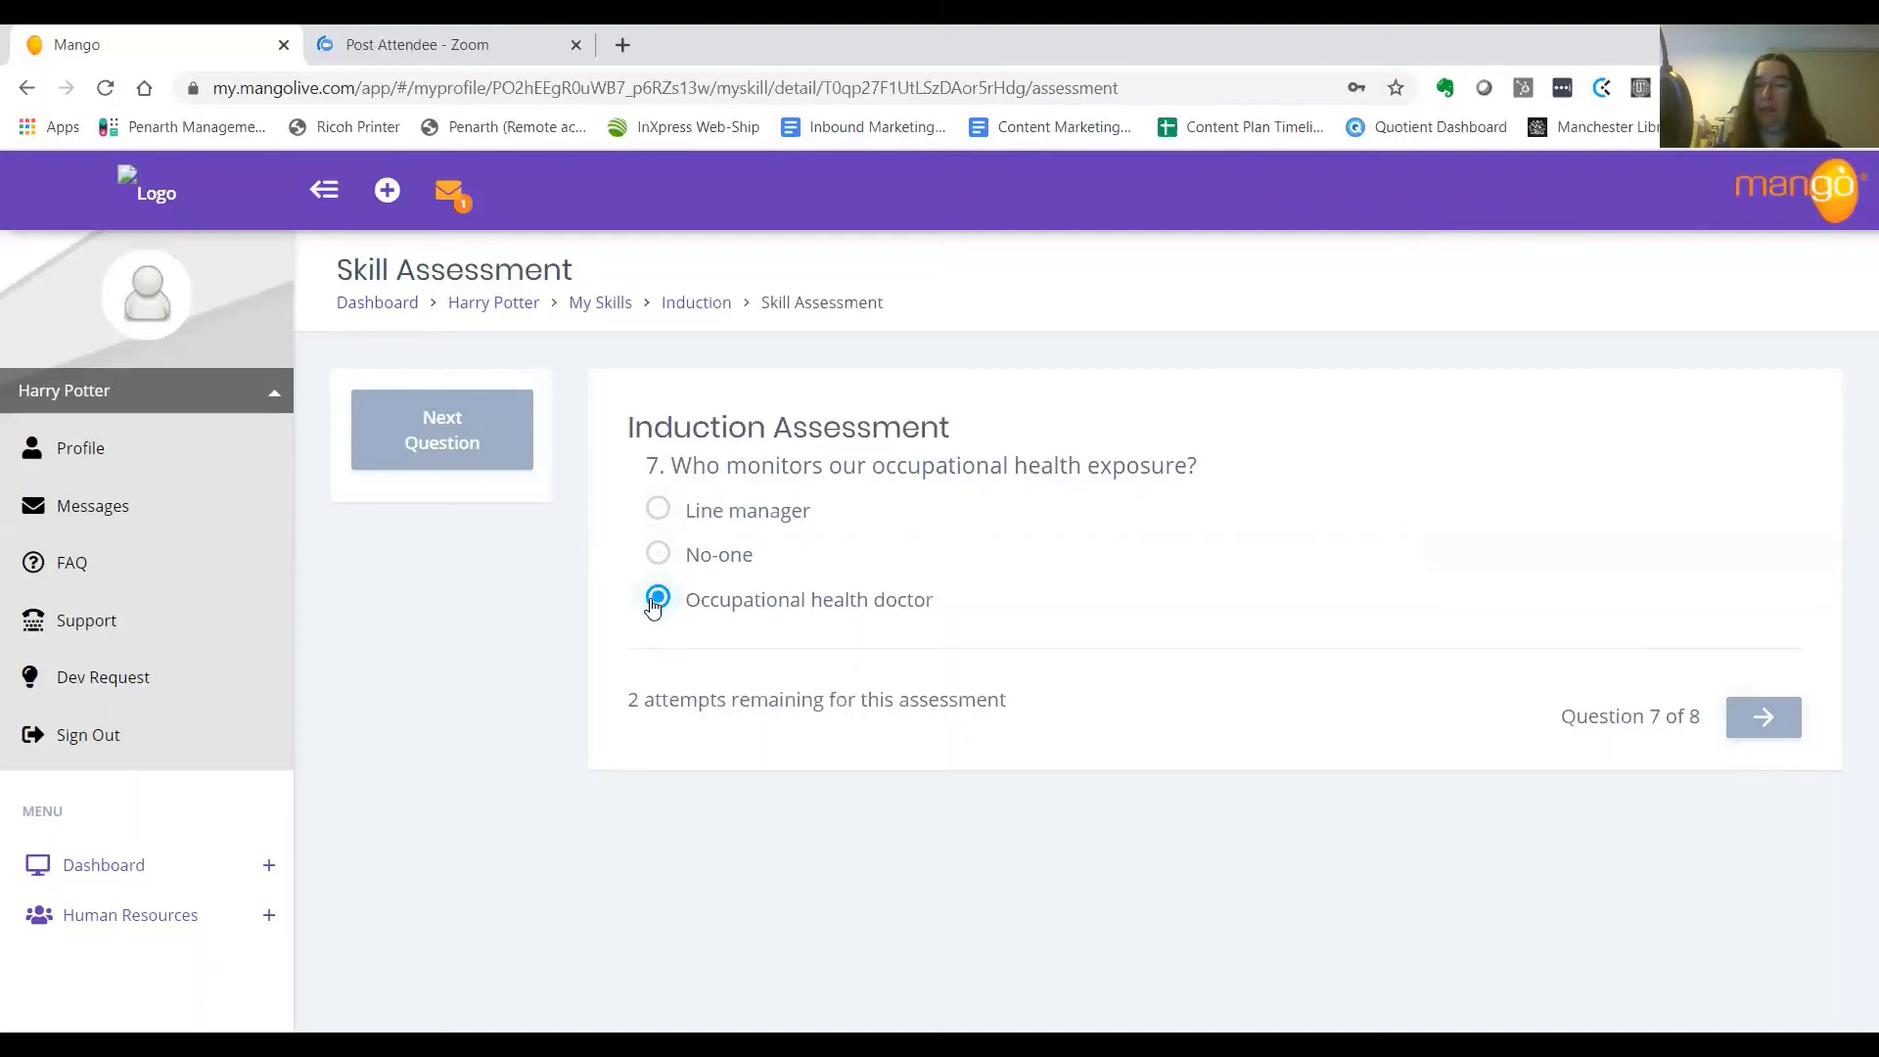
click(1769, 718)
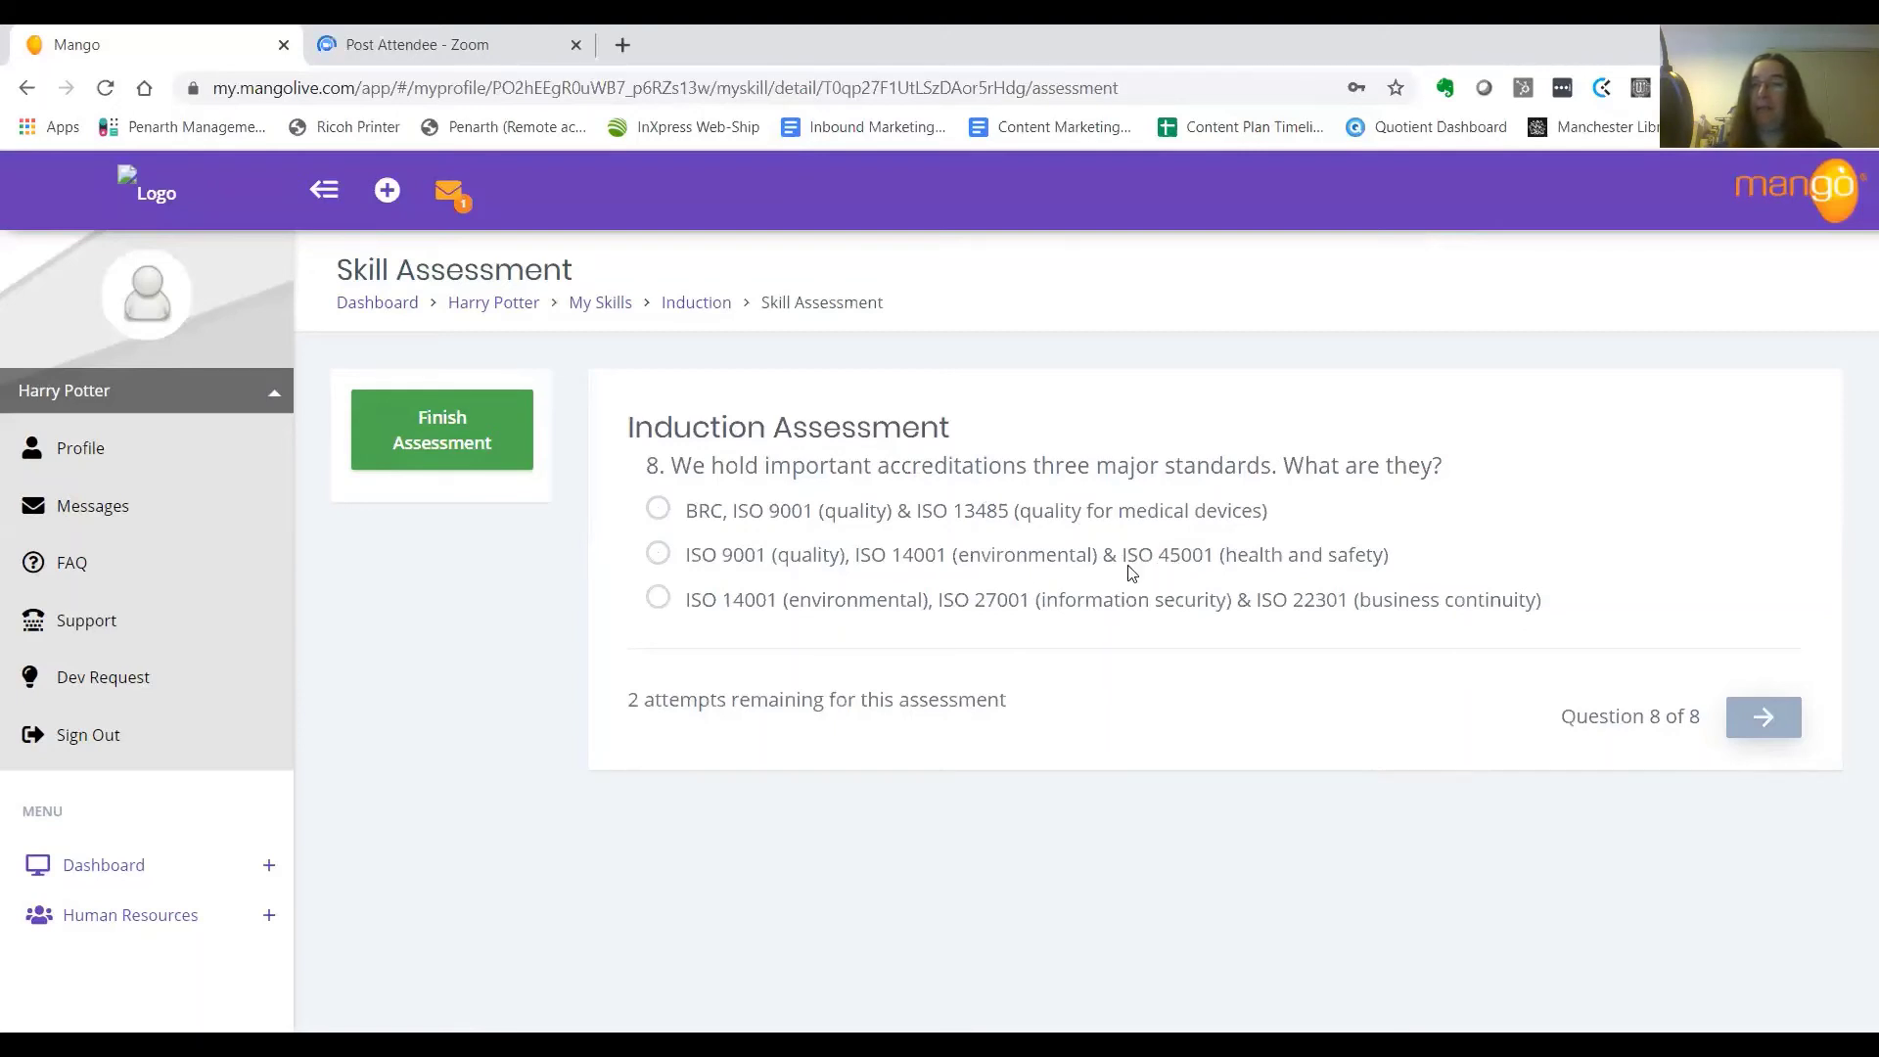
click(659, 558)
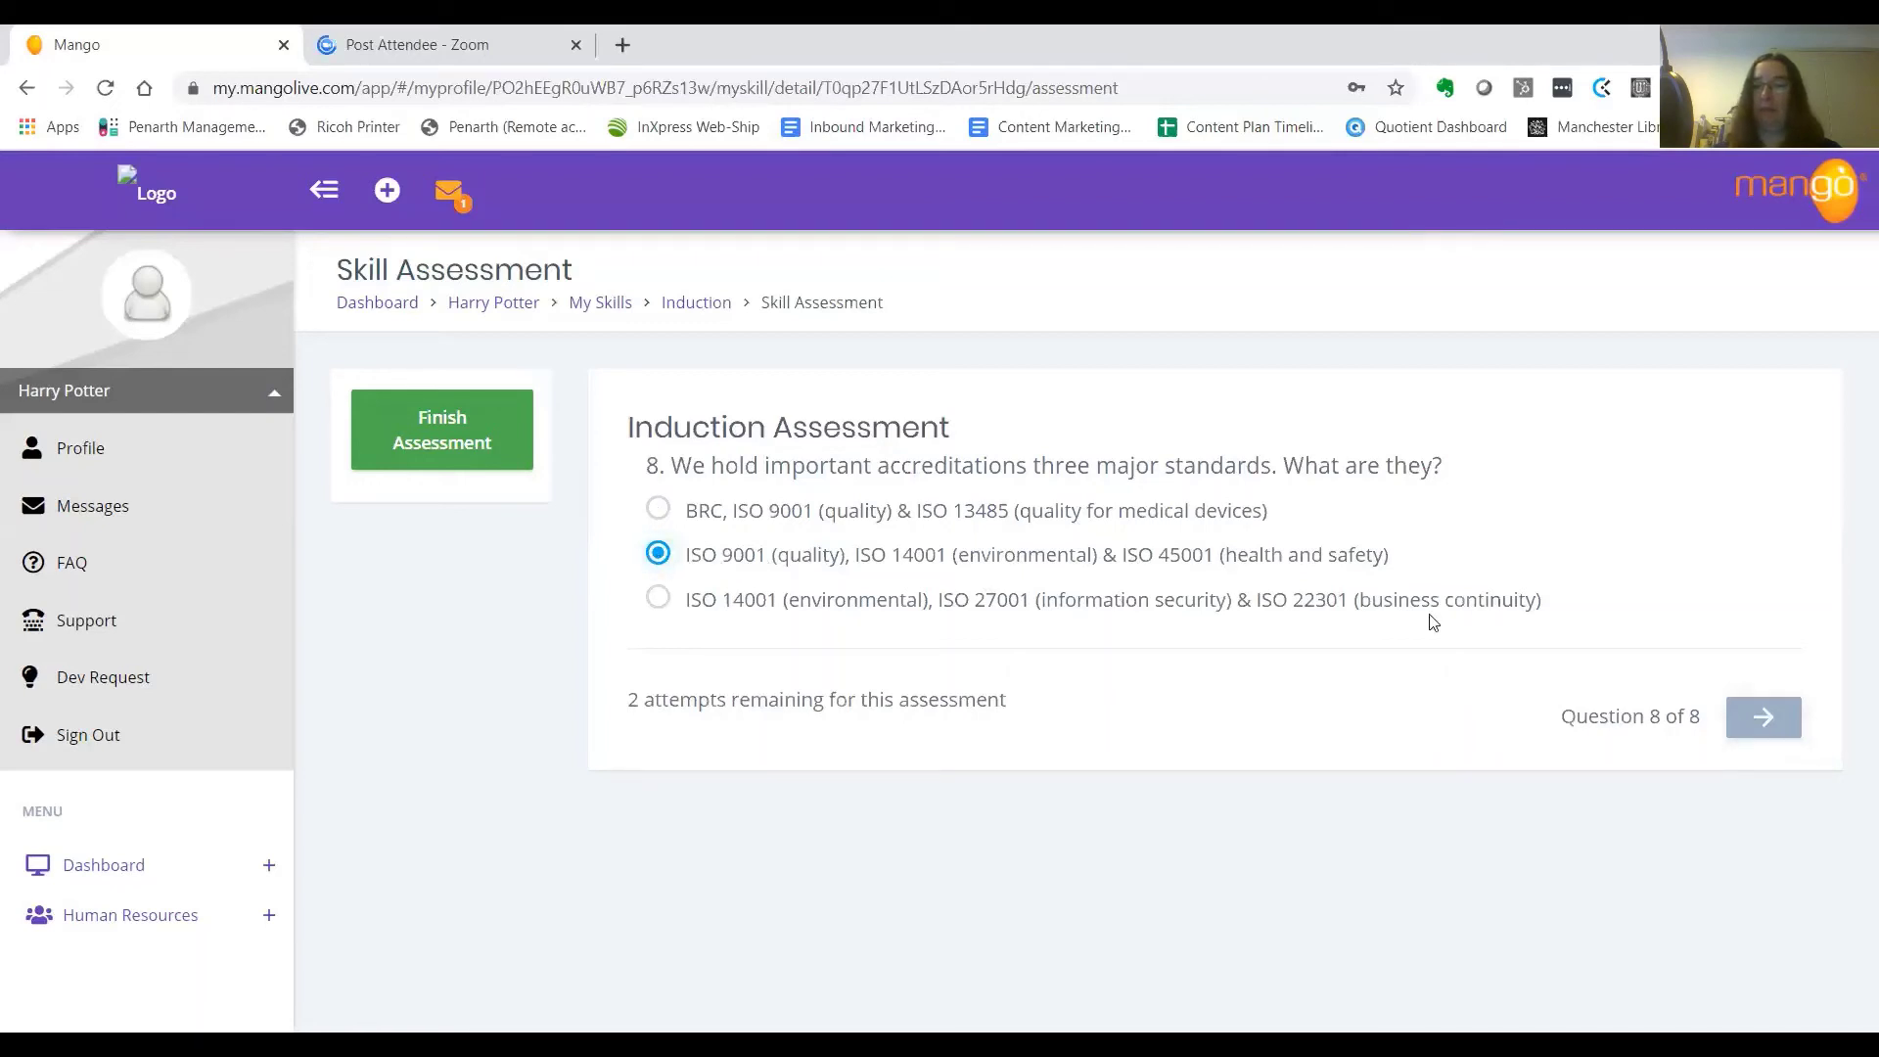
click(1769, 721)
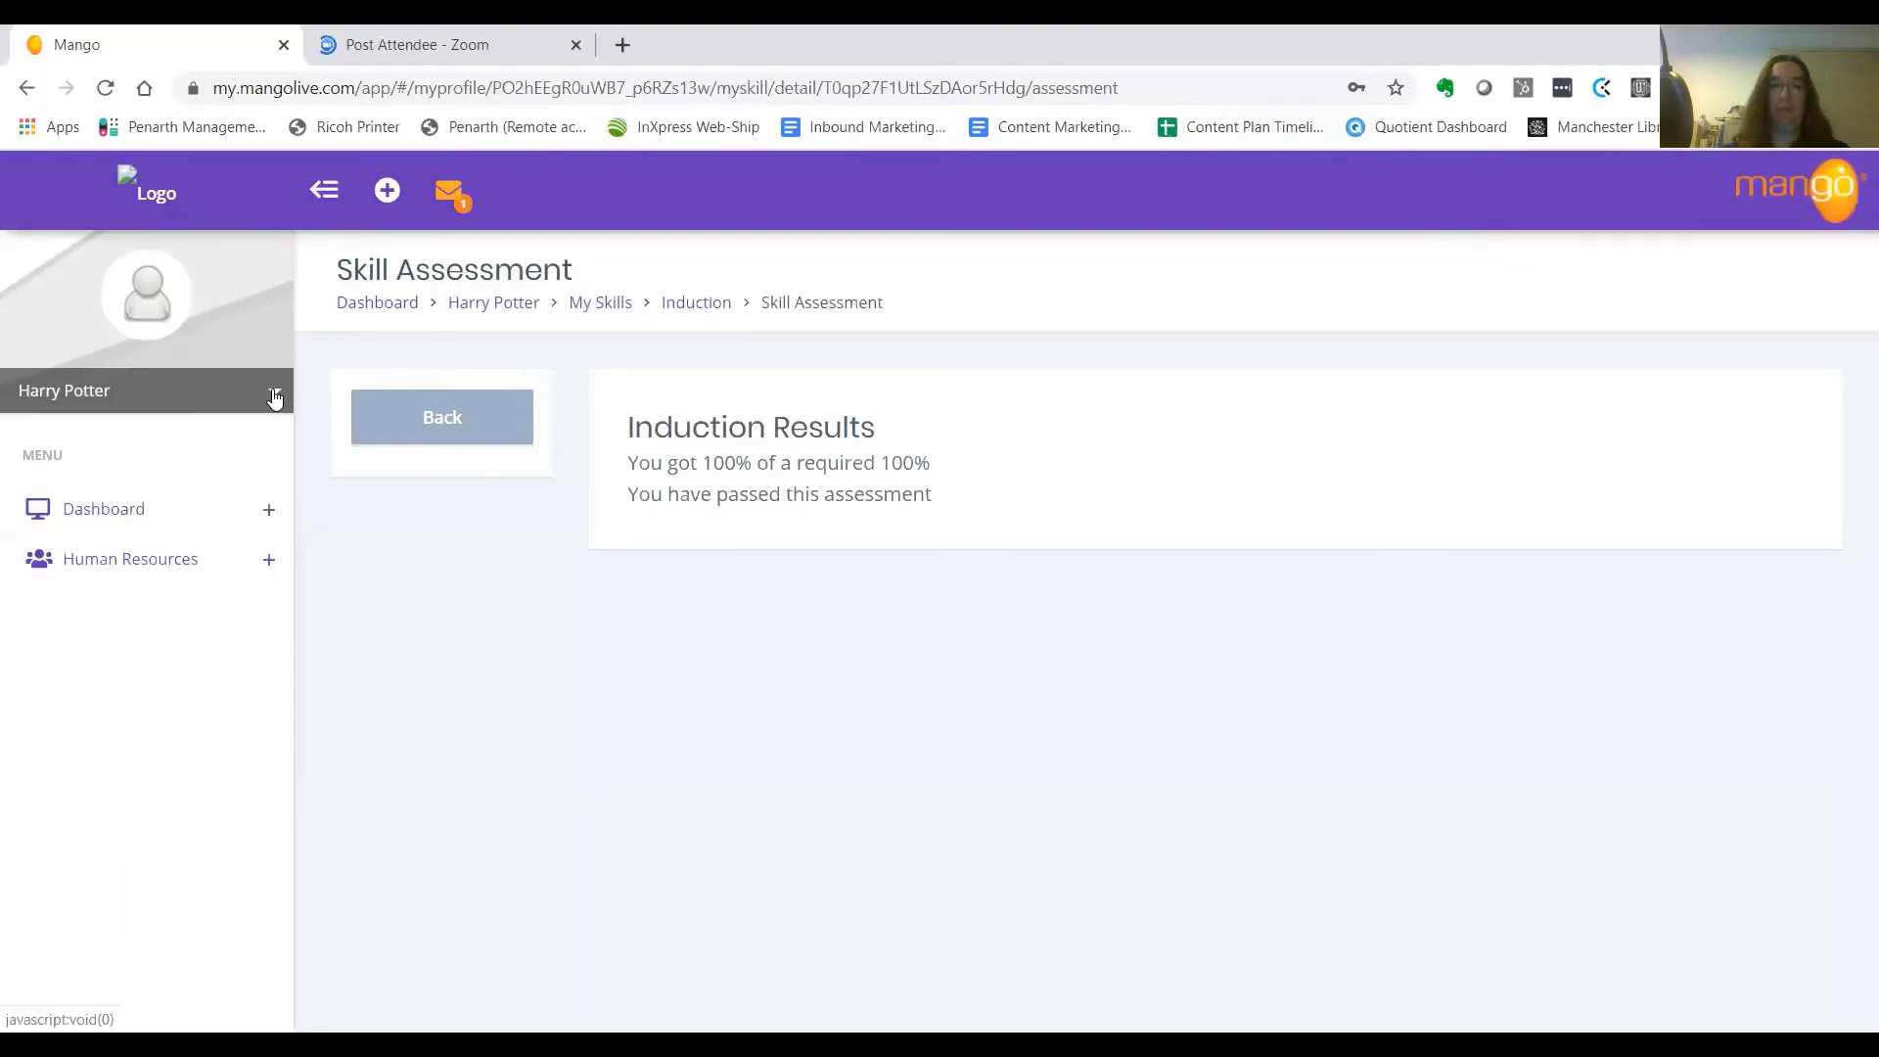
Sign out, and as the assessor open the employee's Induction assessment results from the dashboard
click(84, 735)
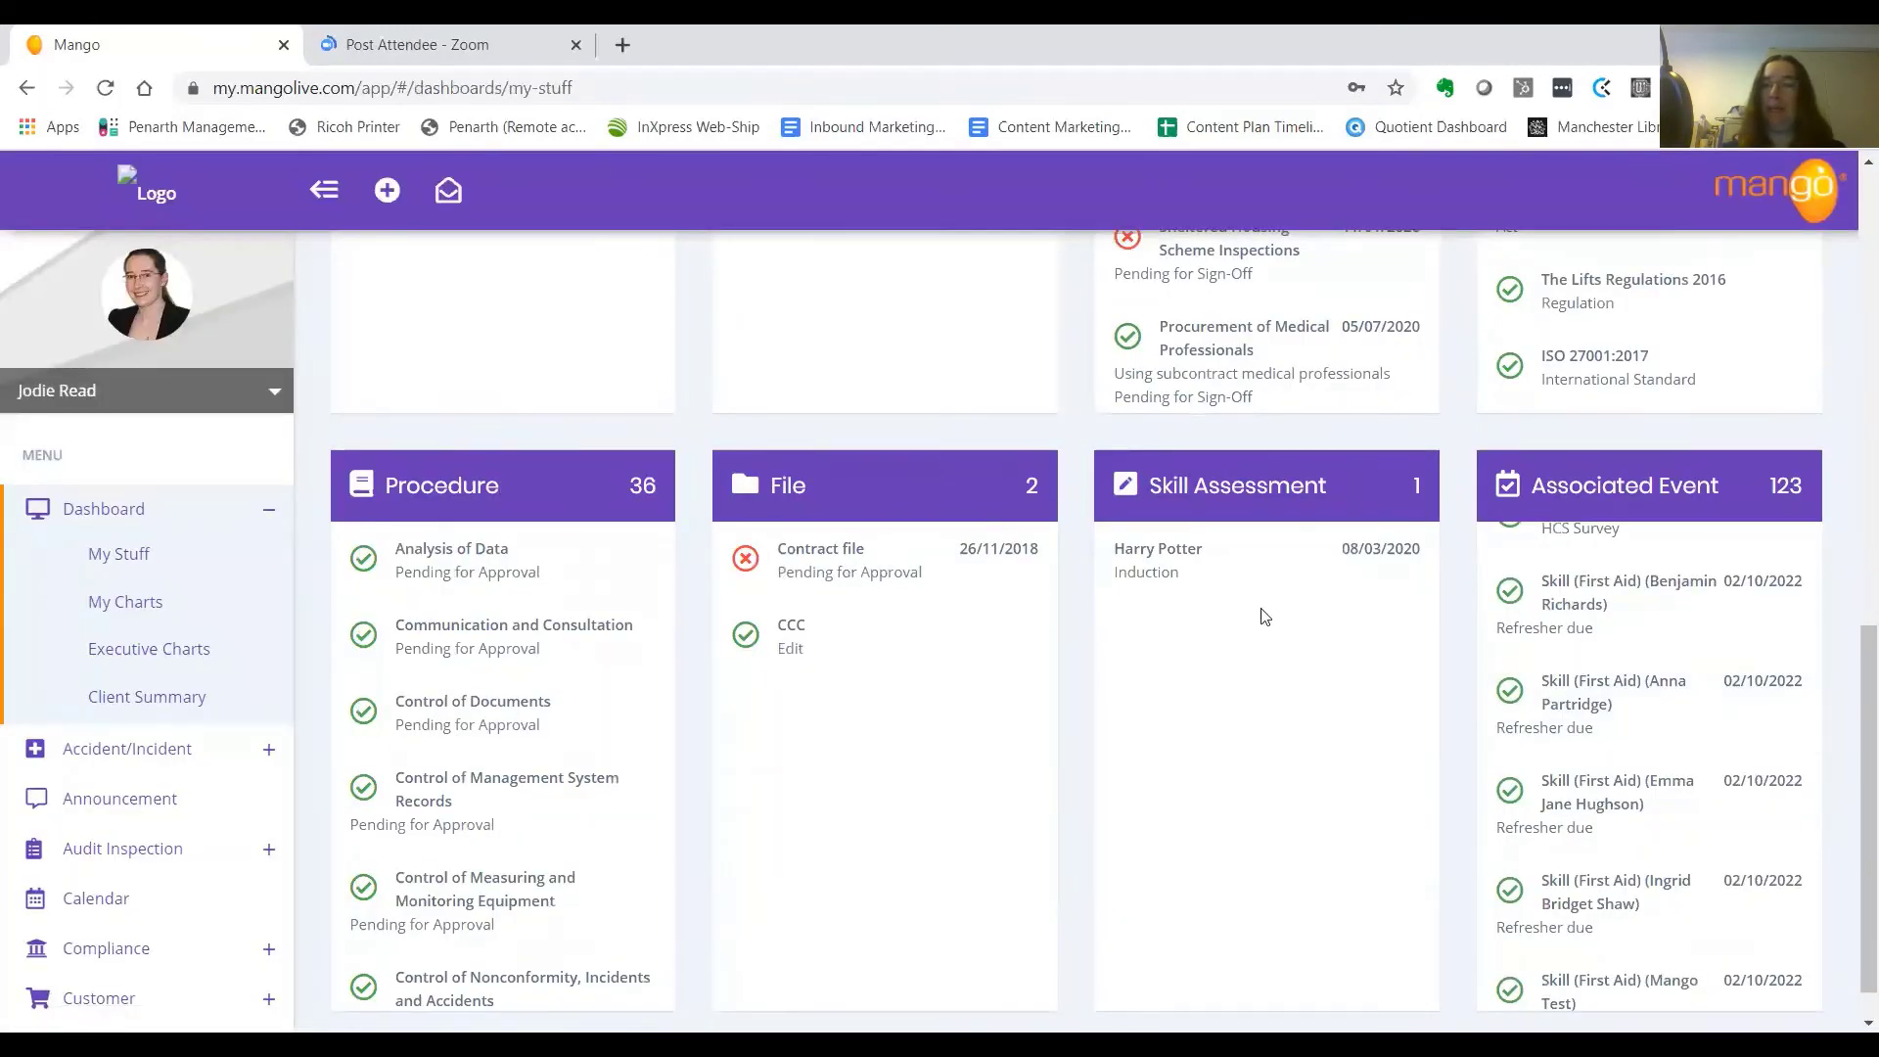
click(1151, 571)
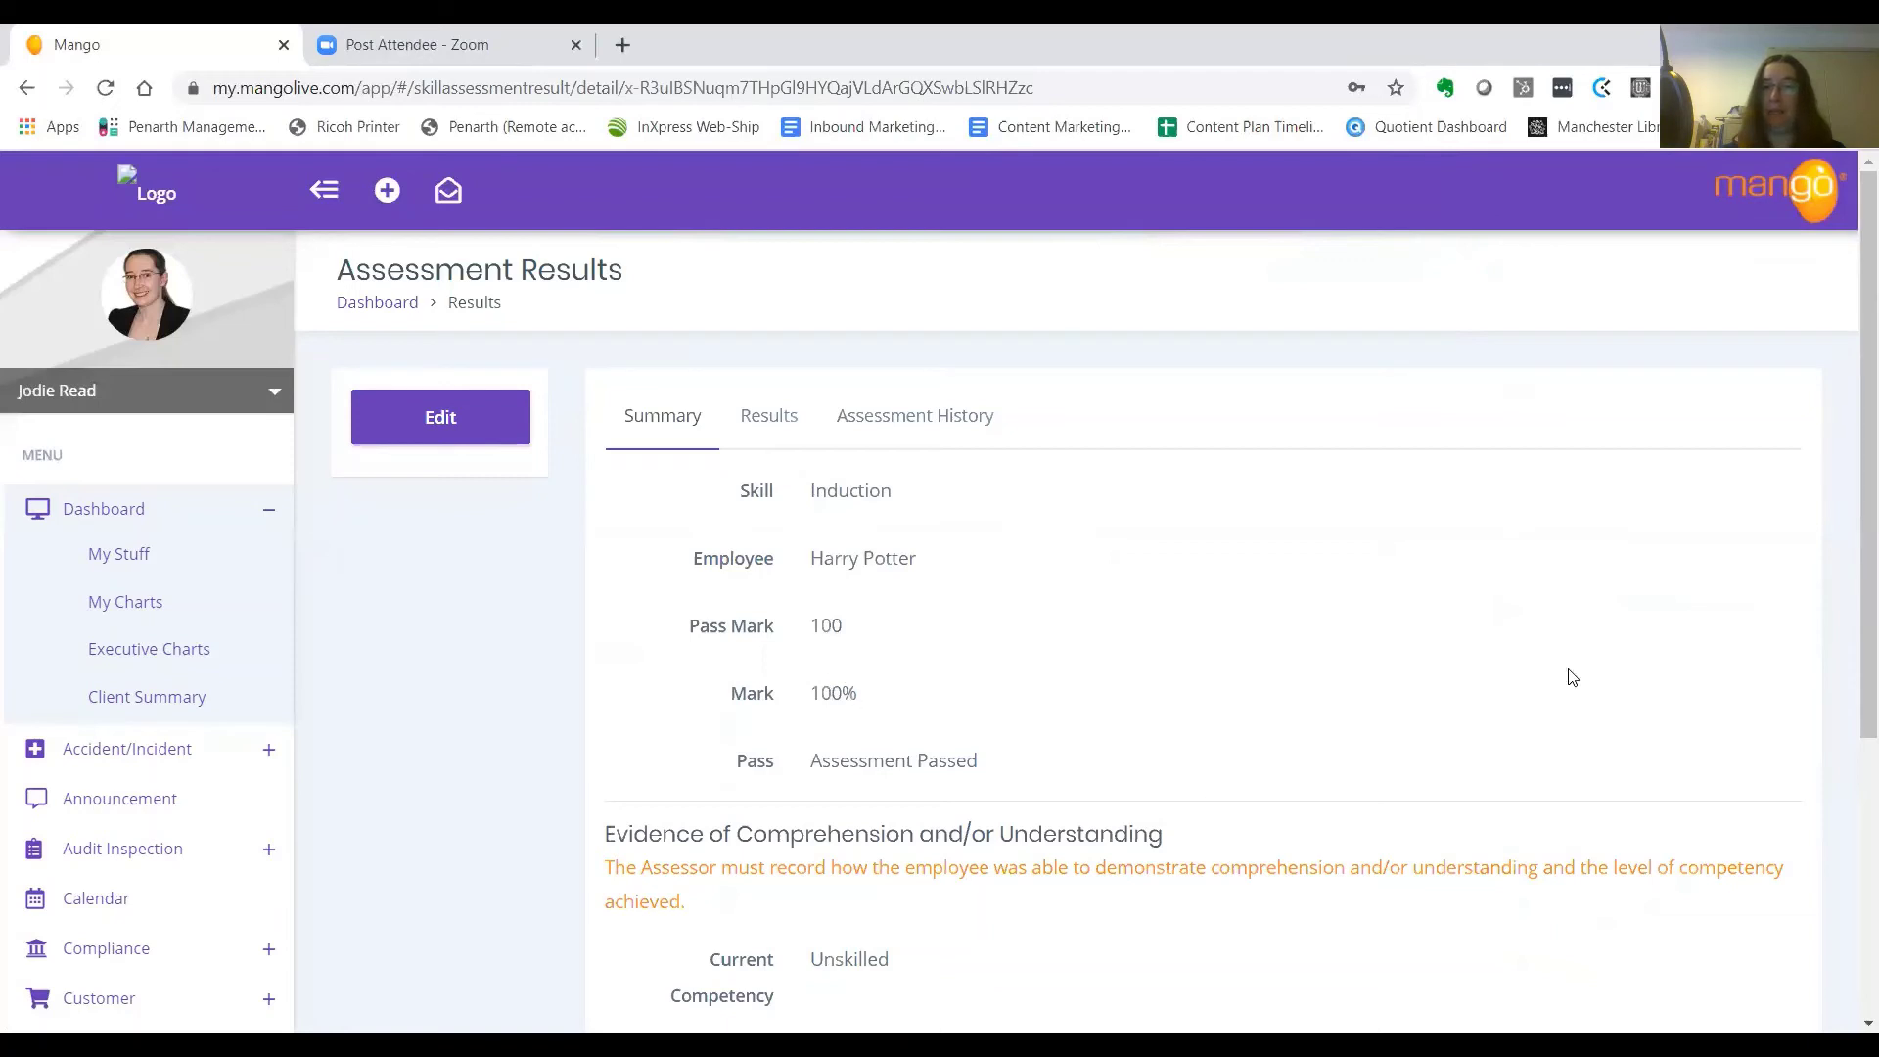
Set the Induction result's Assigned Competency to Skilled, add a congratulatory assessor note, and save
scroll(1852, 616, down, 1)
scroll(1849, 684, down, 4)
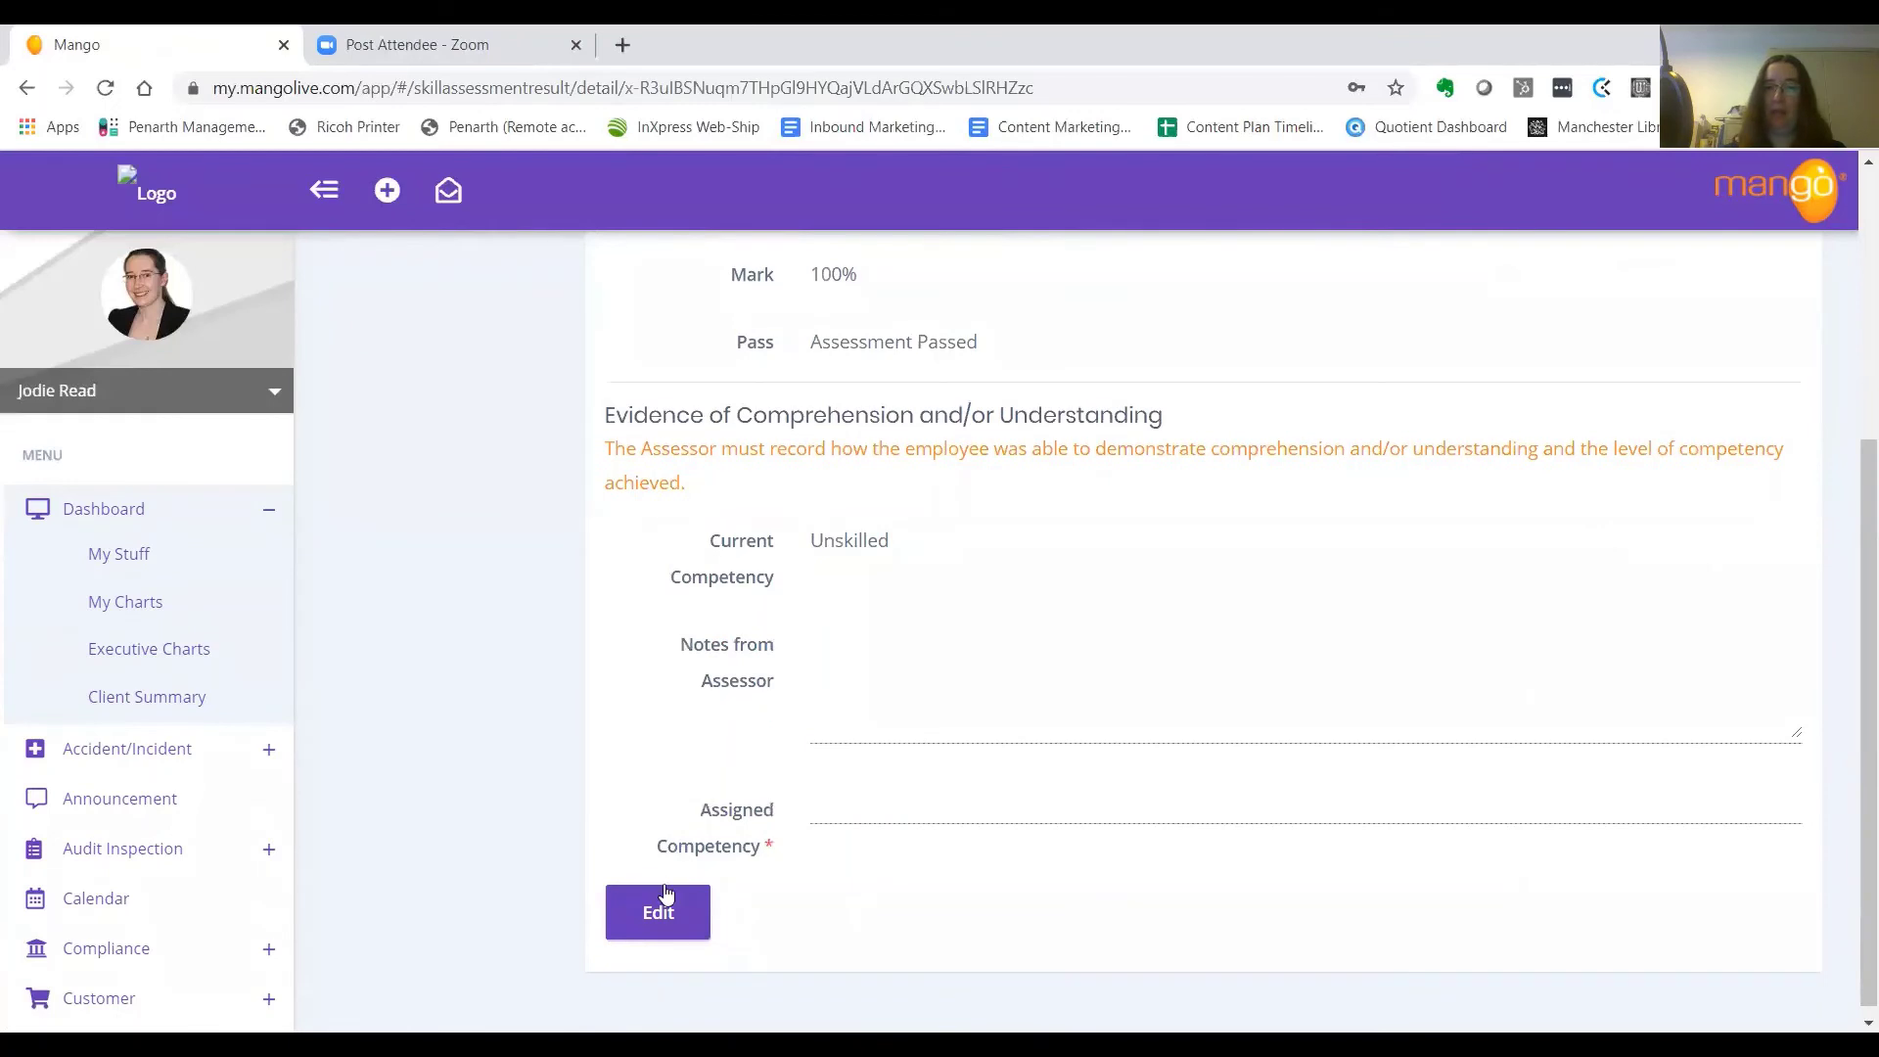
click(655, 916)
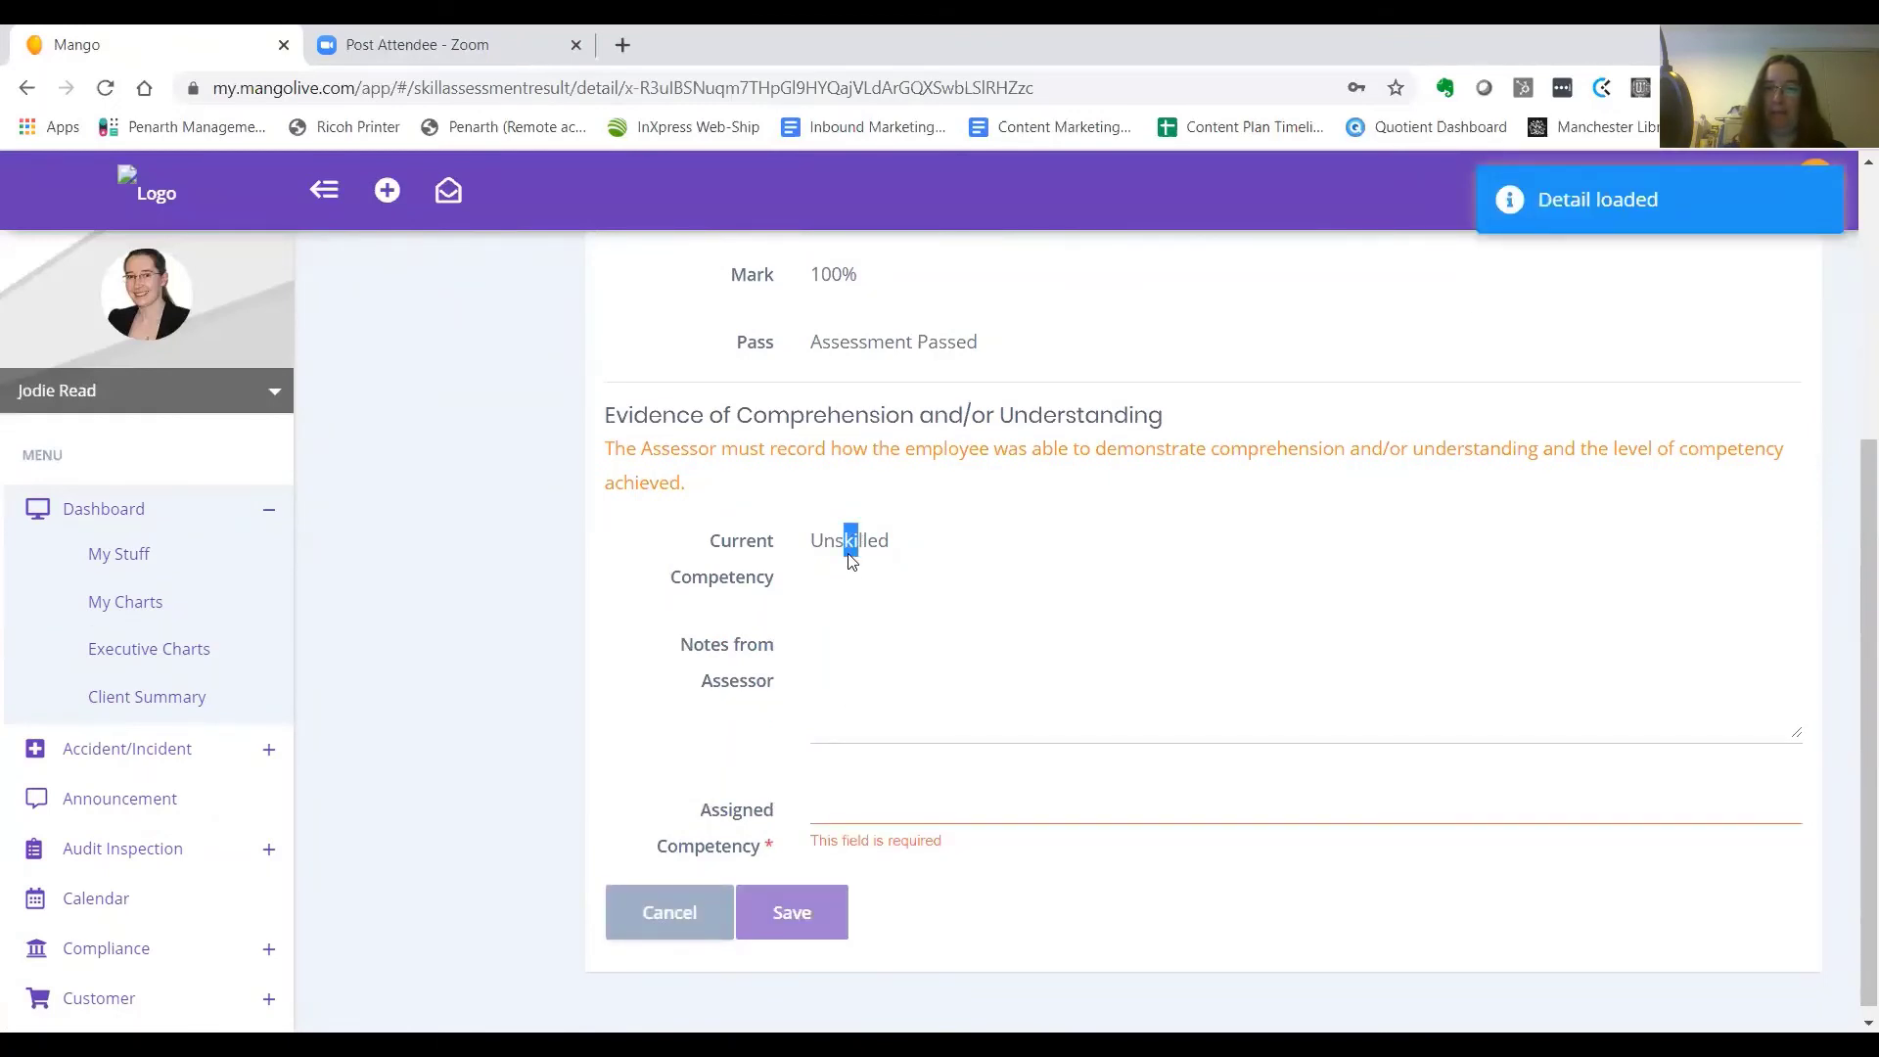
click(909, 811)
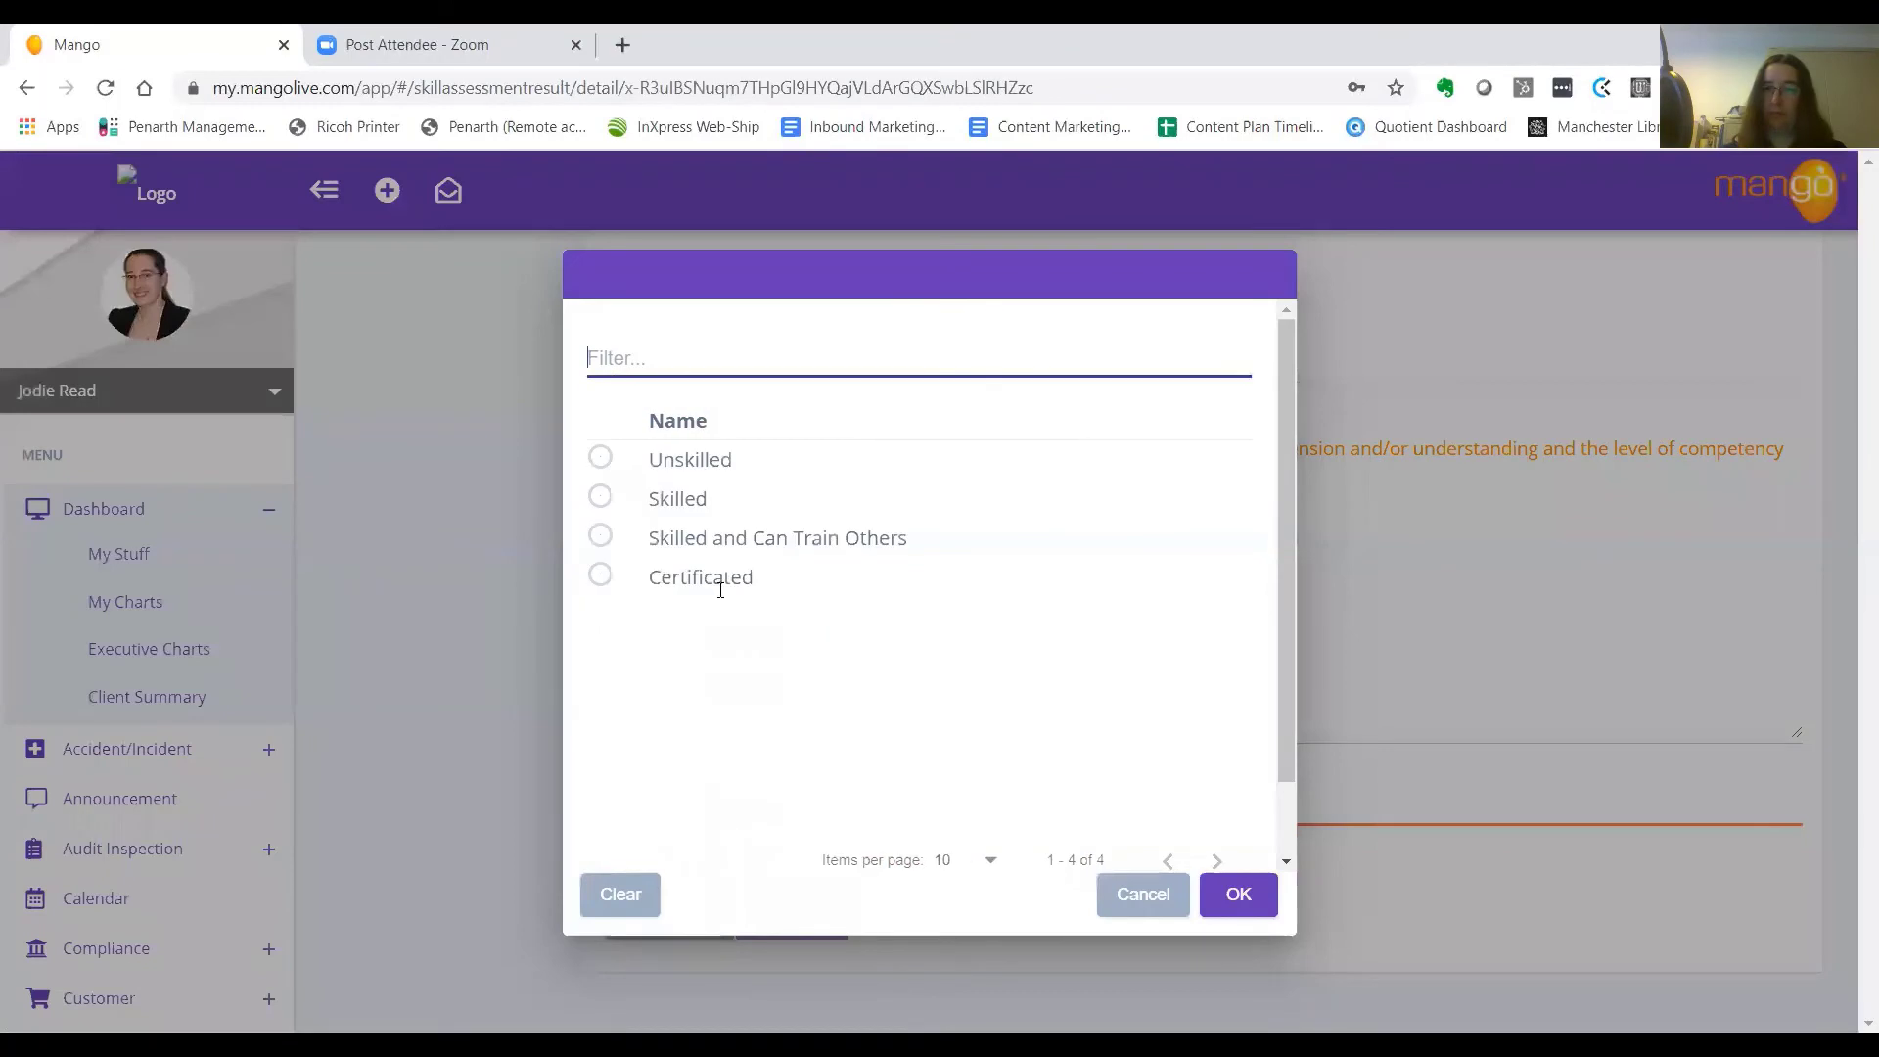
click(600, 504)
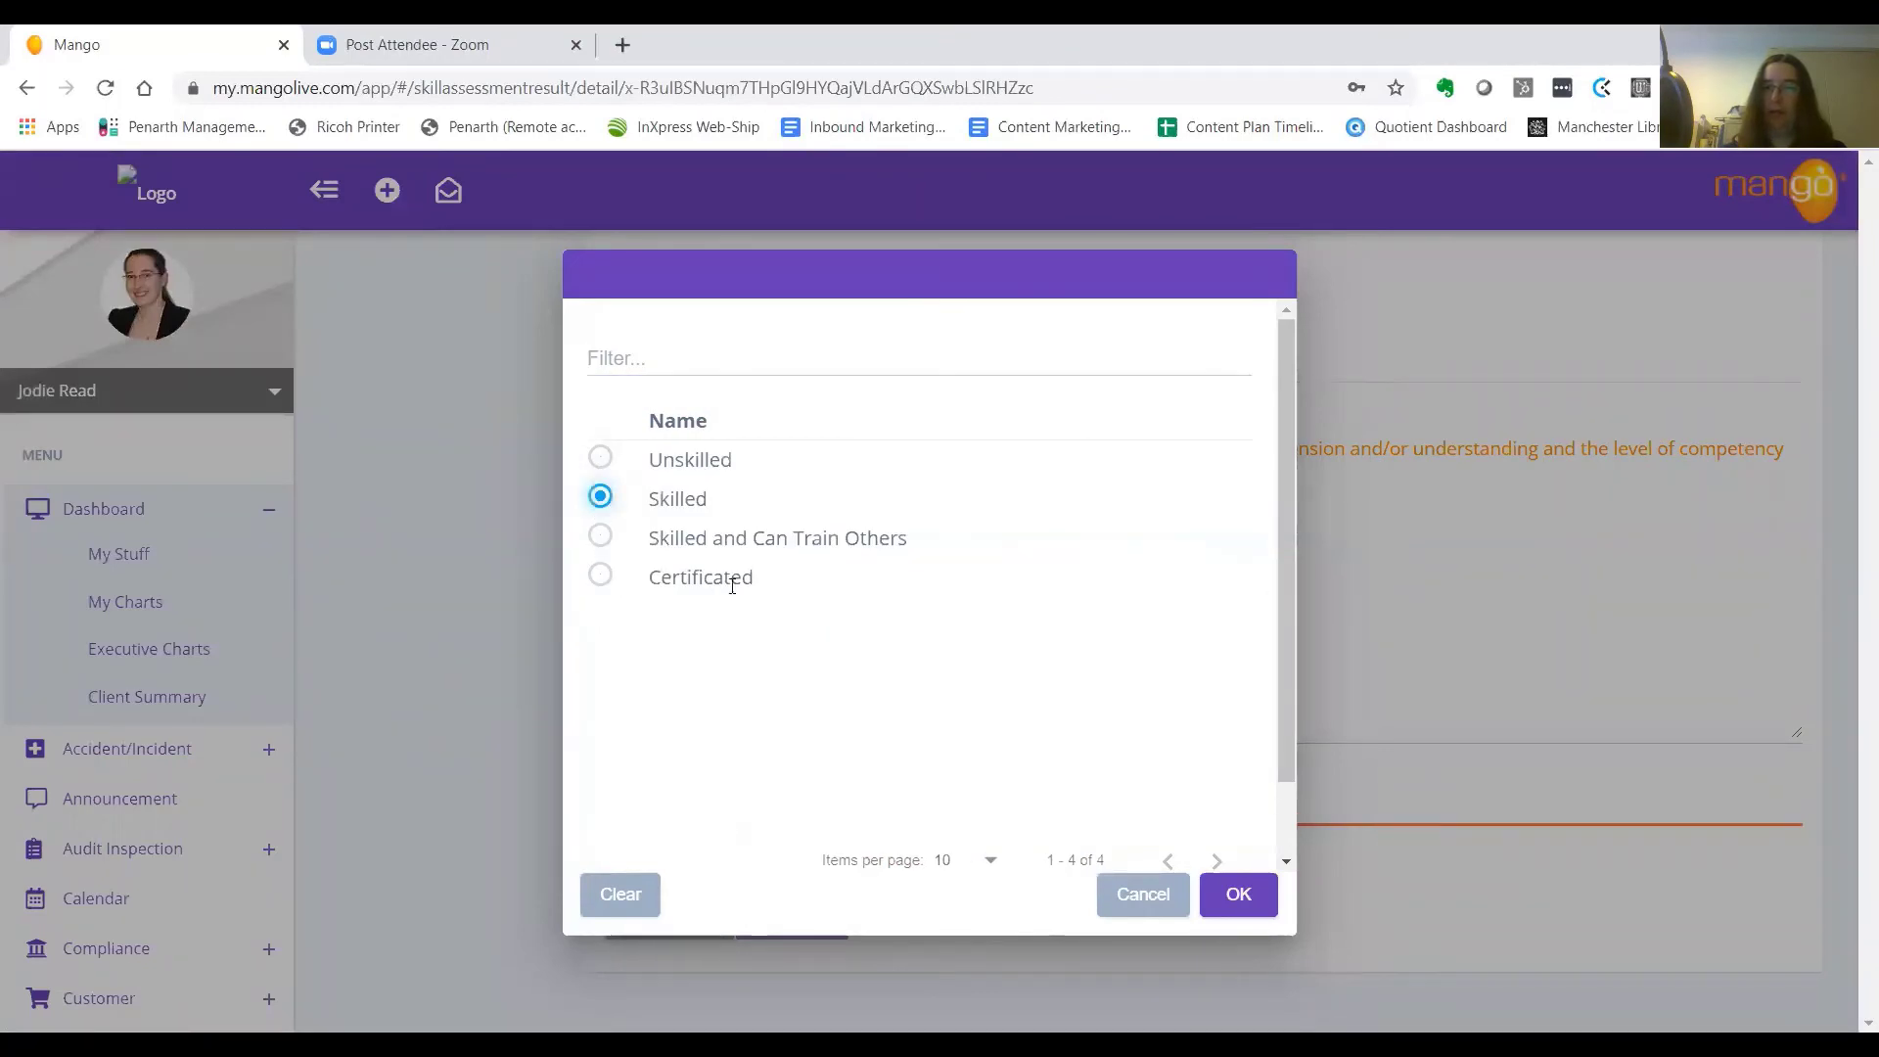
click(1236, 895)
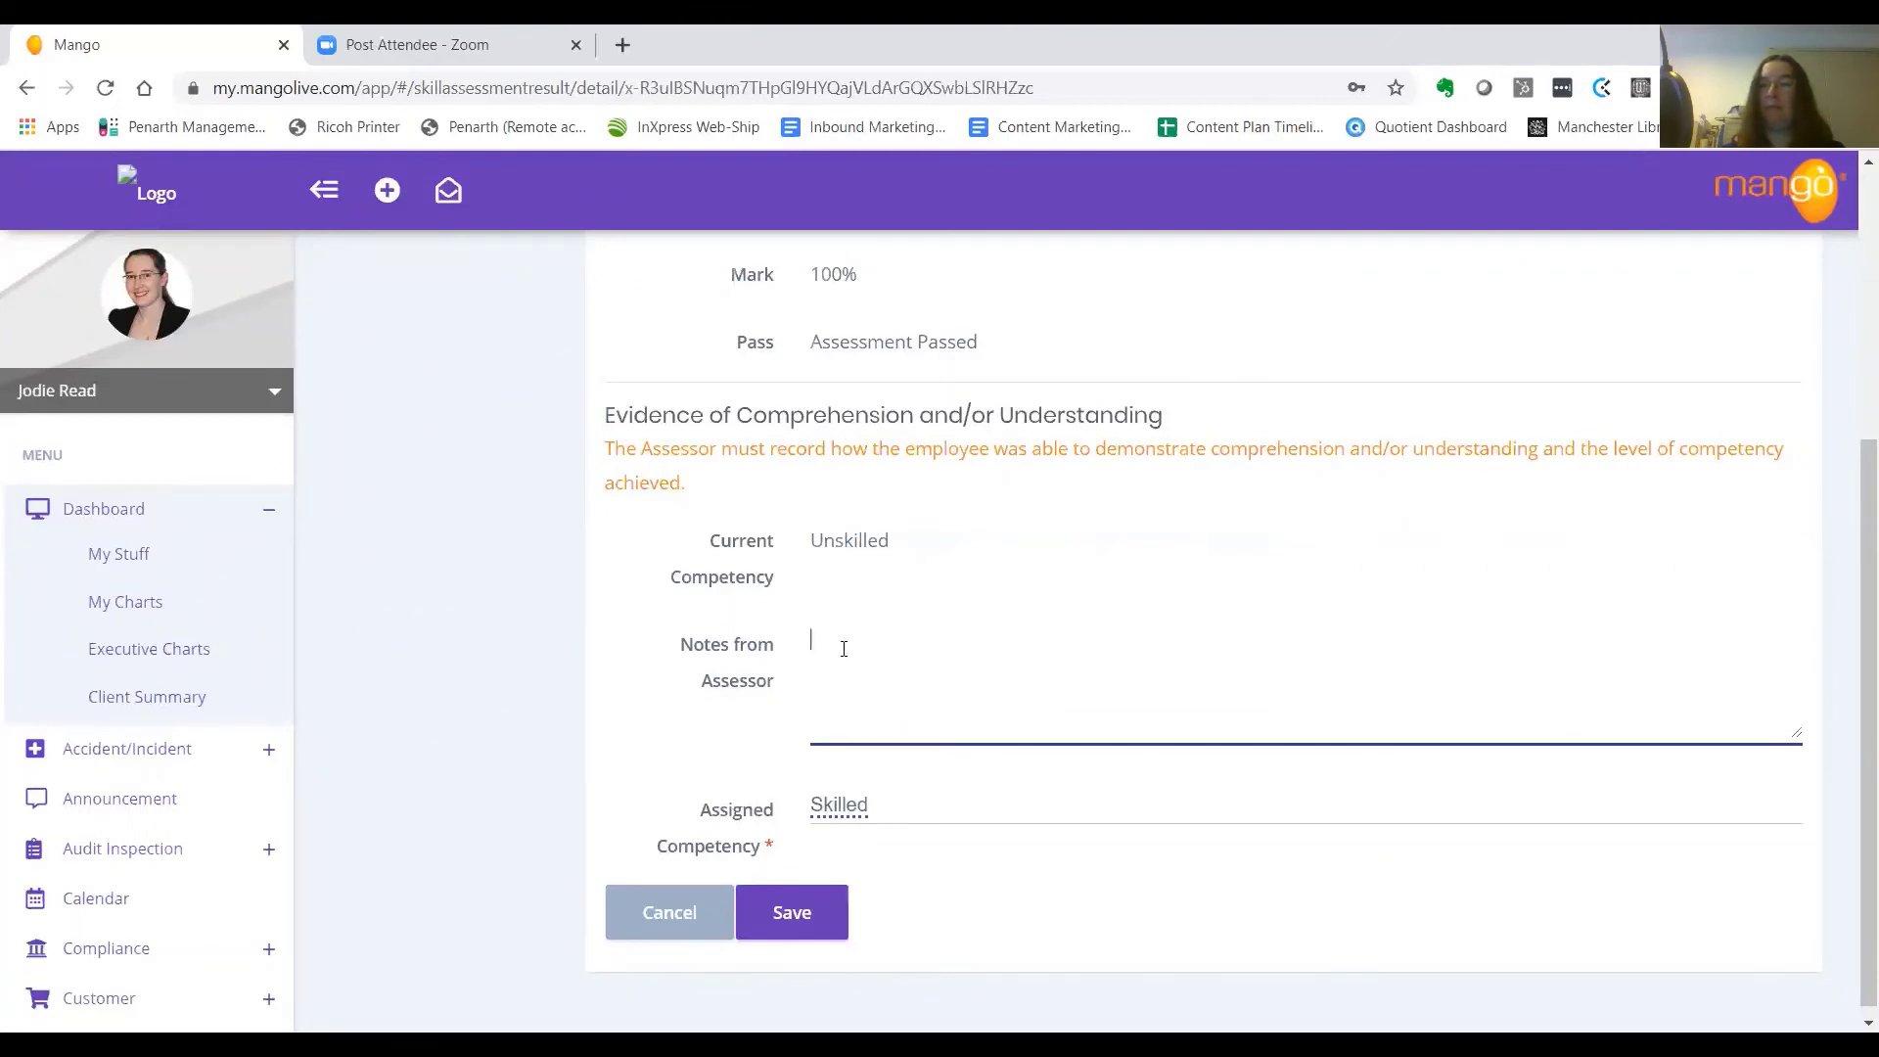
text(Well done)
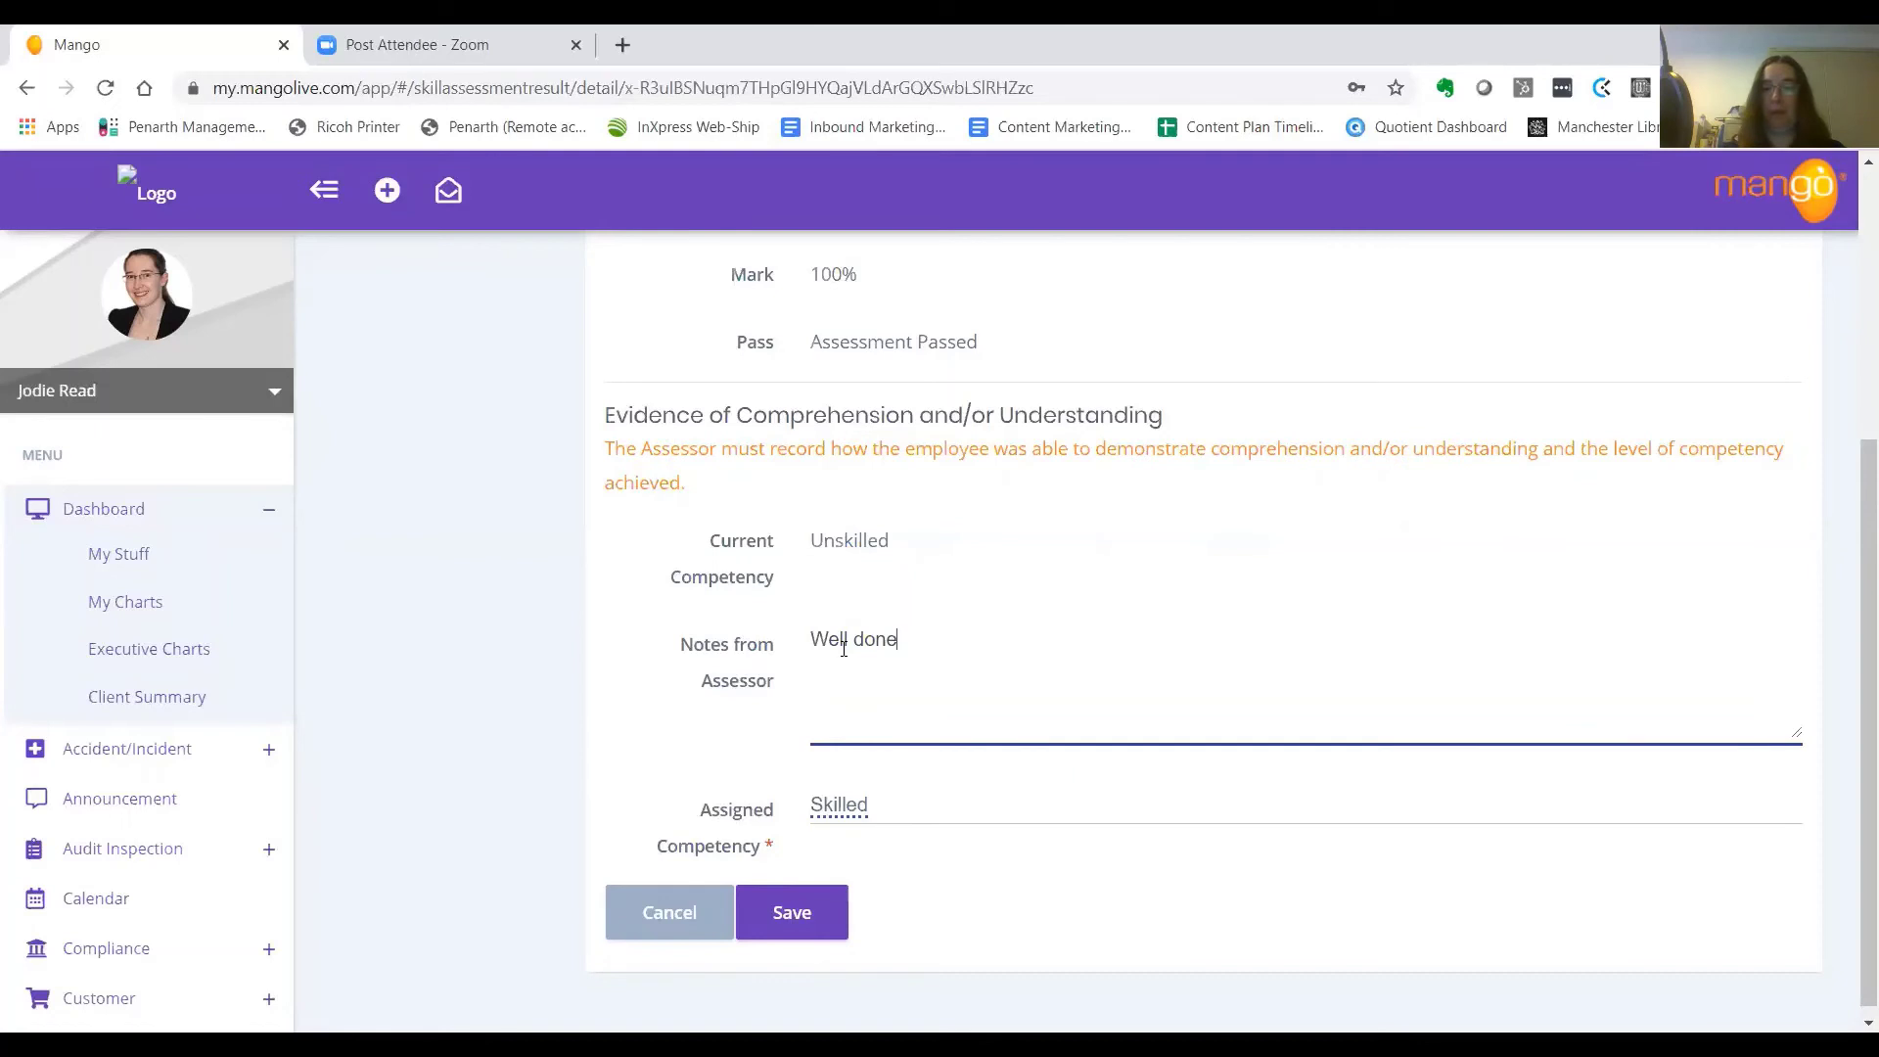
text( Harry!)
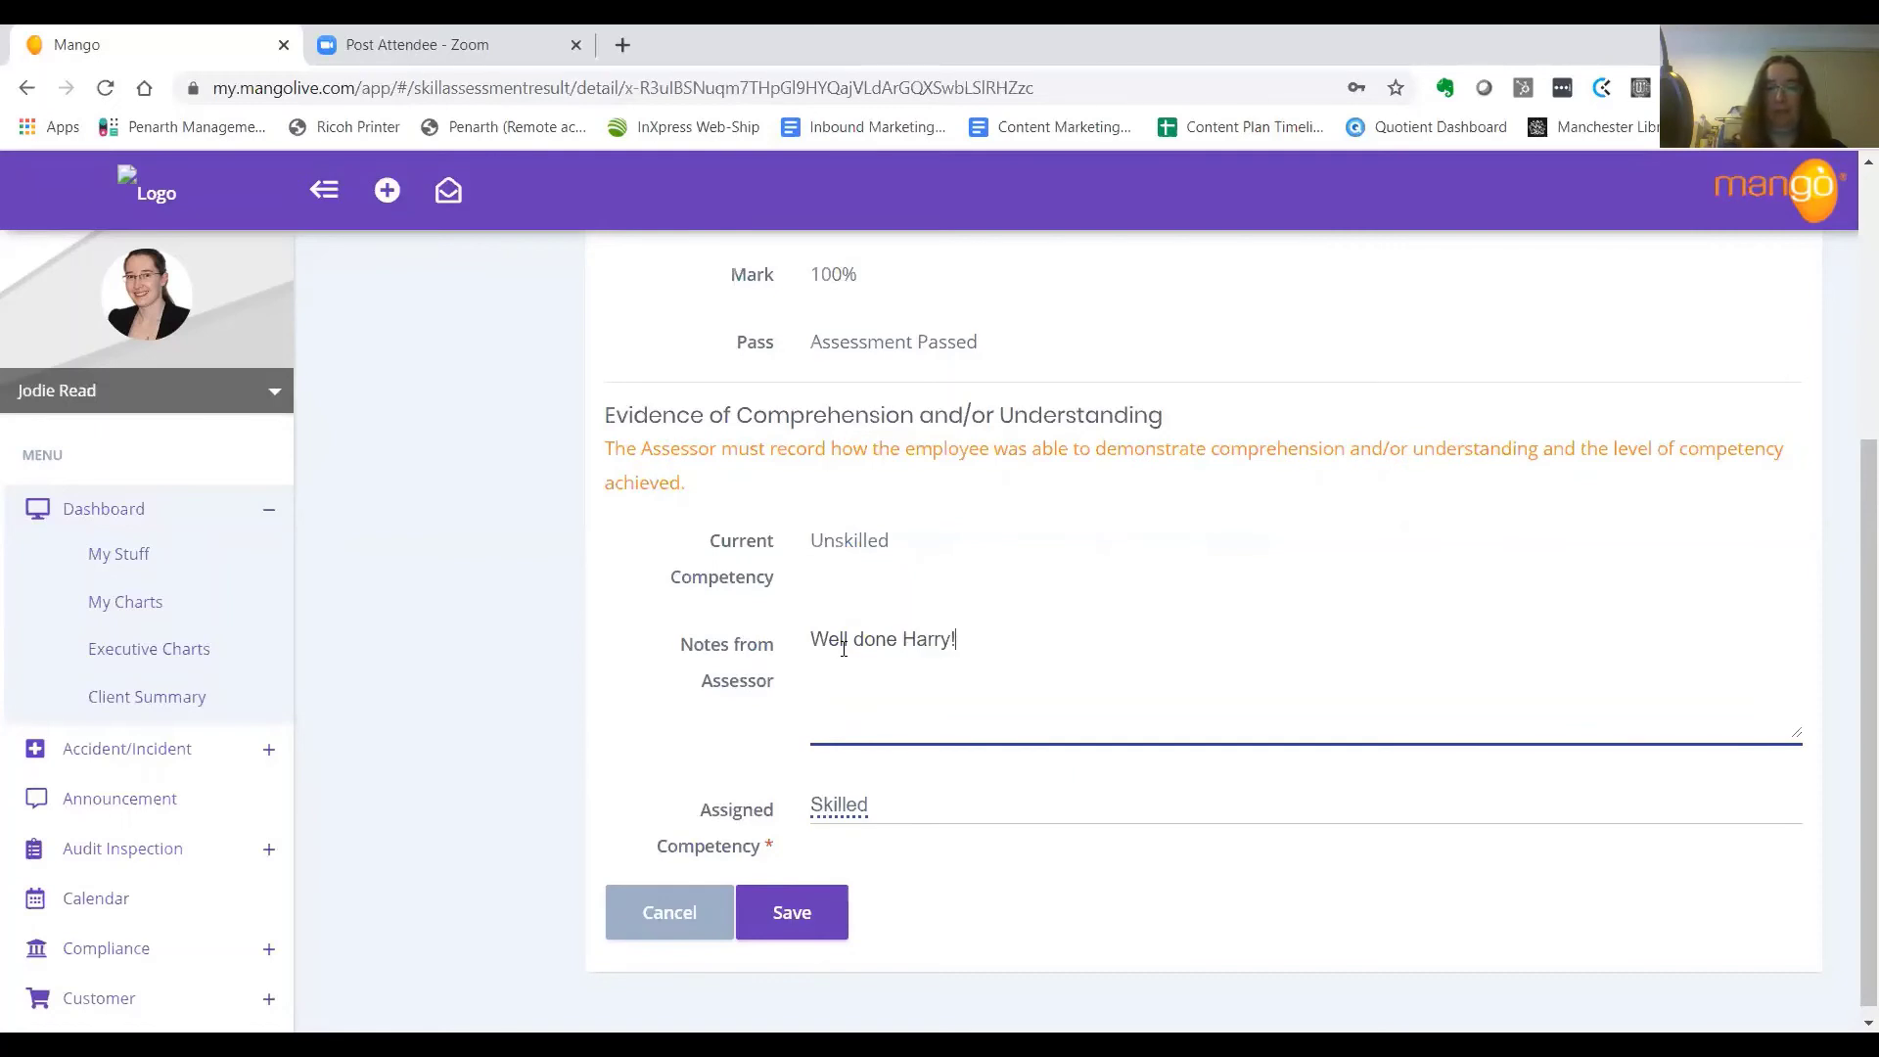
click(827, 918)
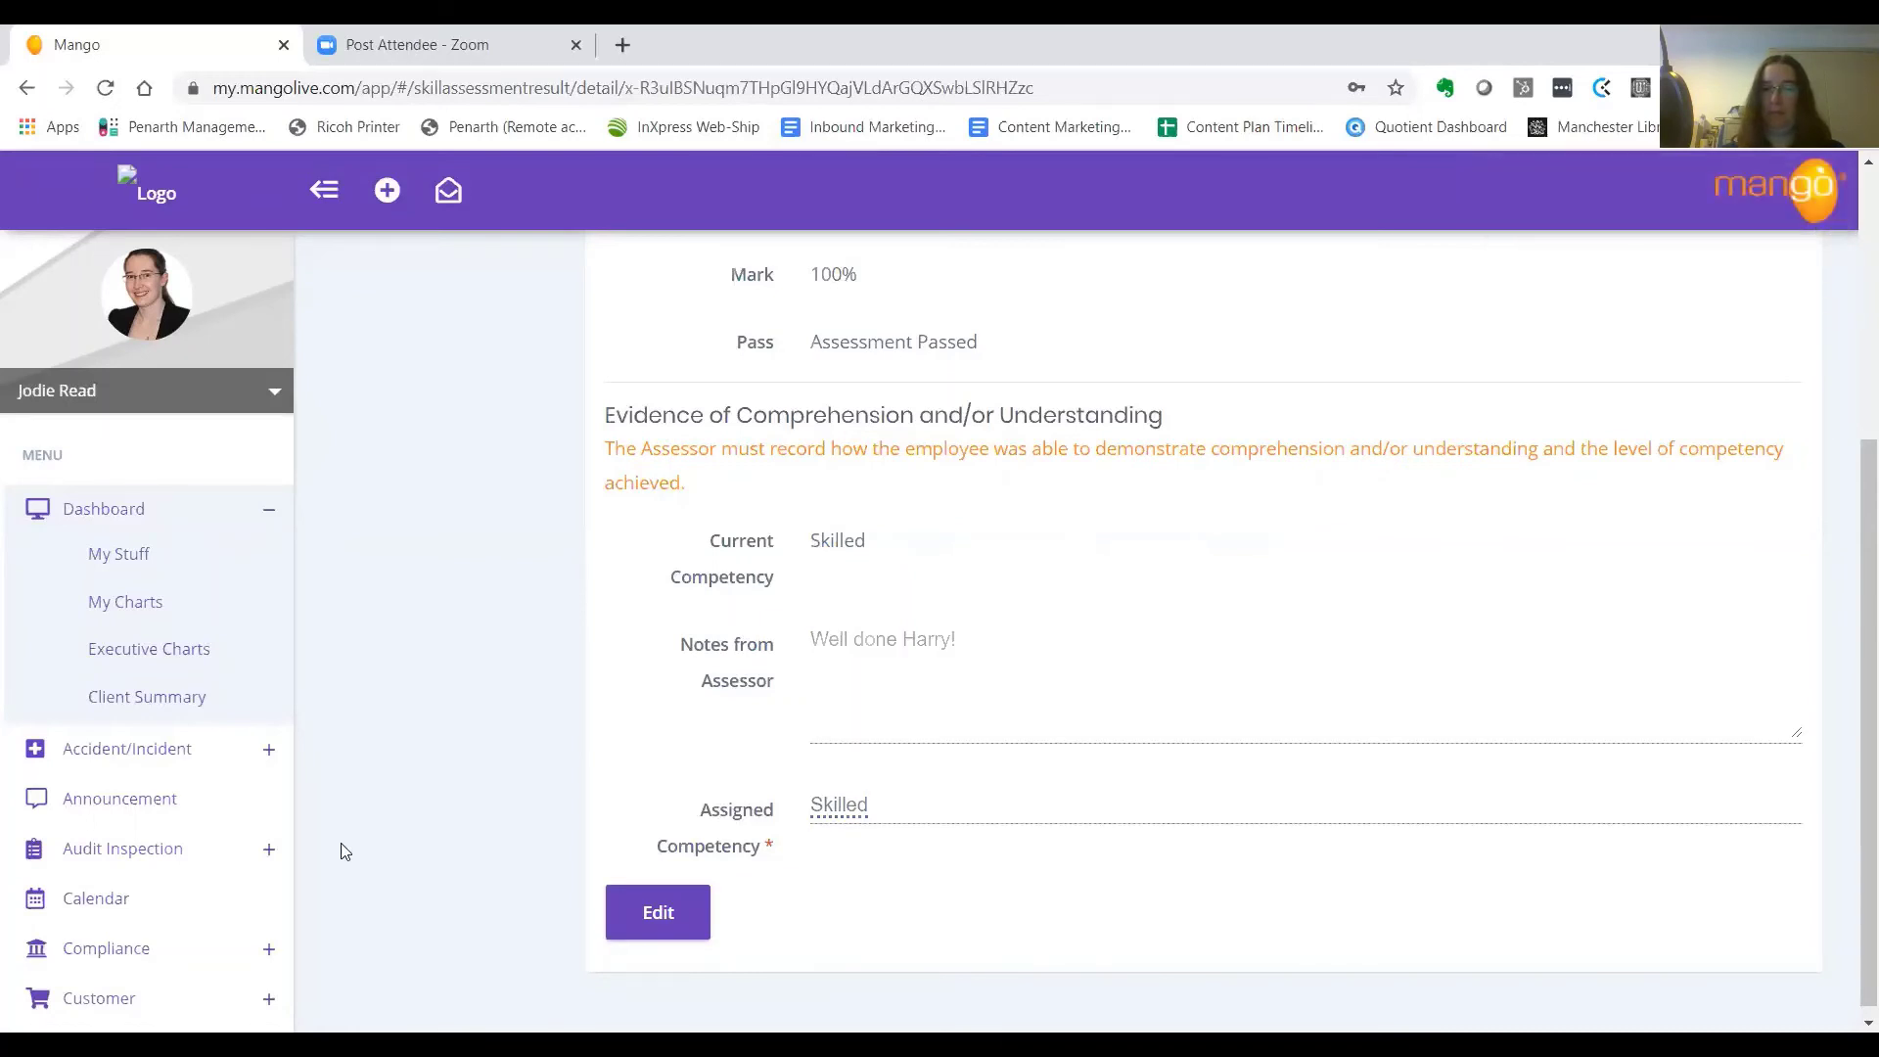
Search for the employee under Human Resources > Employees and open their record
scroll(271, 787, down, 1)
scroll(186, 886, down, 3)
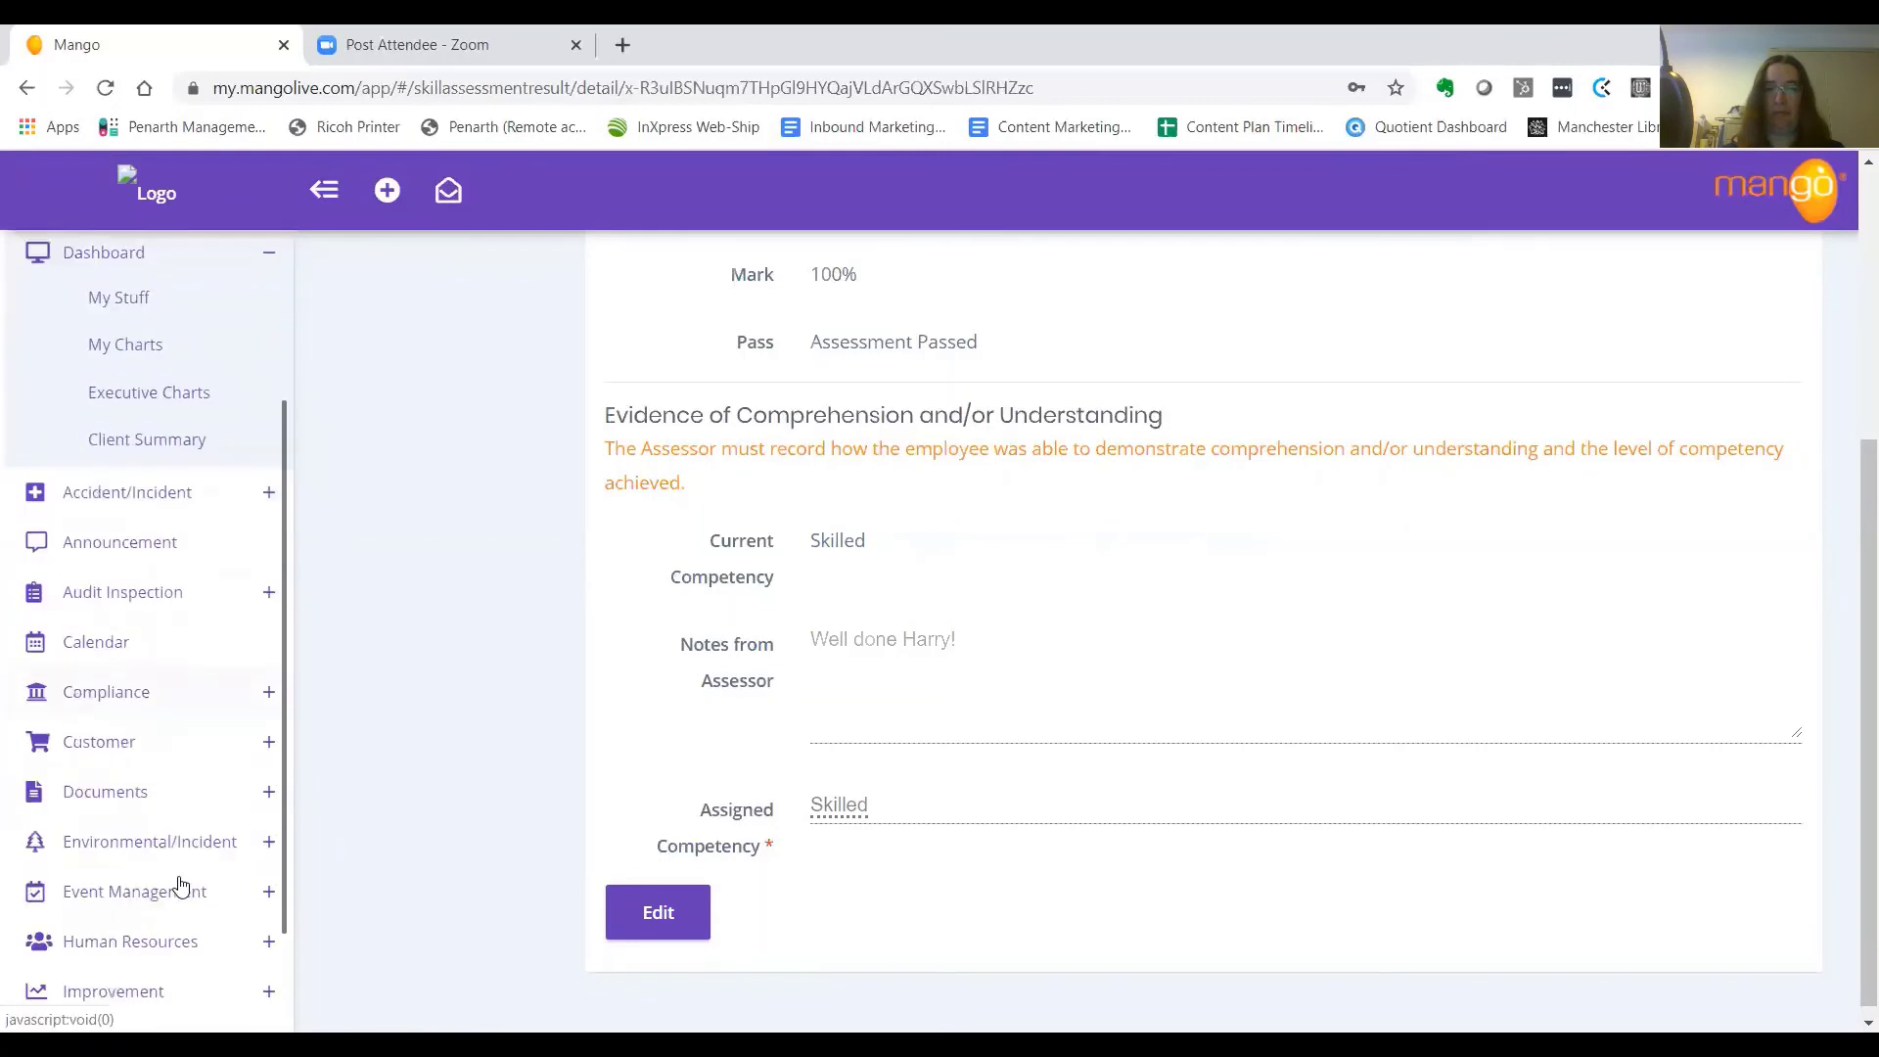
click(174, 897)
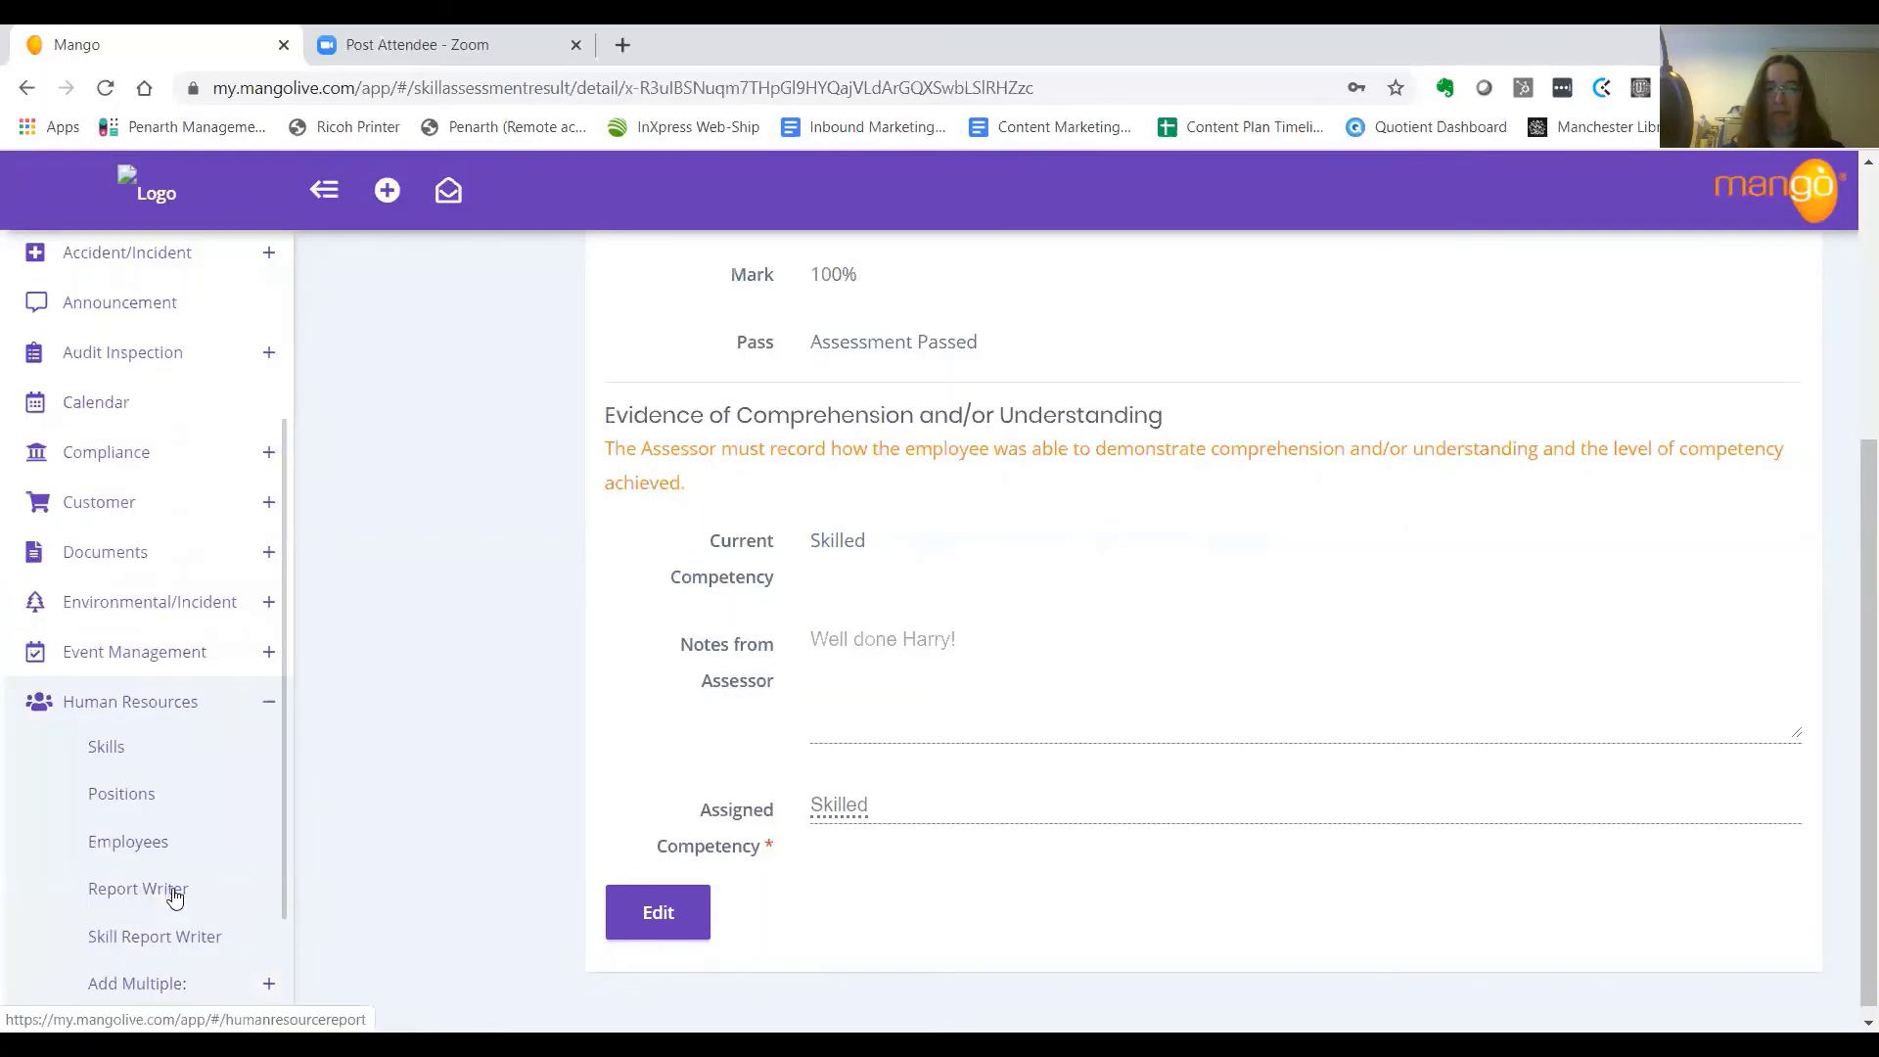
click(141, 844)
click(448, 413)
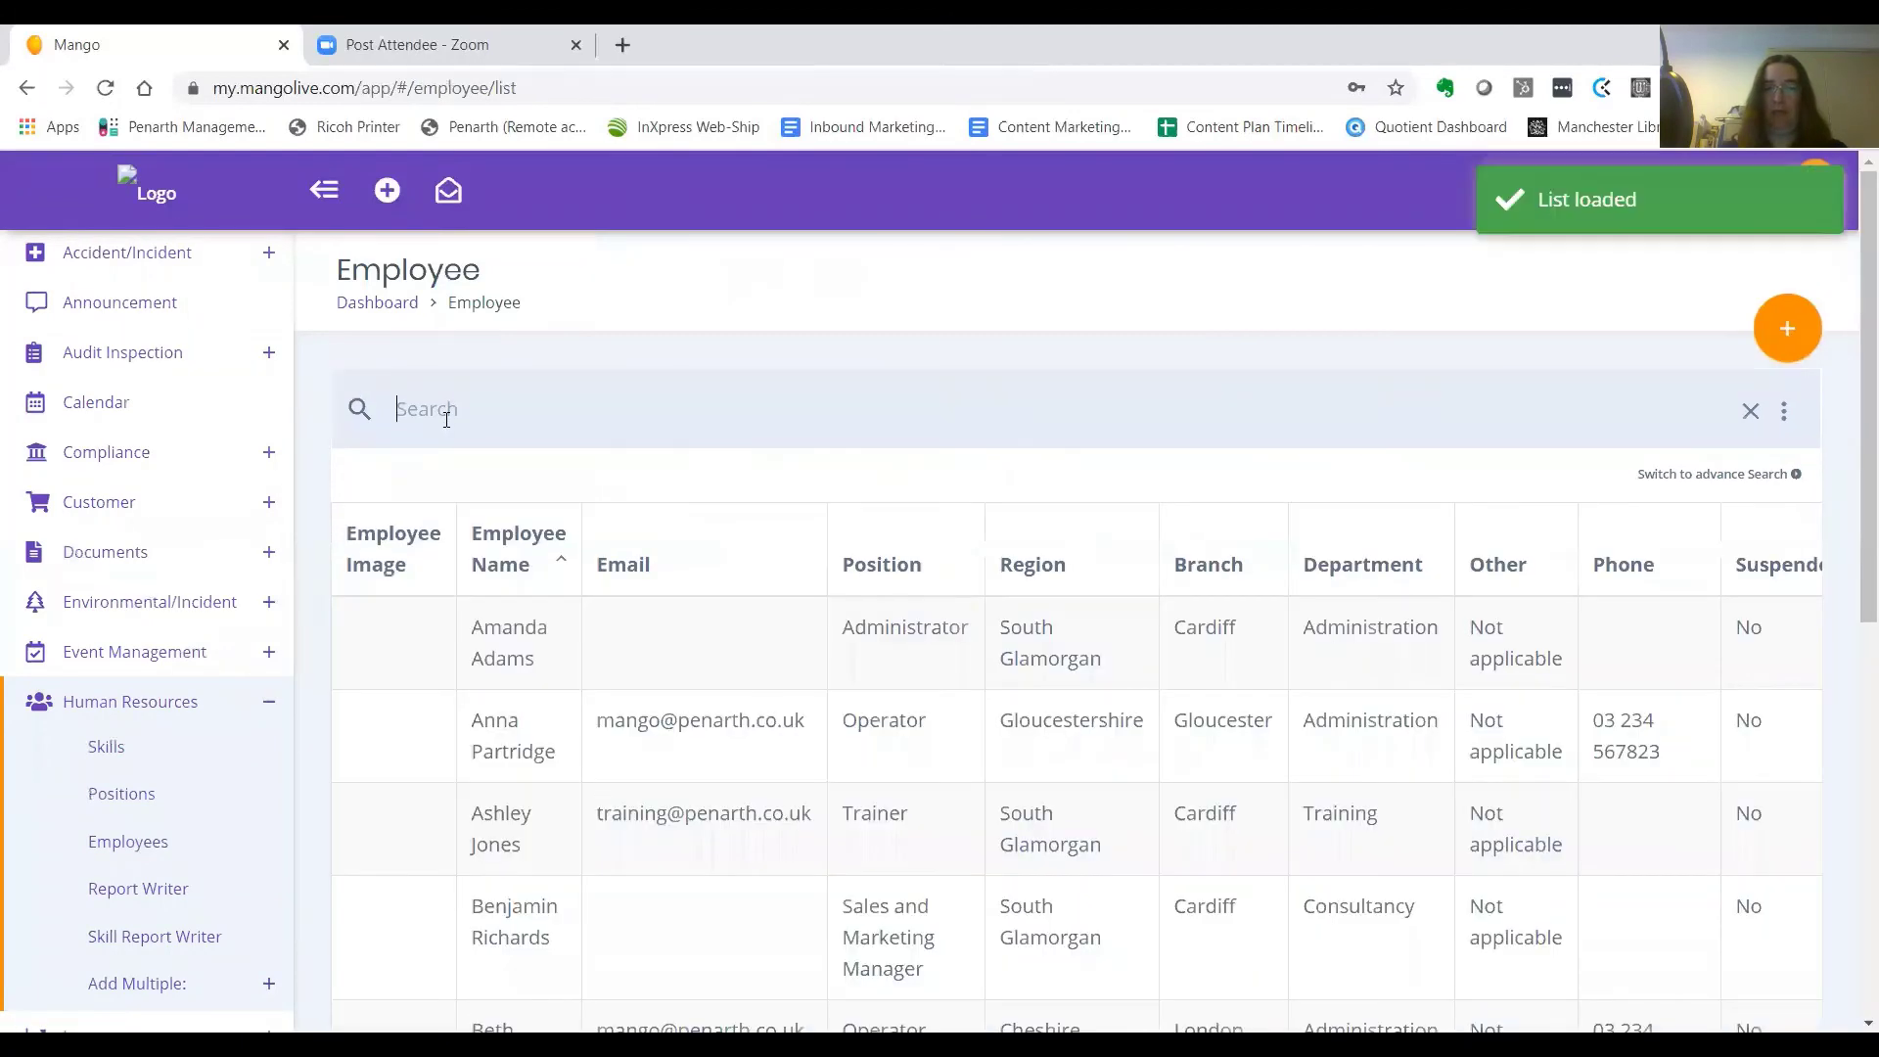
text(harry pott)
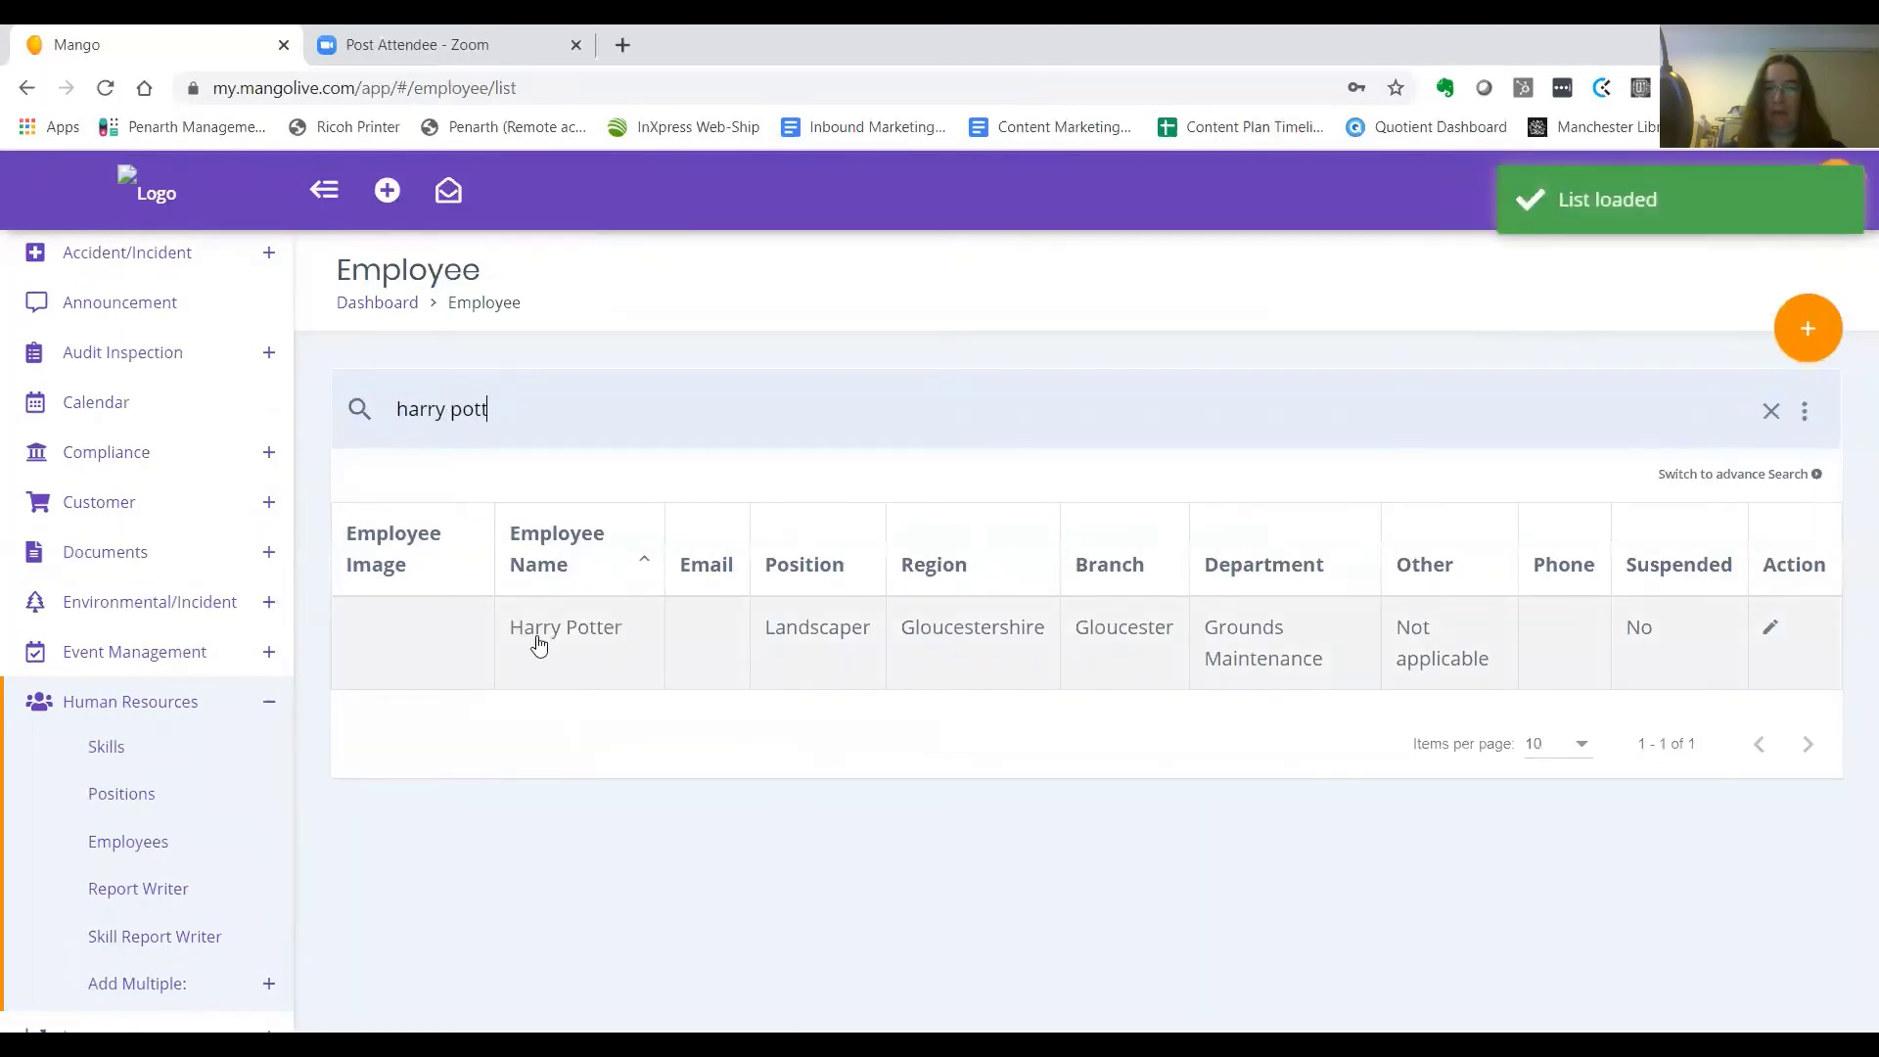
click(537, 643)
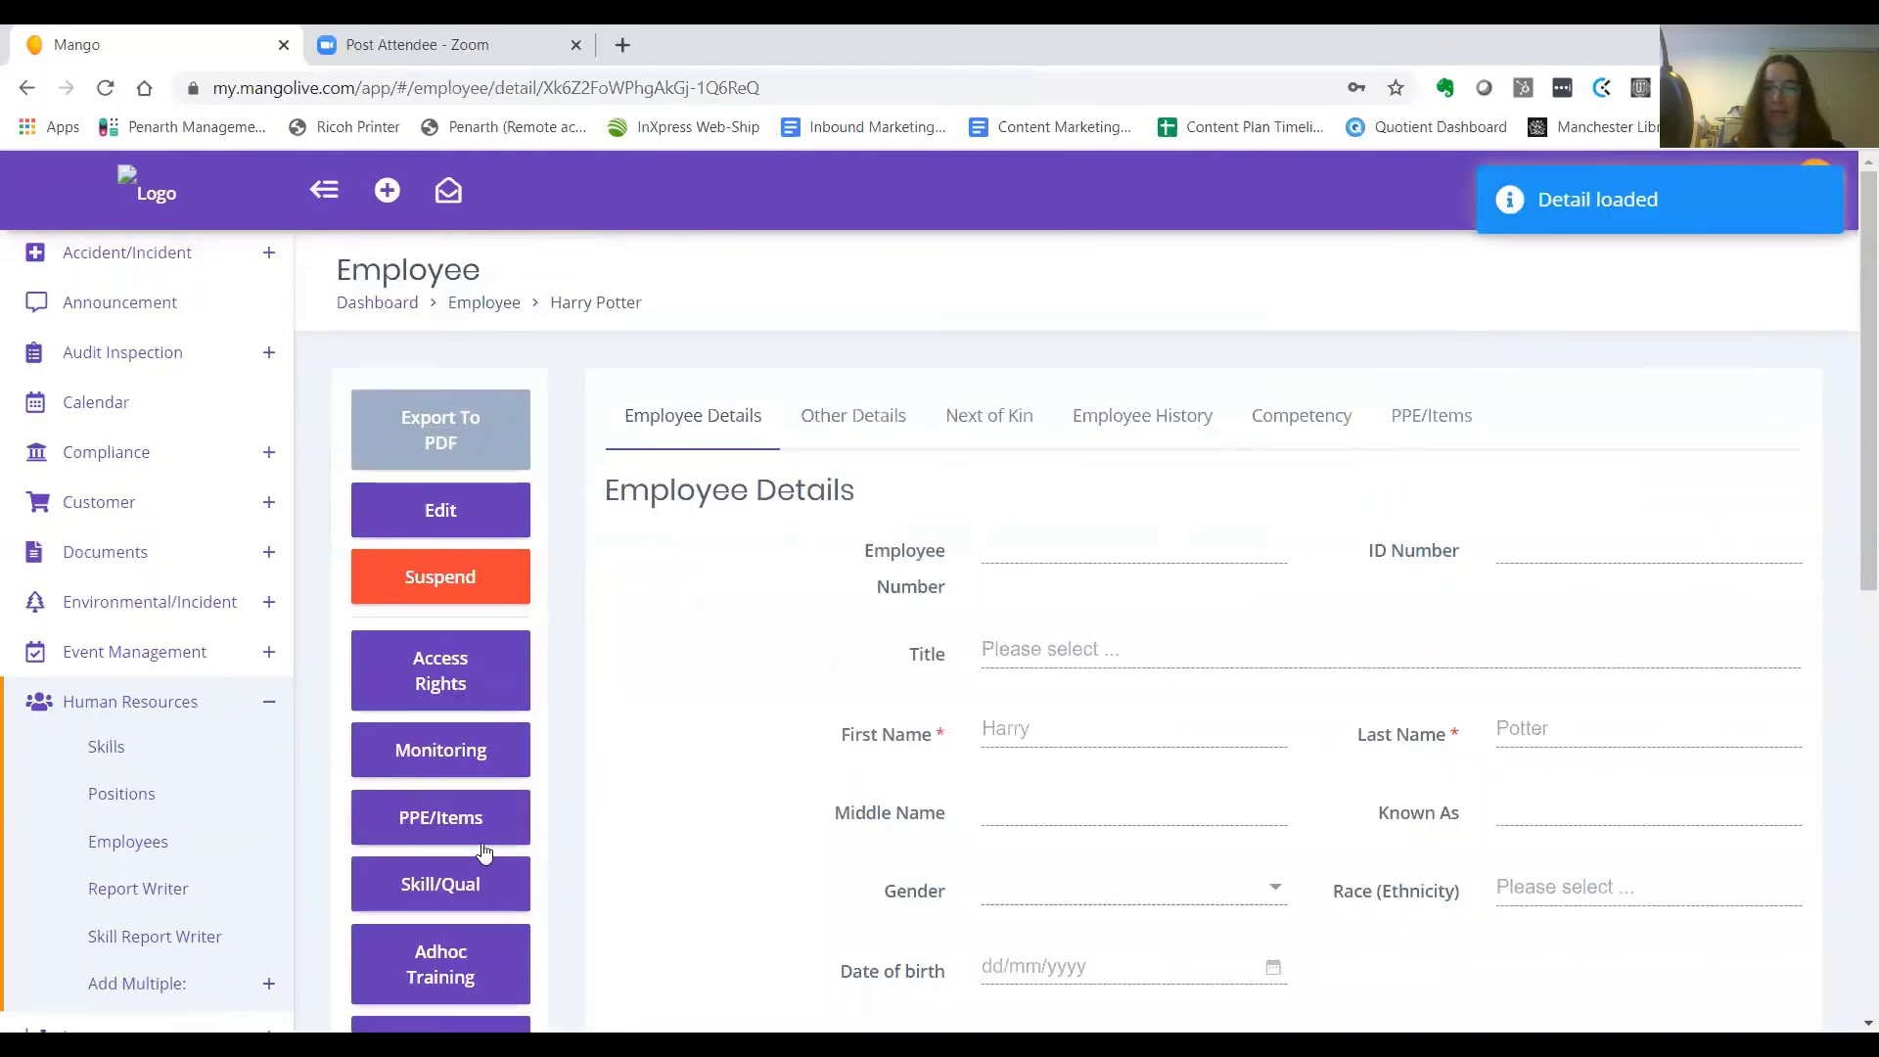
Show the employee's Skill/Qual list and expand the Induction skill's assessment details
click(466, 902)
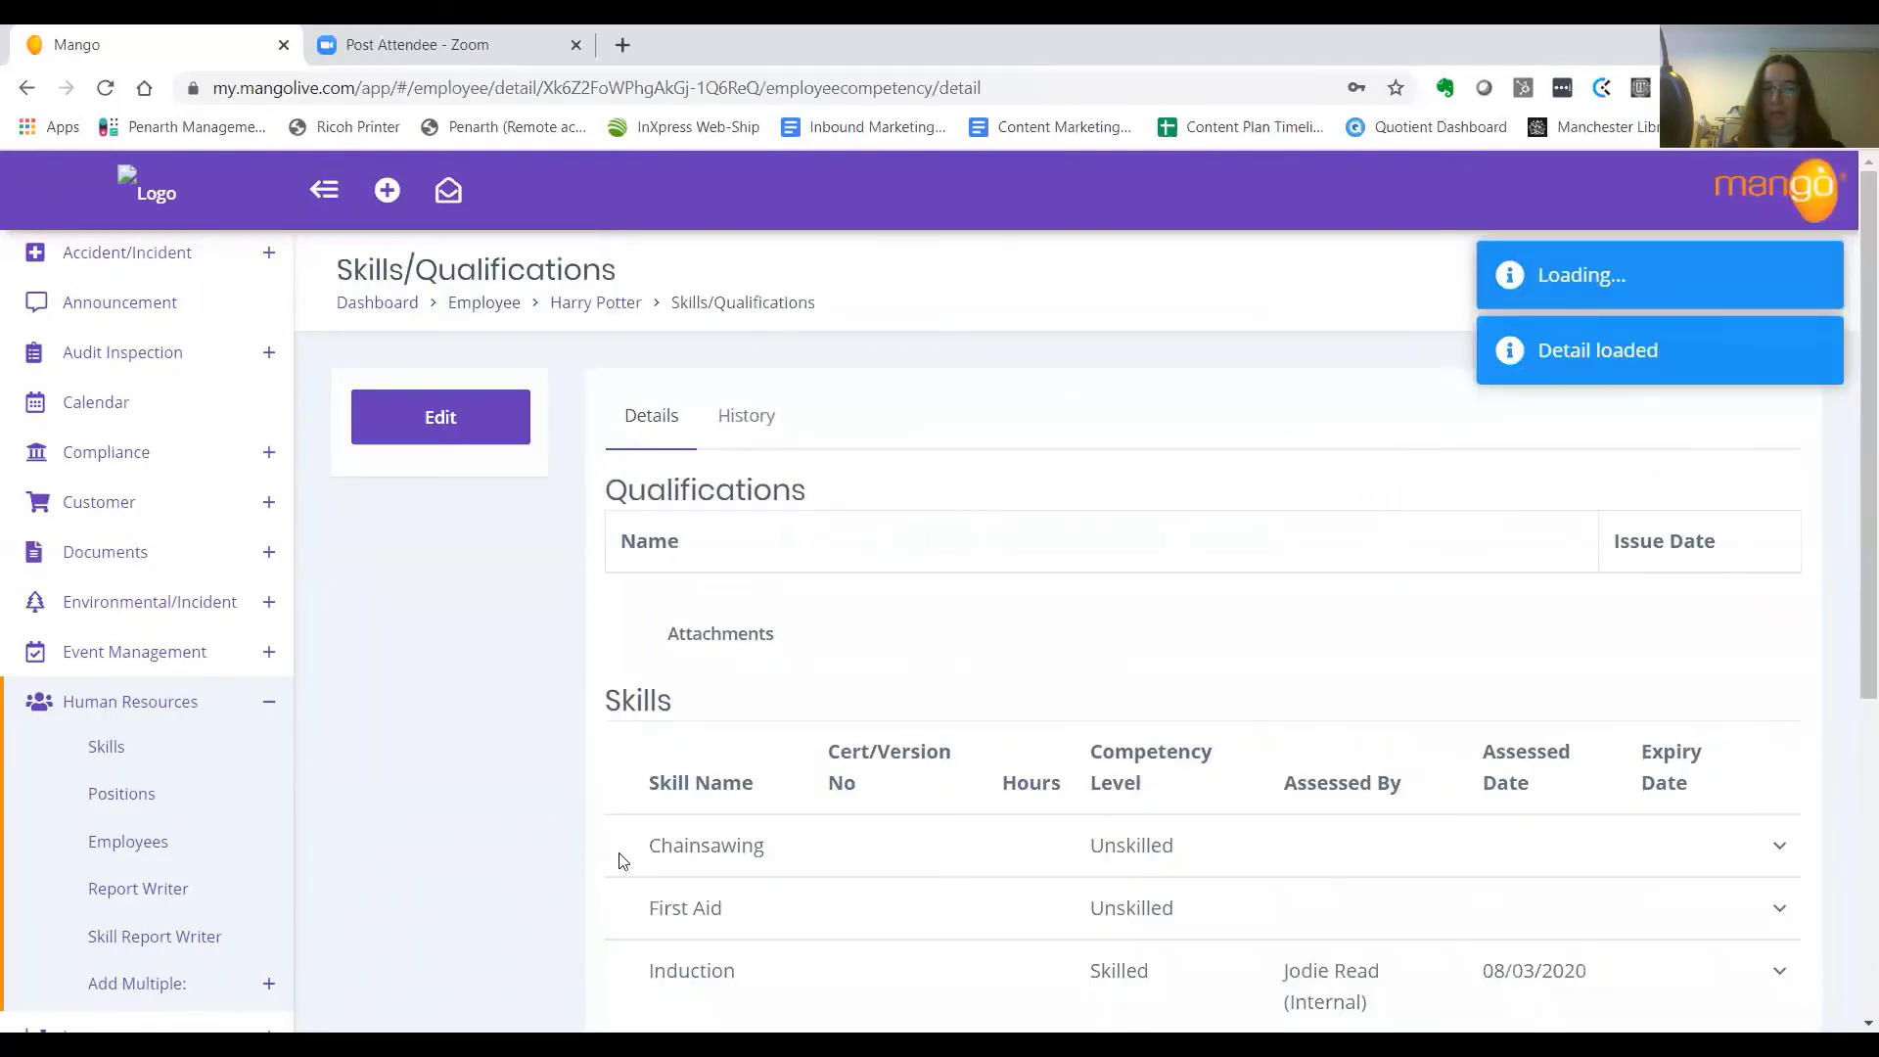
drag(1849, 592, 1849, 779)
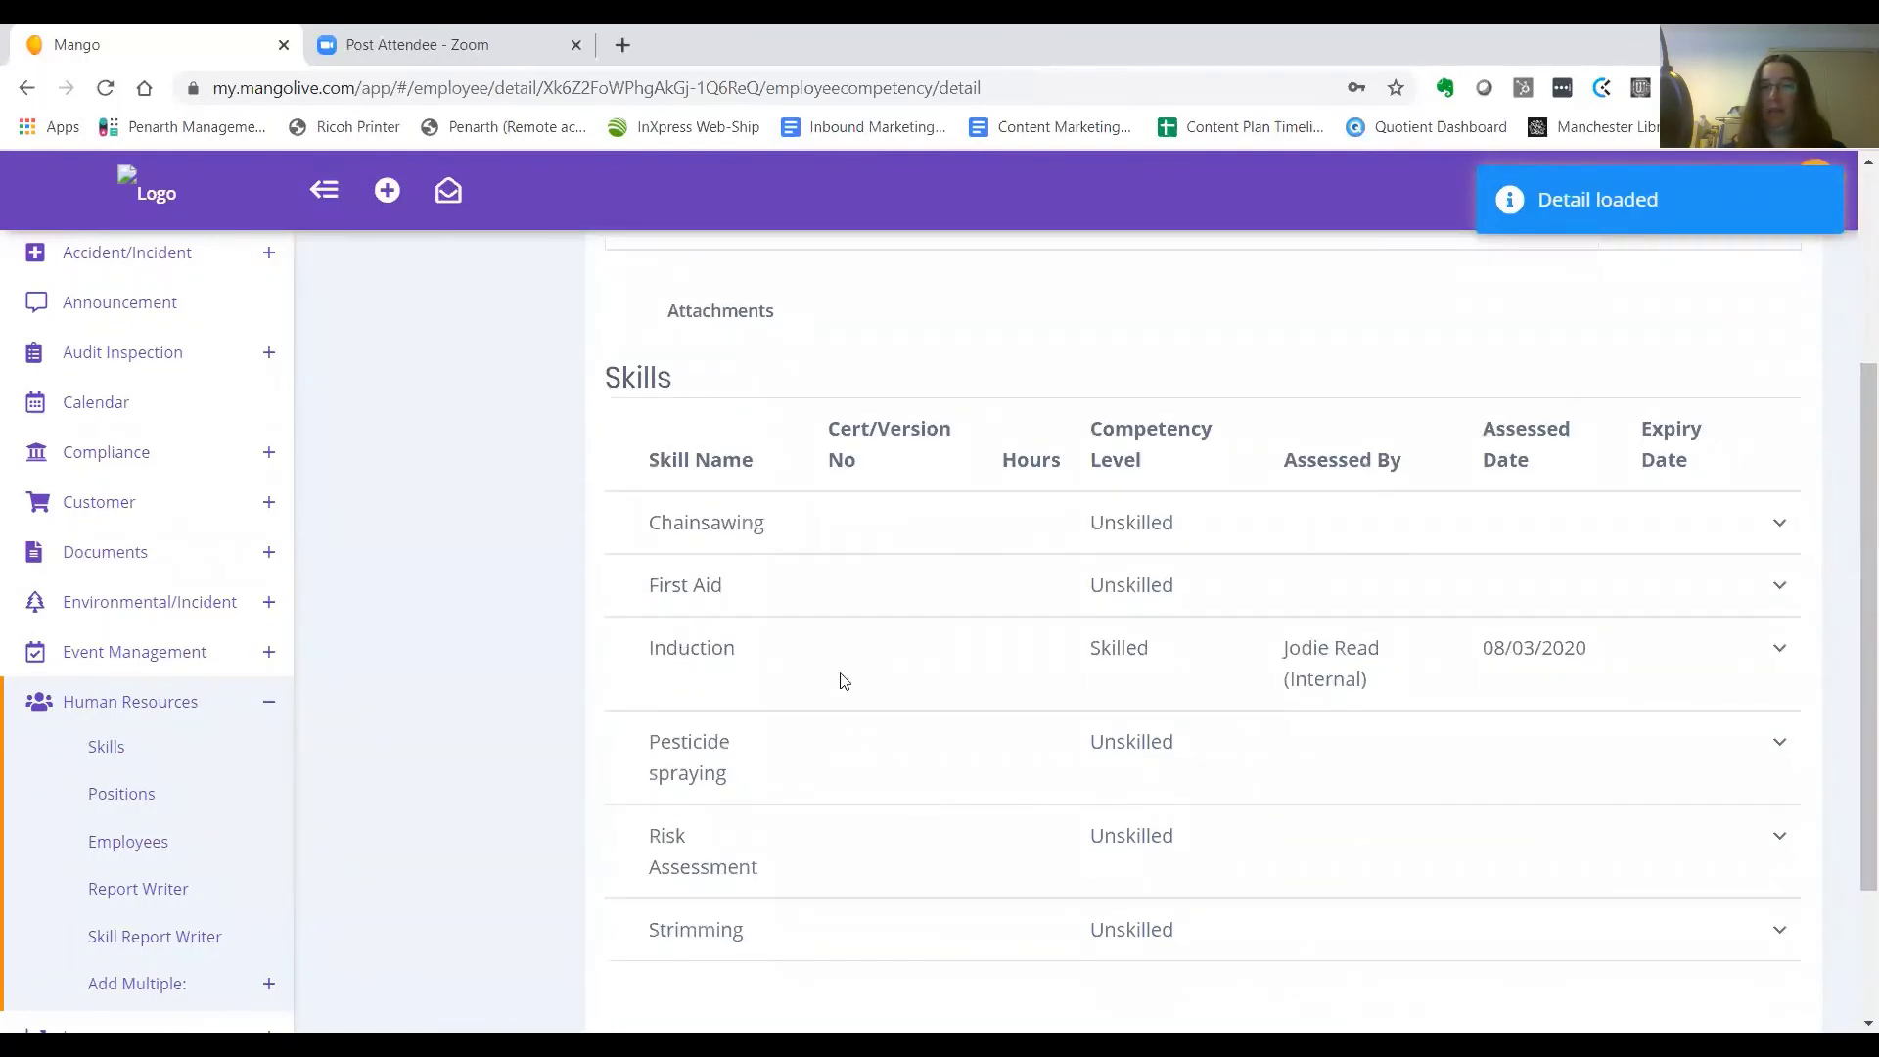
click(1779, 649)
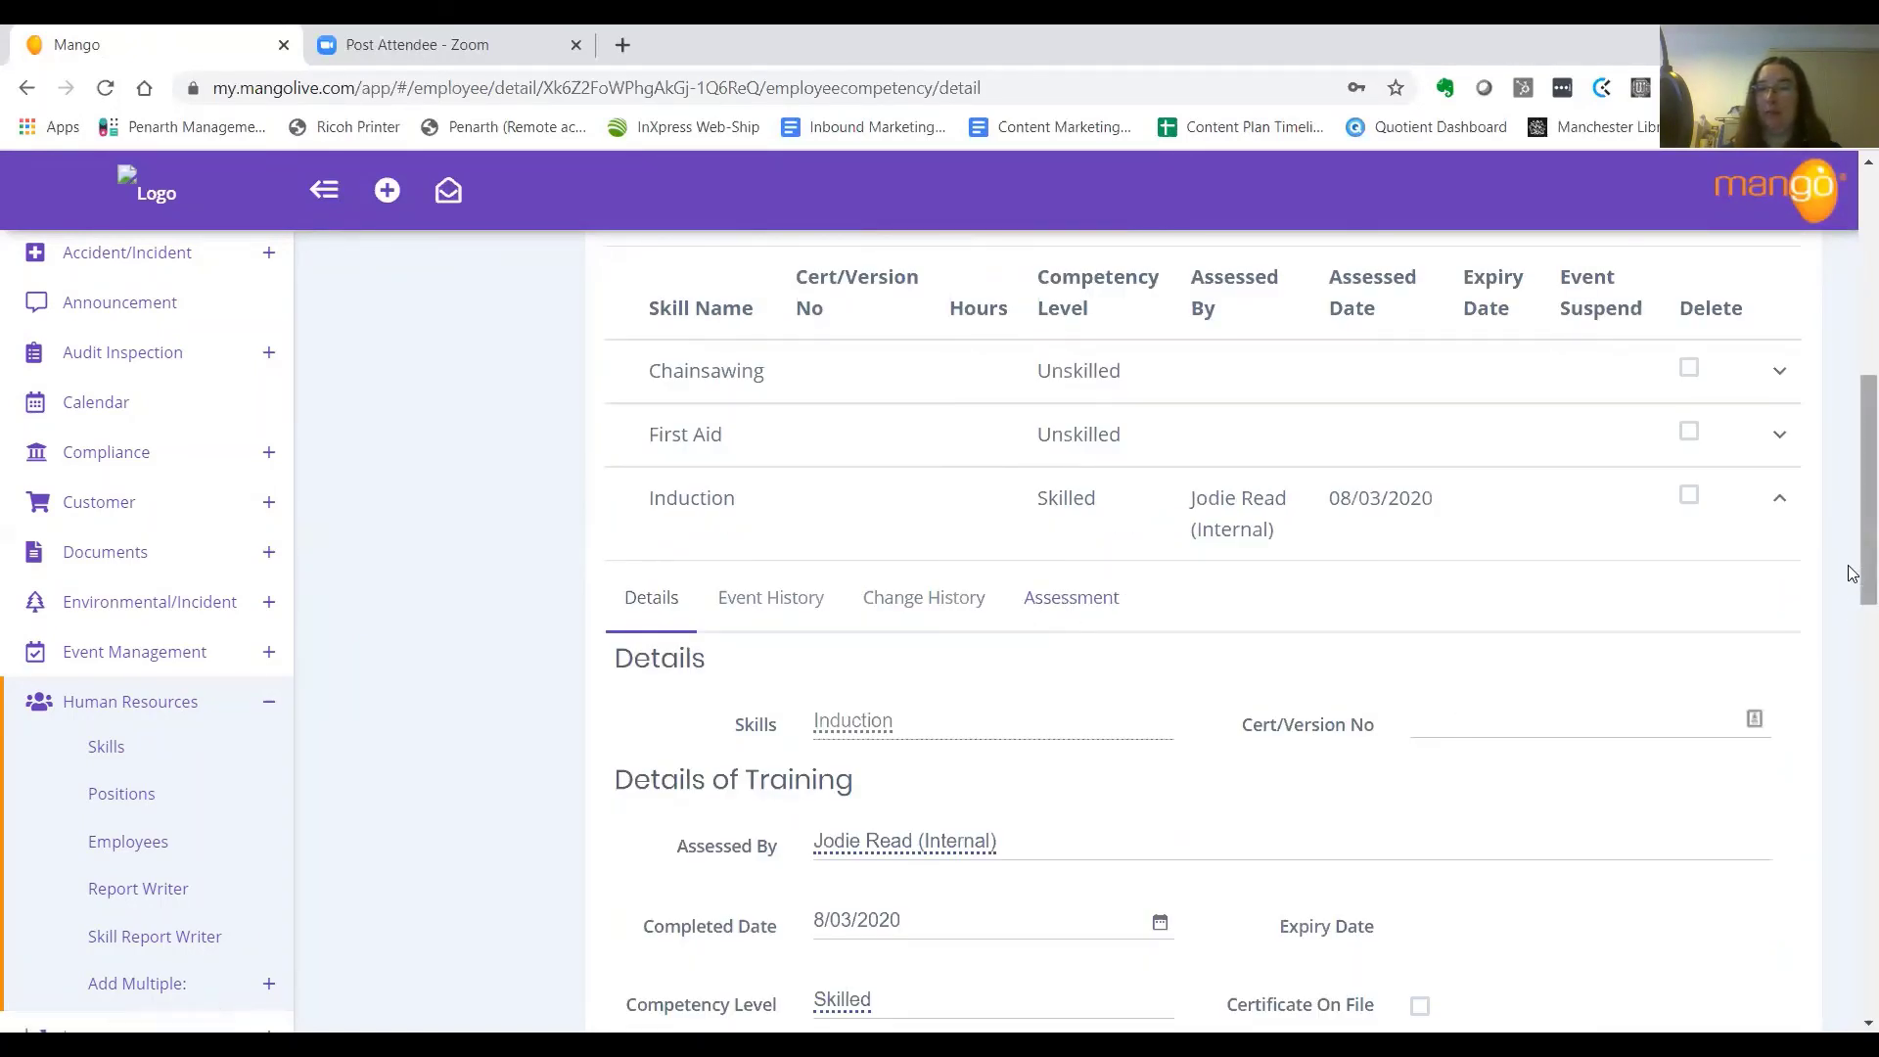
scroll(1844, 646, down, 2)
scroll(1852, 648, down, 4)
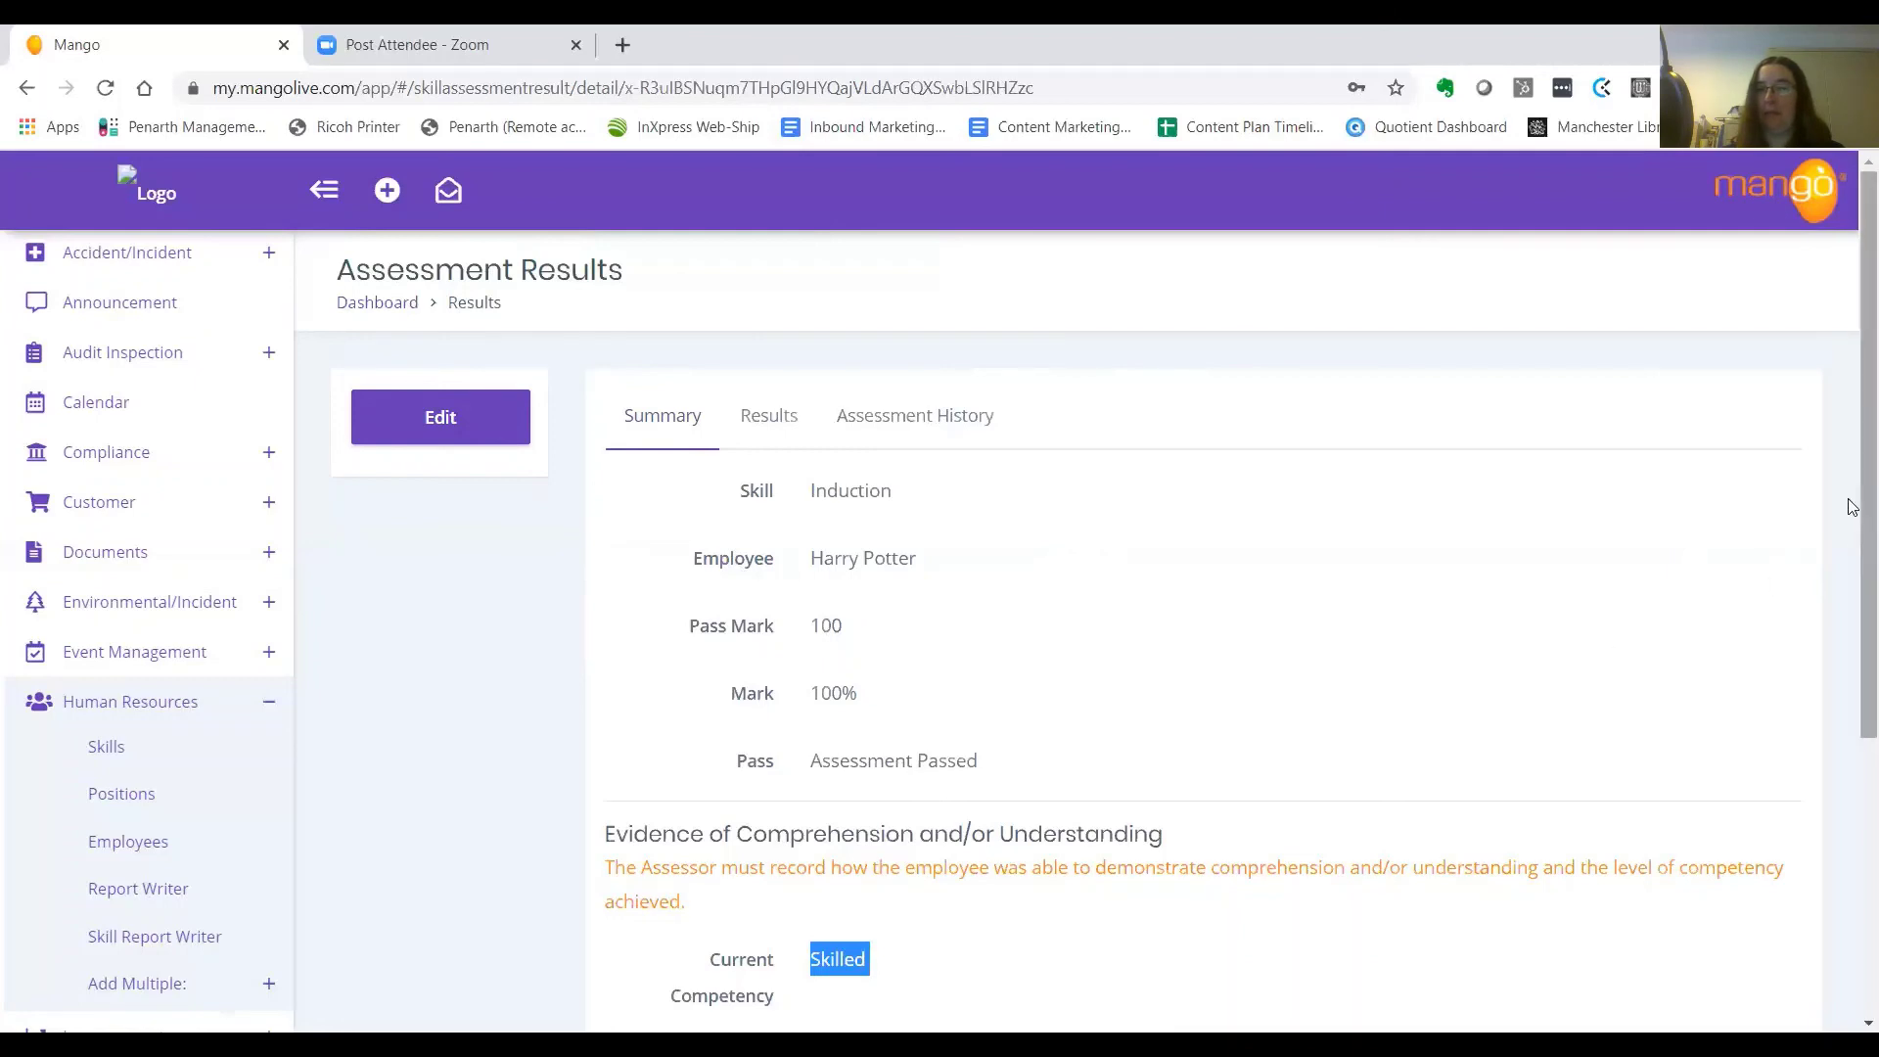
Switch to the Results tab and scroll through each question's ticked answer down to question 8
scroll(1852, 597, down, 2)
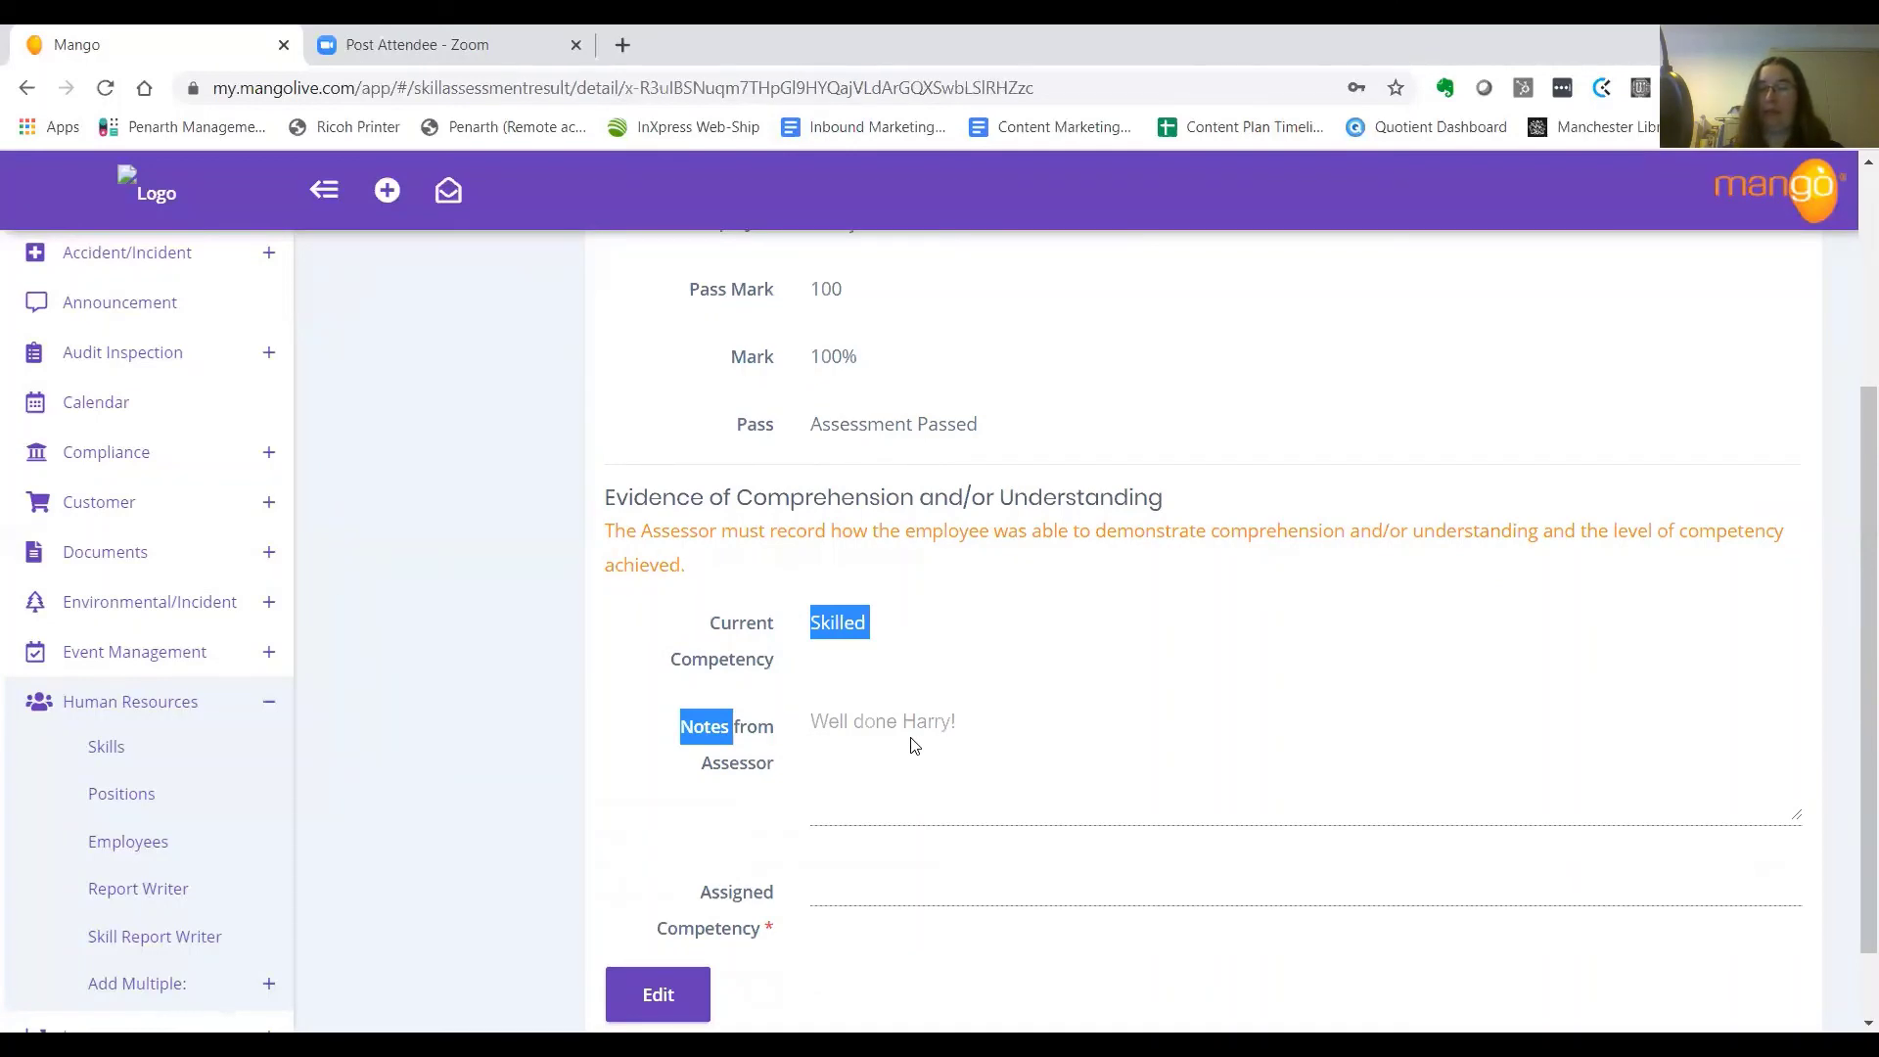
scroll(792, 675, up, 5)
click(767, 419)
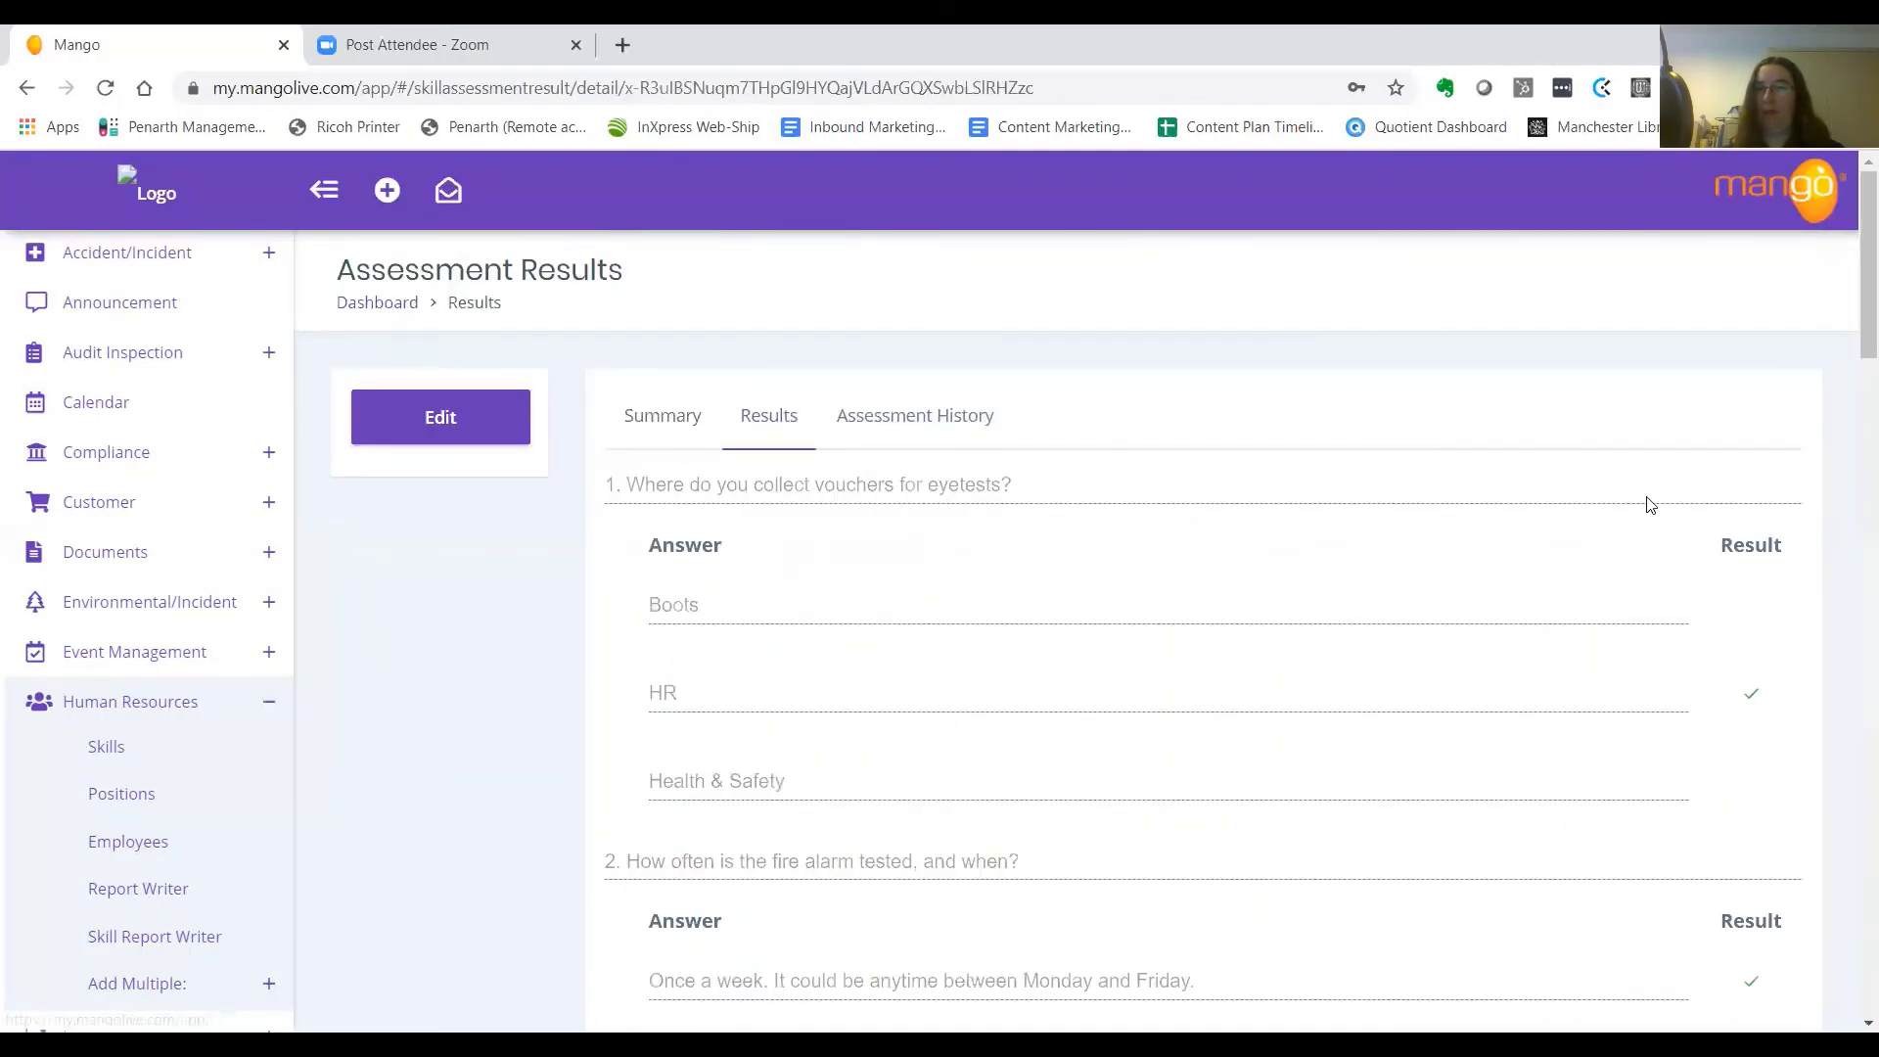
drag(1849, 303, 1852, 873)
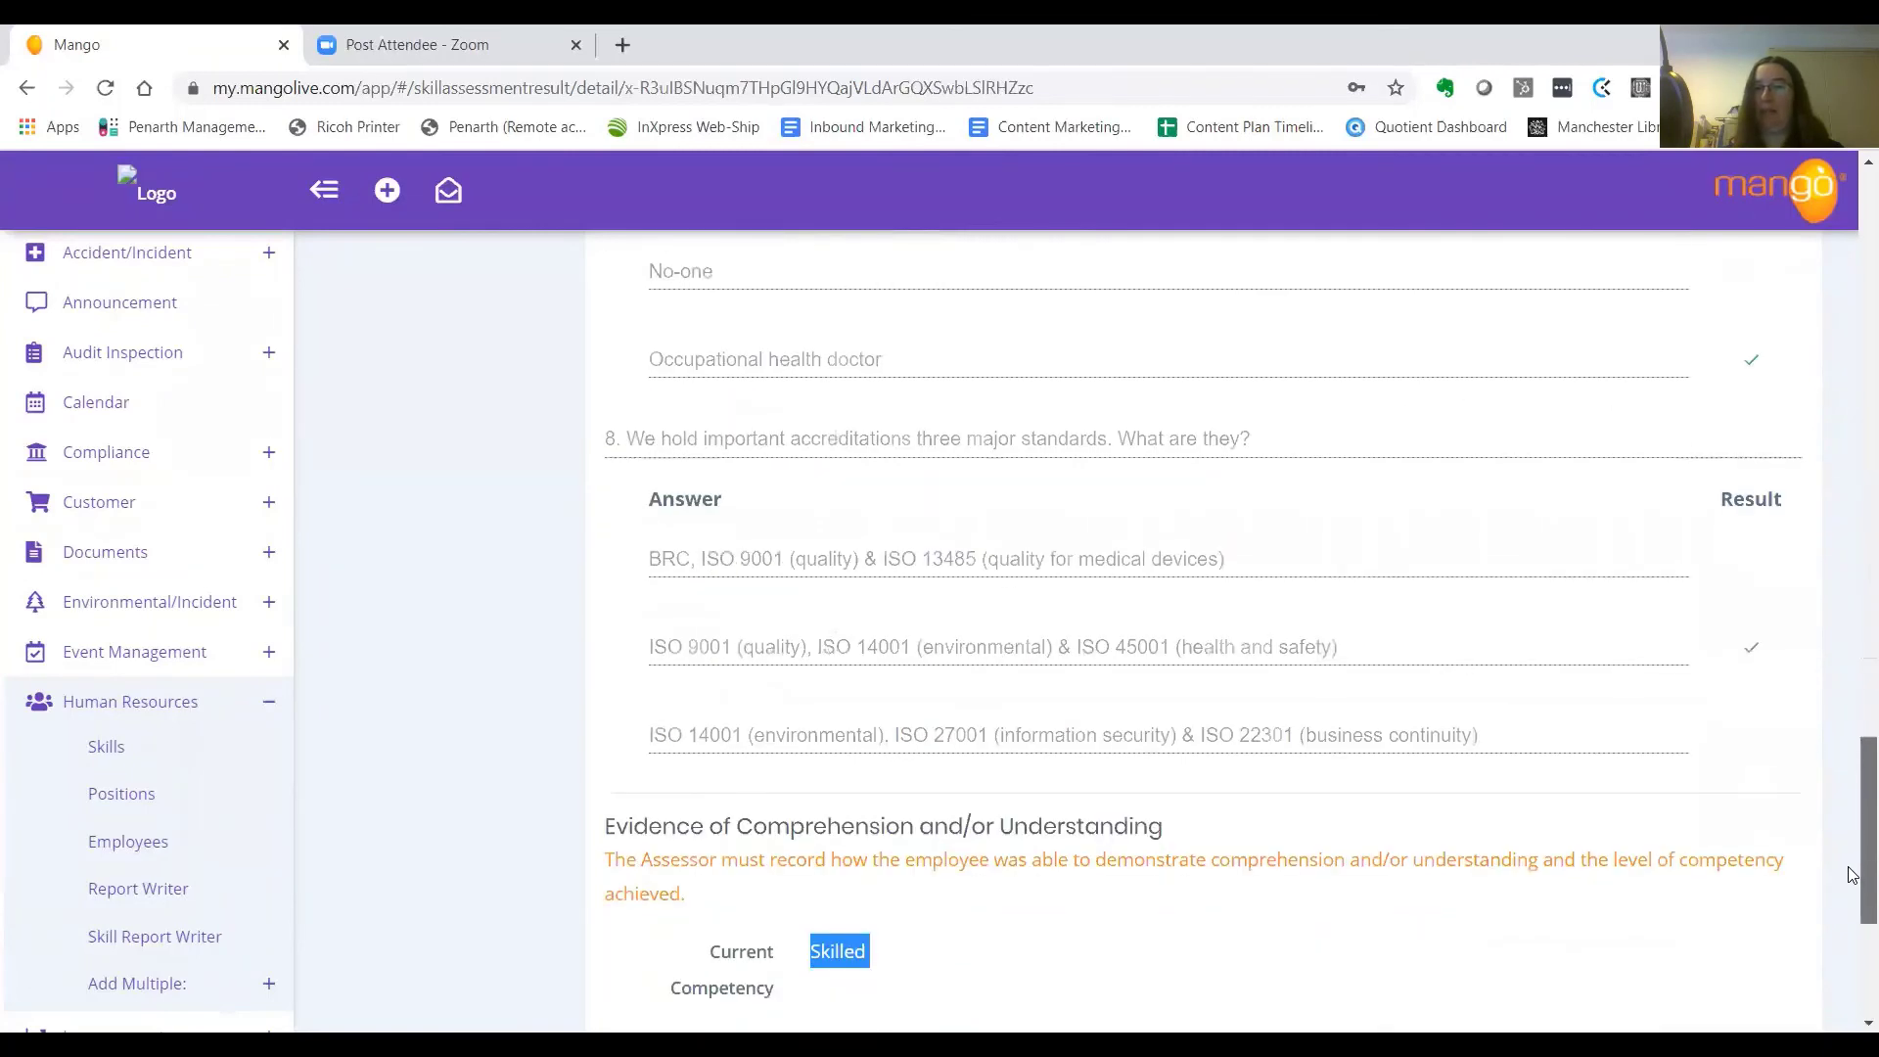